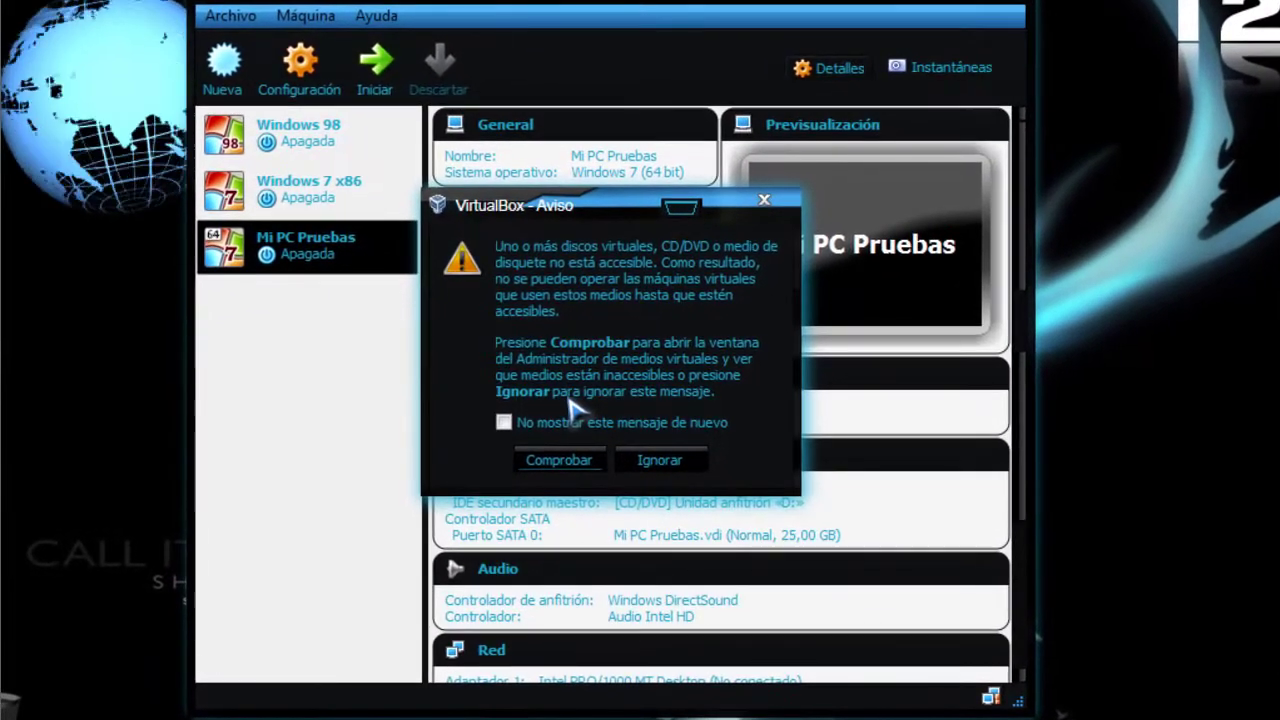
Ignore the inaccessible media warning and set up a new virtual machine named "Windows para Juegos" with type Microsoft Windows and version Windows XP
left_click(662, 462)
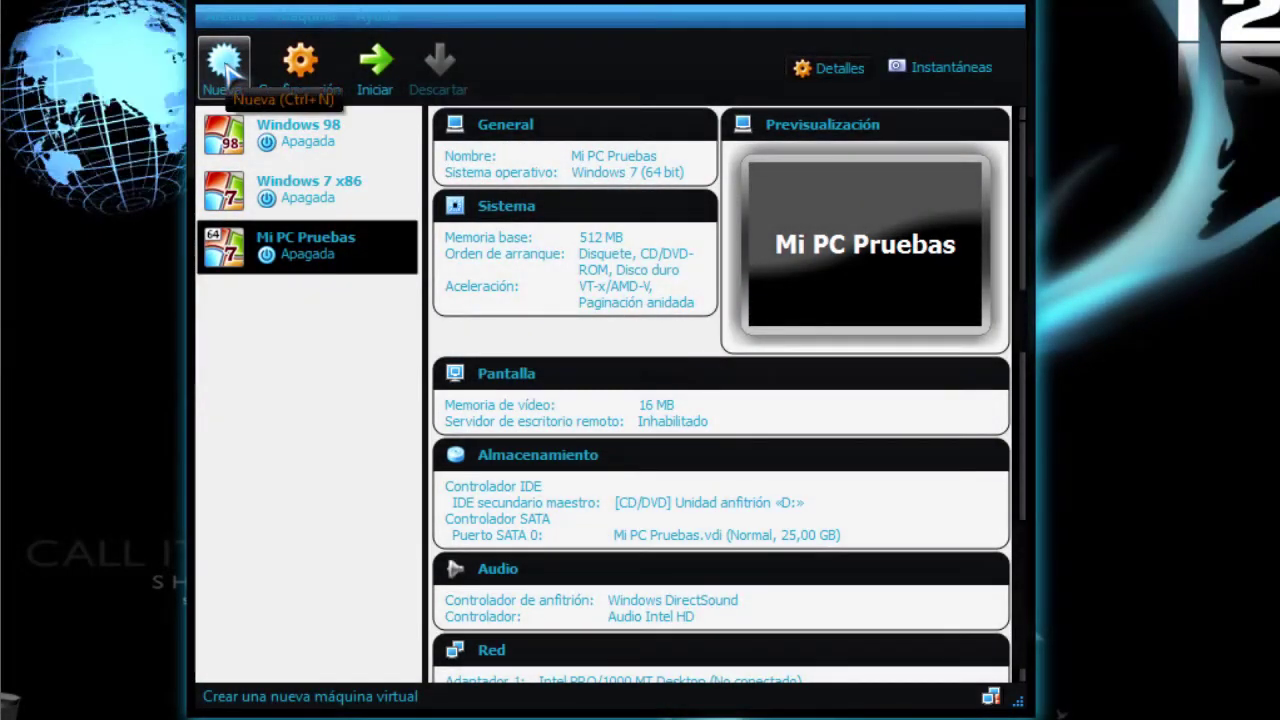
left_click(226, 68)
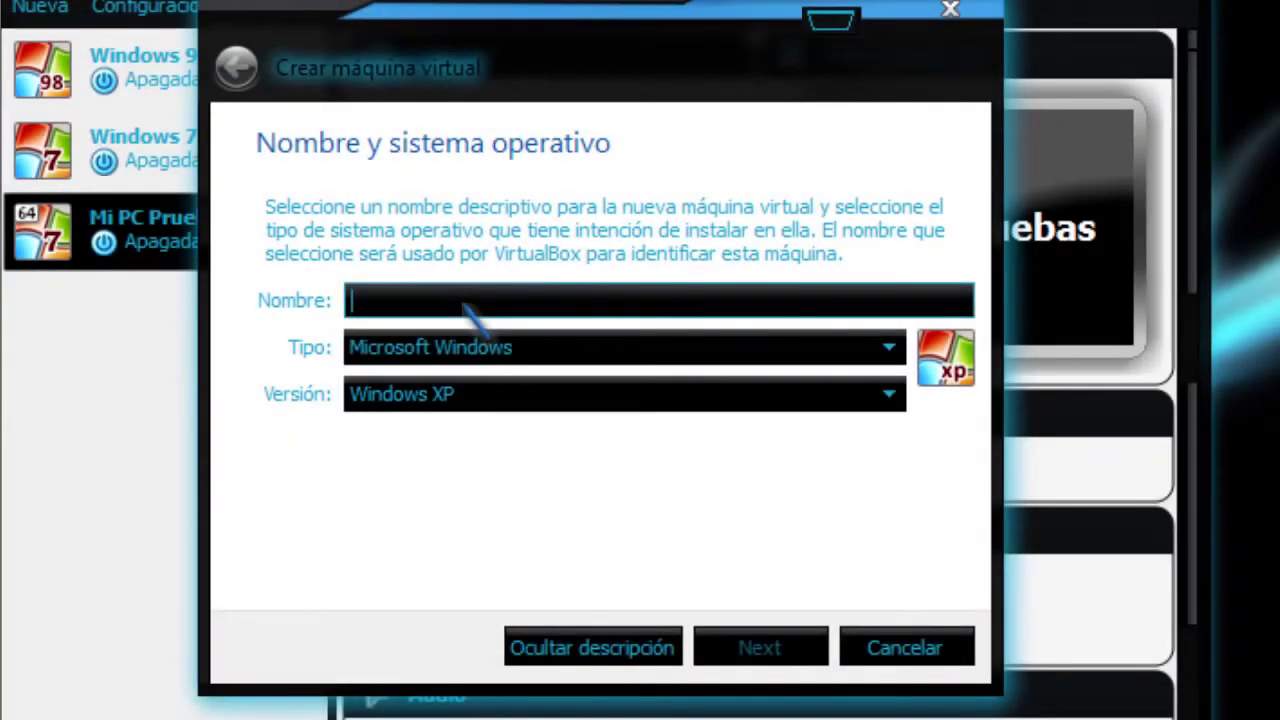
type("Windows para Juegos")
left_click(500, 394)
scroll(580, 590, "down", 4)
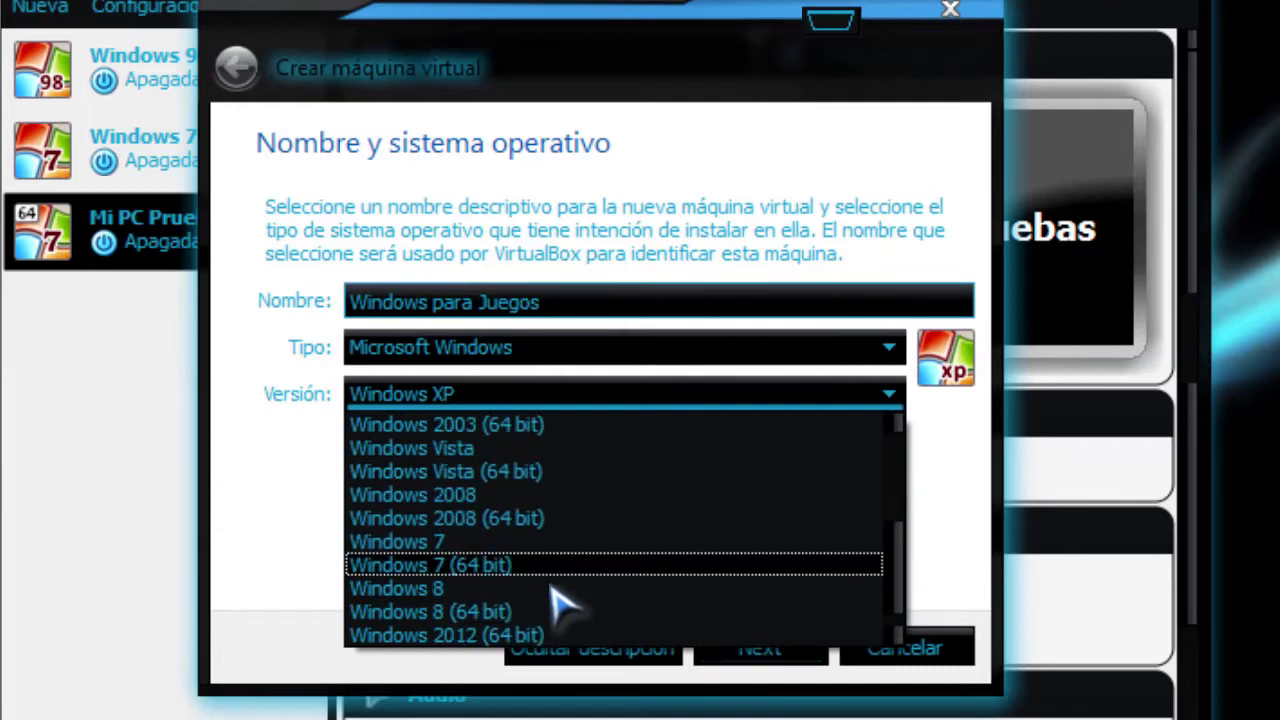
scroll(560, 590, "up", 4)
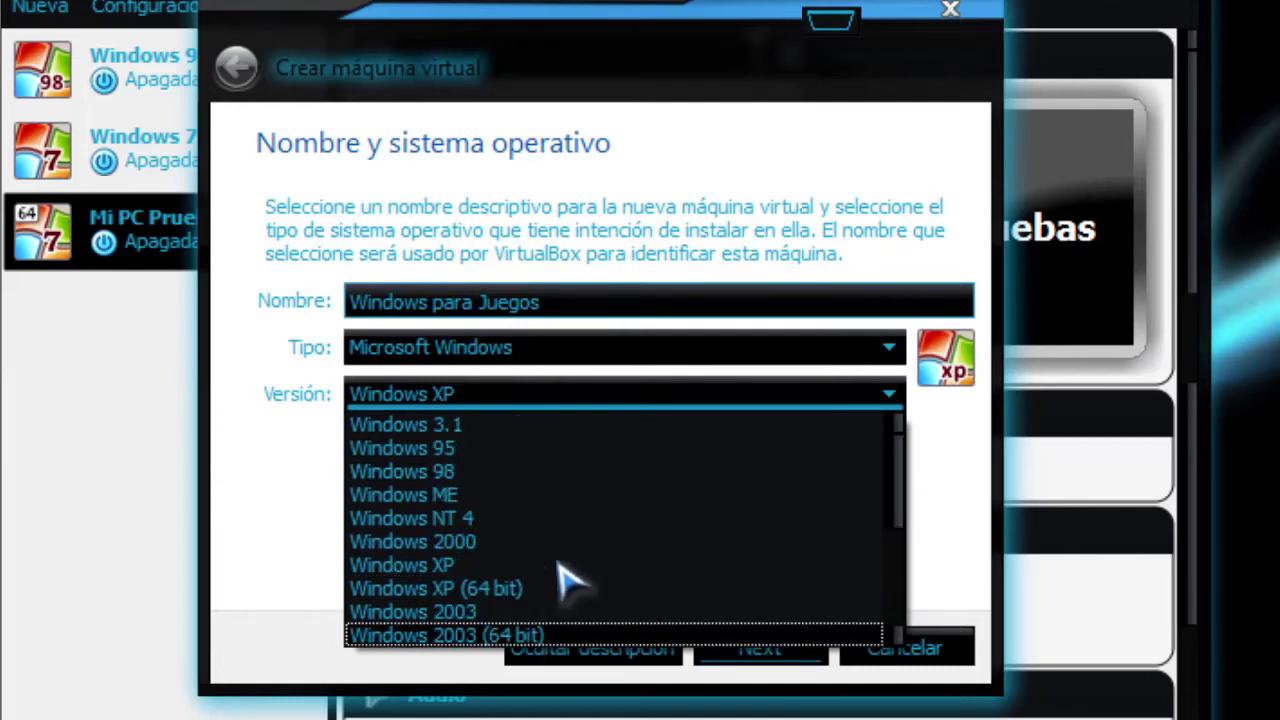
left_click(880, 398)
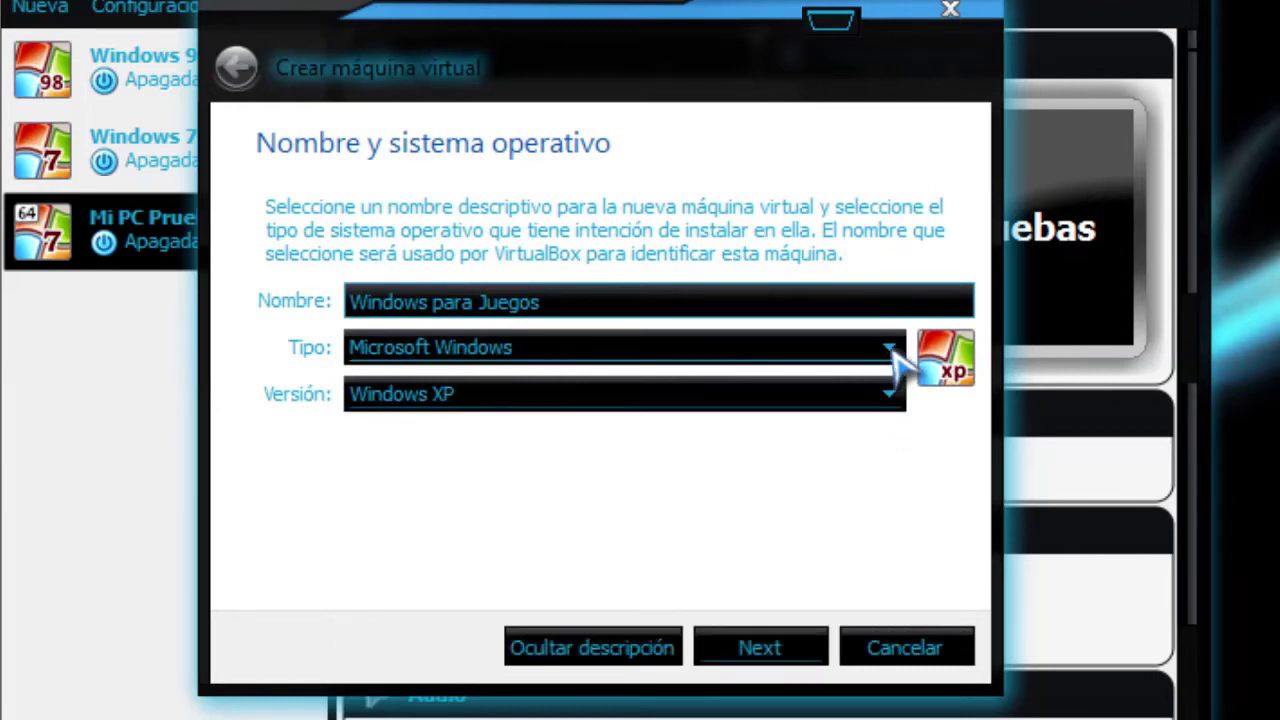
left_click(893, 352)
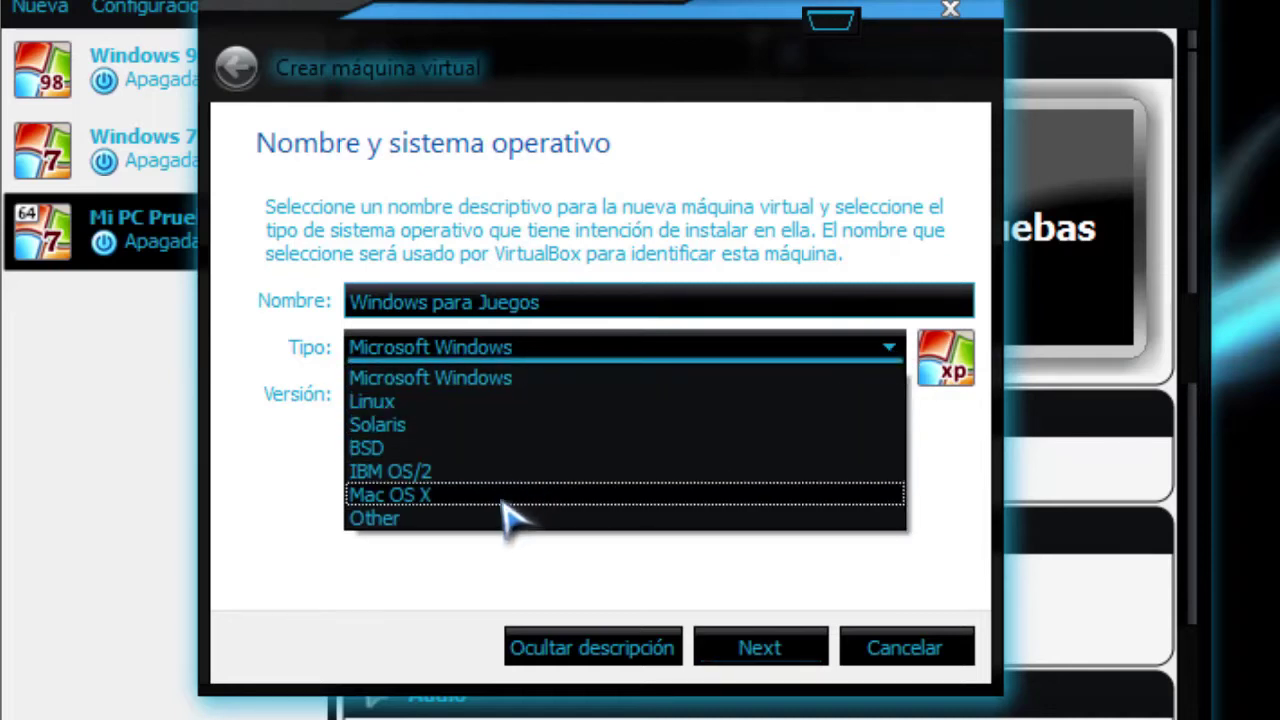
left_click(300, 556)
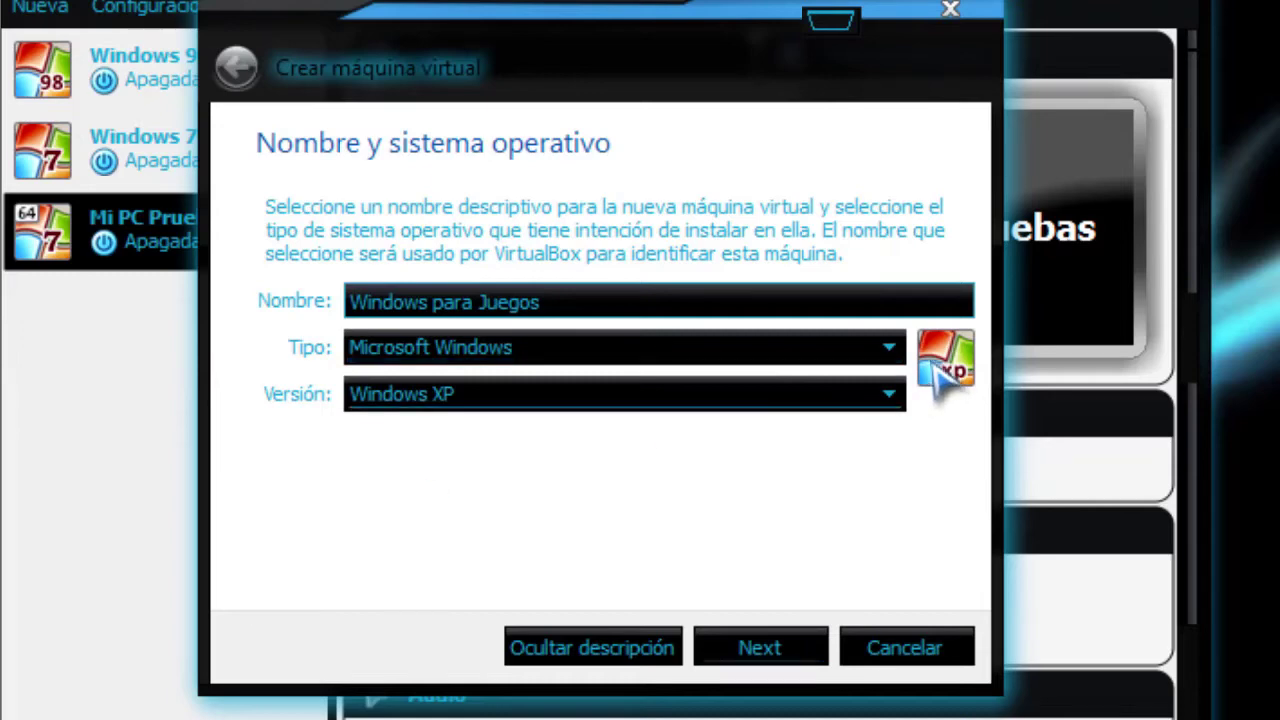
left_click(760, 648)
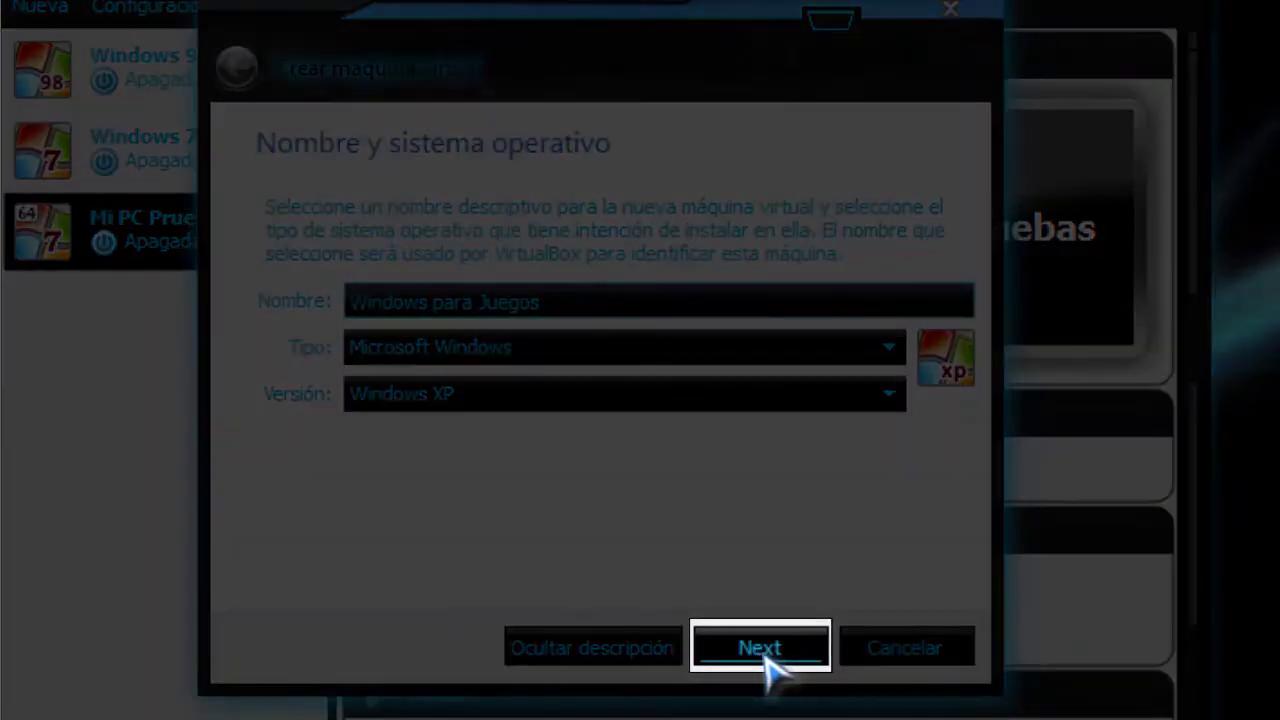
left_click(760, 648)
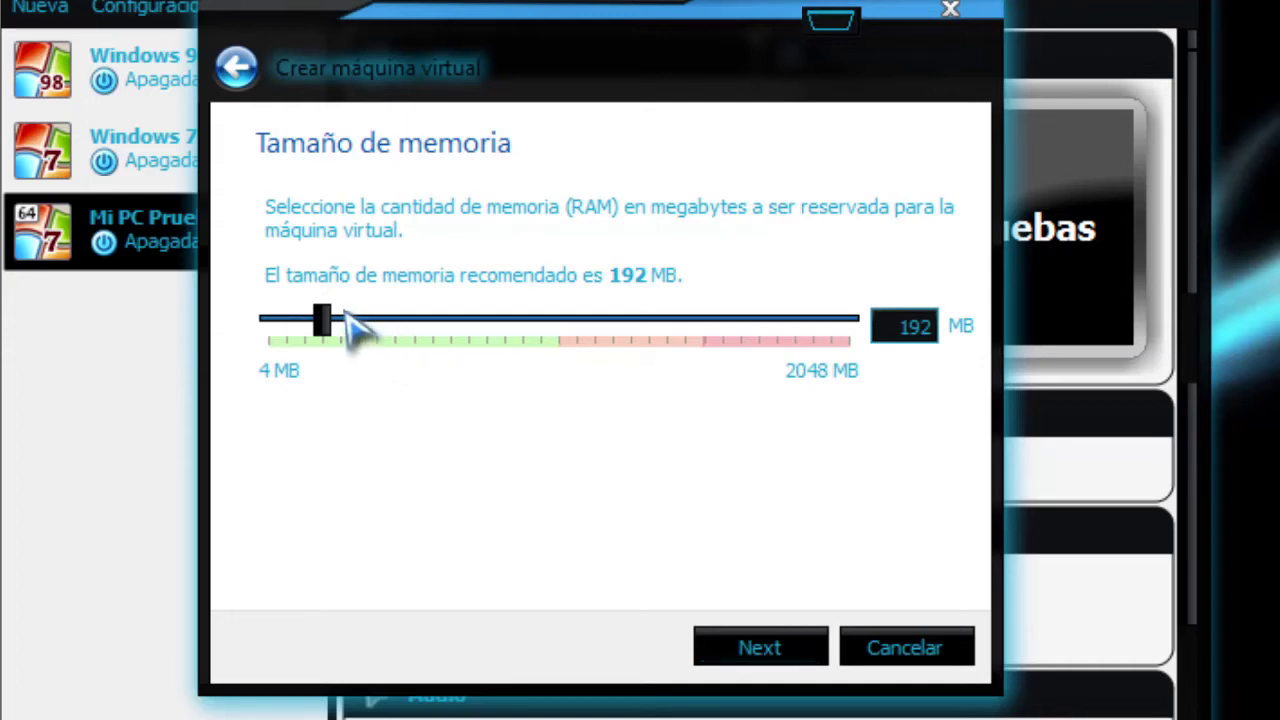
Allocate 512 MB of memory to the machine and create a dynamically allocated 10 GB VDI hard disk named "Windows para Juegos"
left_click_drag(323, 322, 421, 328)
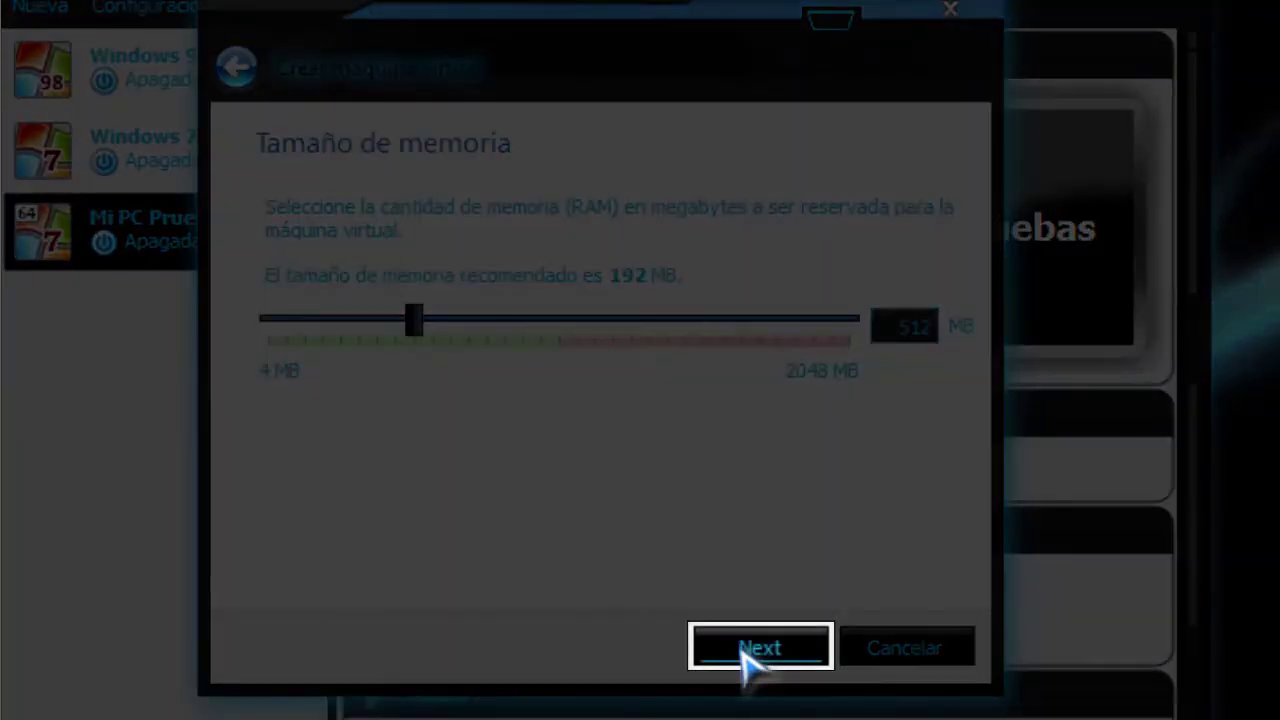
left_click(758, 648)
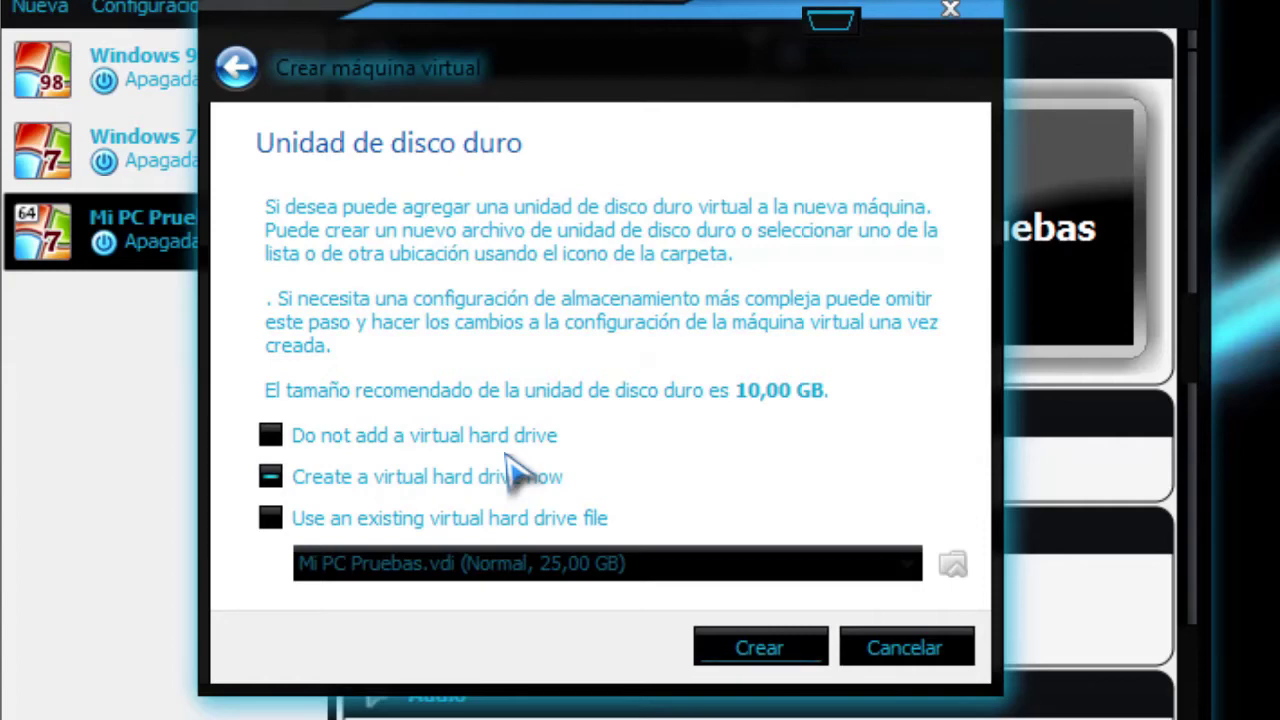
left_click(758, 655)
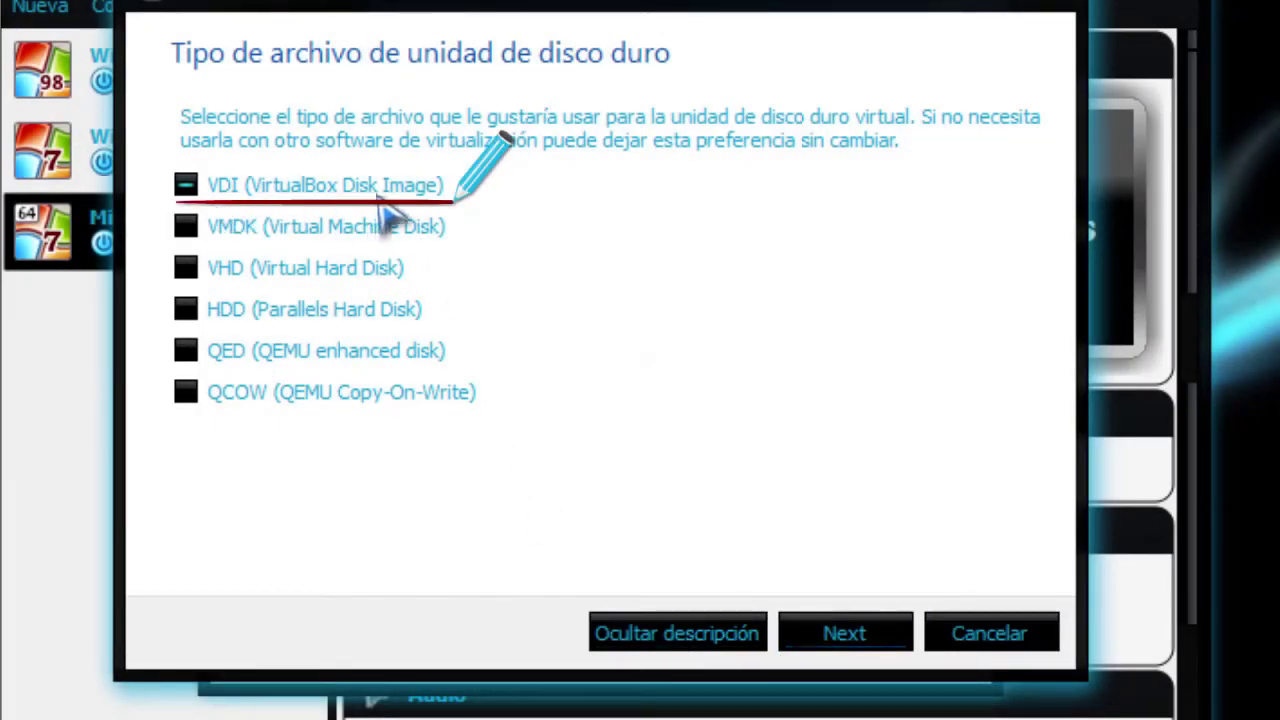
left_click(828, 636)
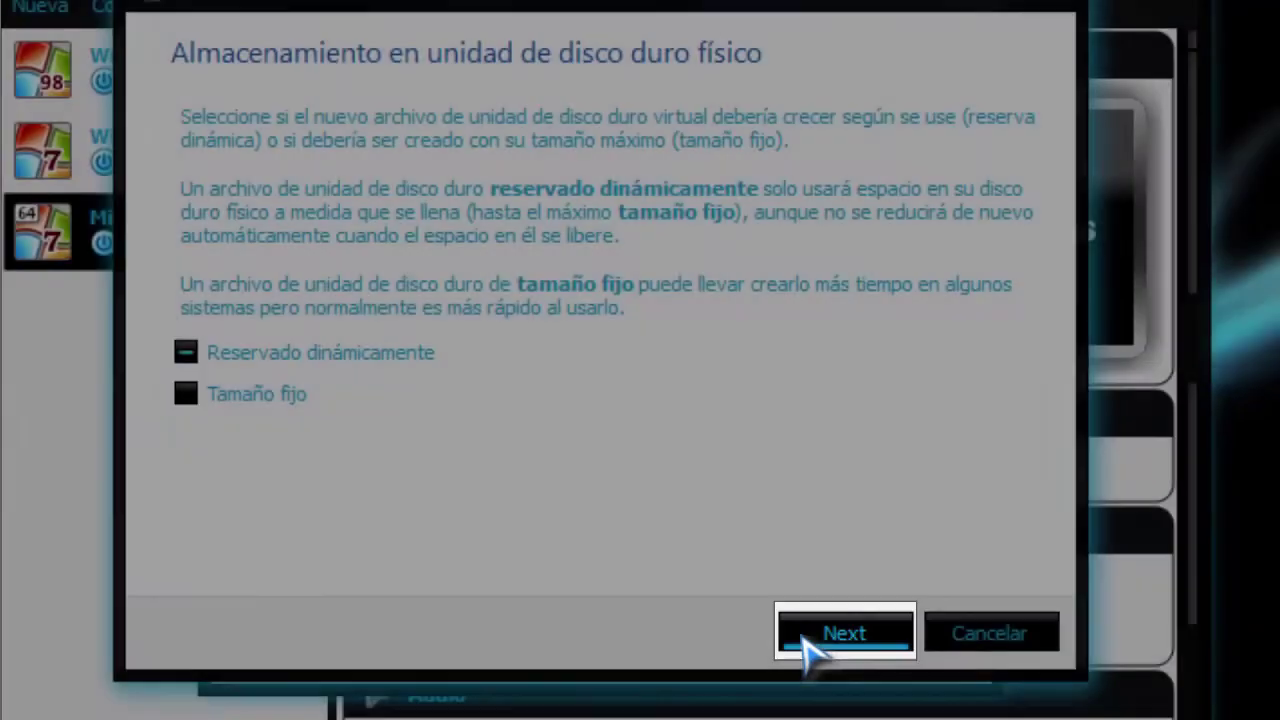
left_click(806, 645)
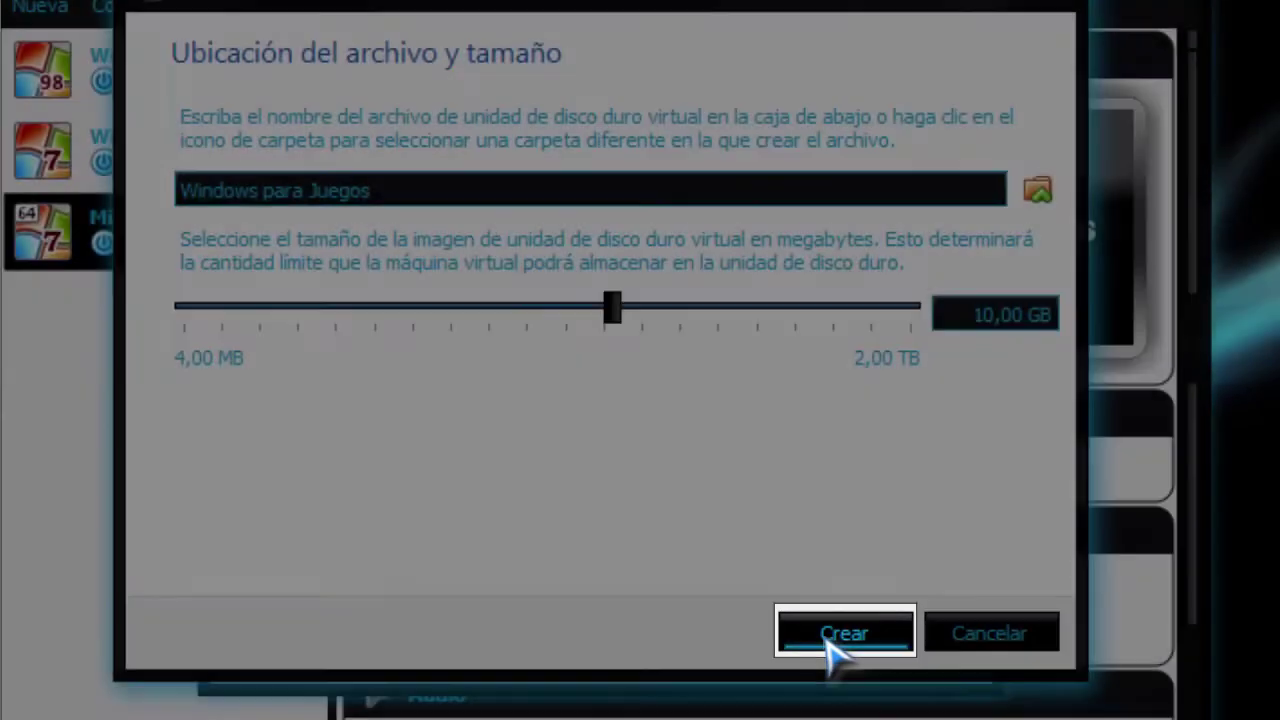
left_click(828, 640)
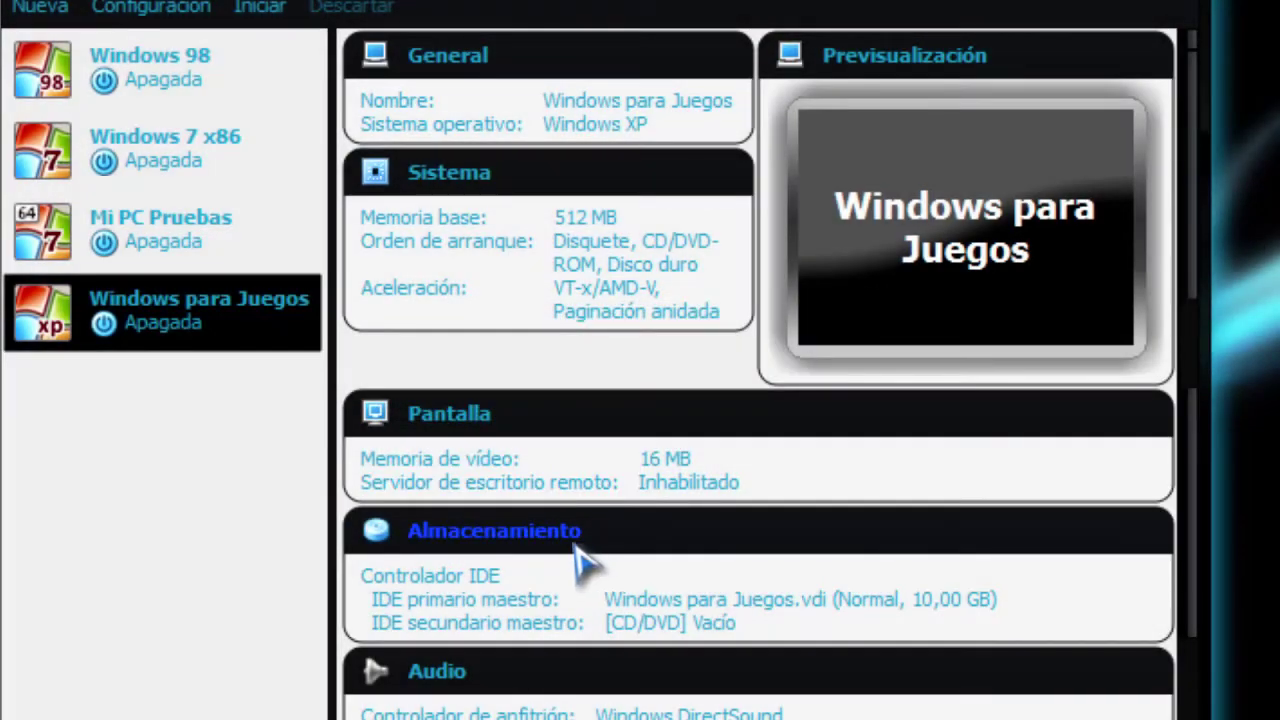
Load the Windows XP Profesional SP3-Original disc image into the new machine's empty optical drive and save the storage settings
left_click(605, 553)
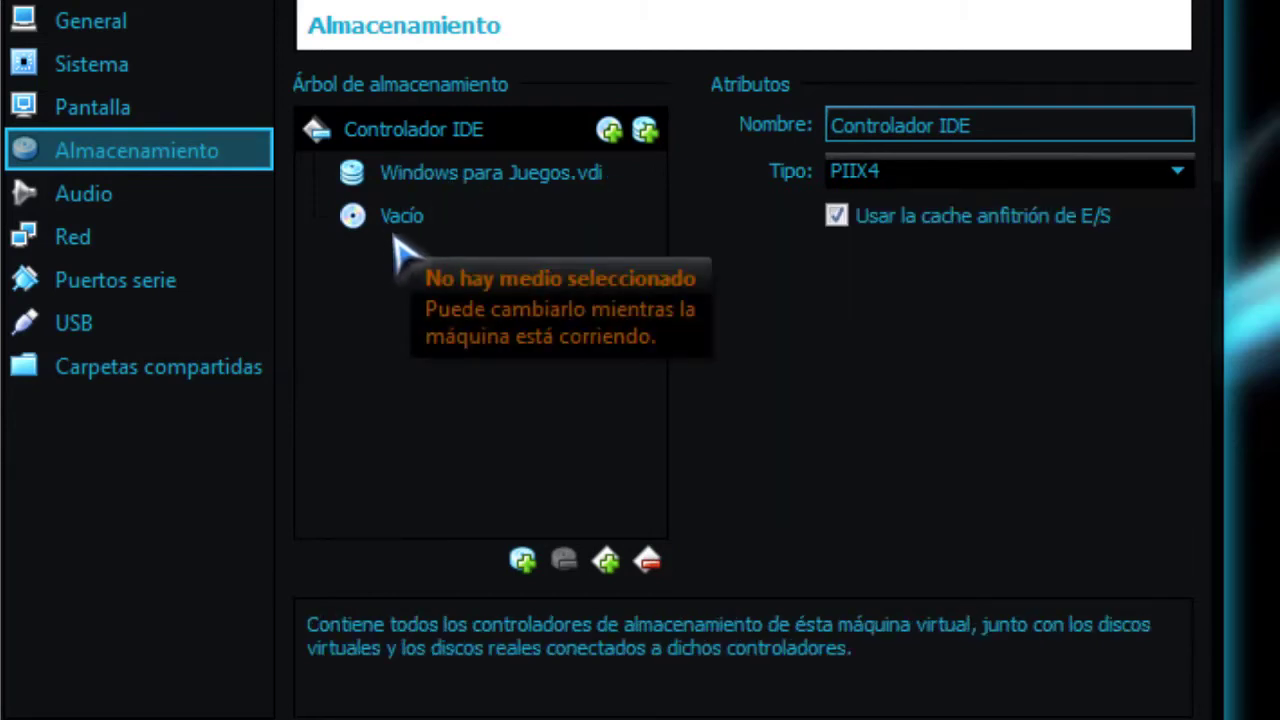
left_click(395, 236)
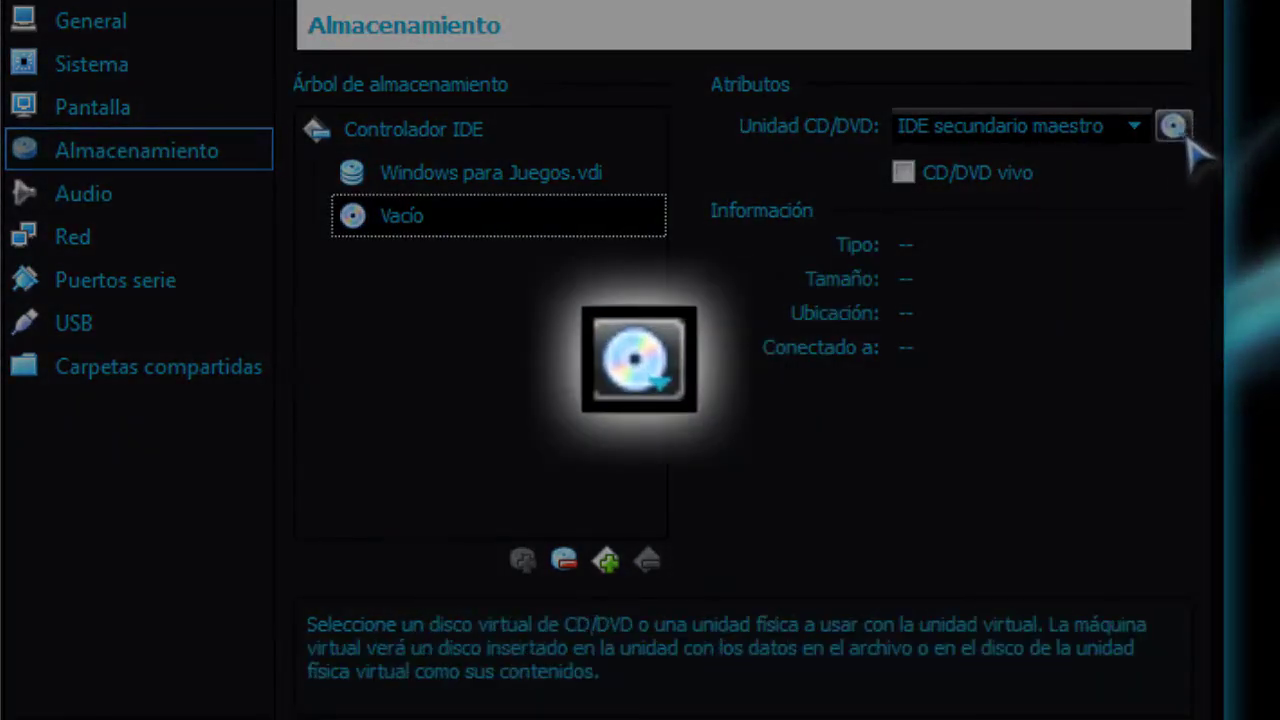
left_click(1175, 125)
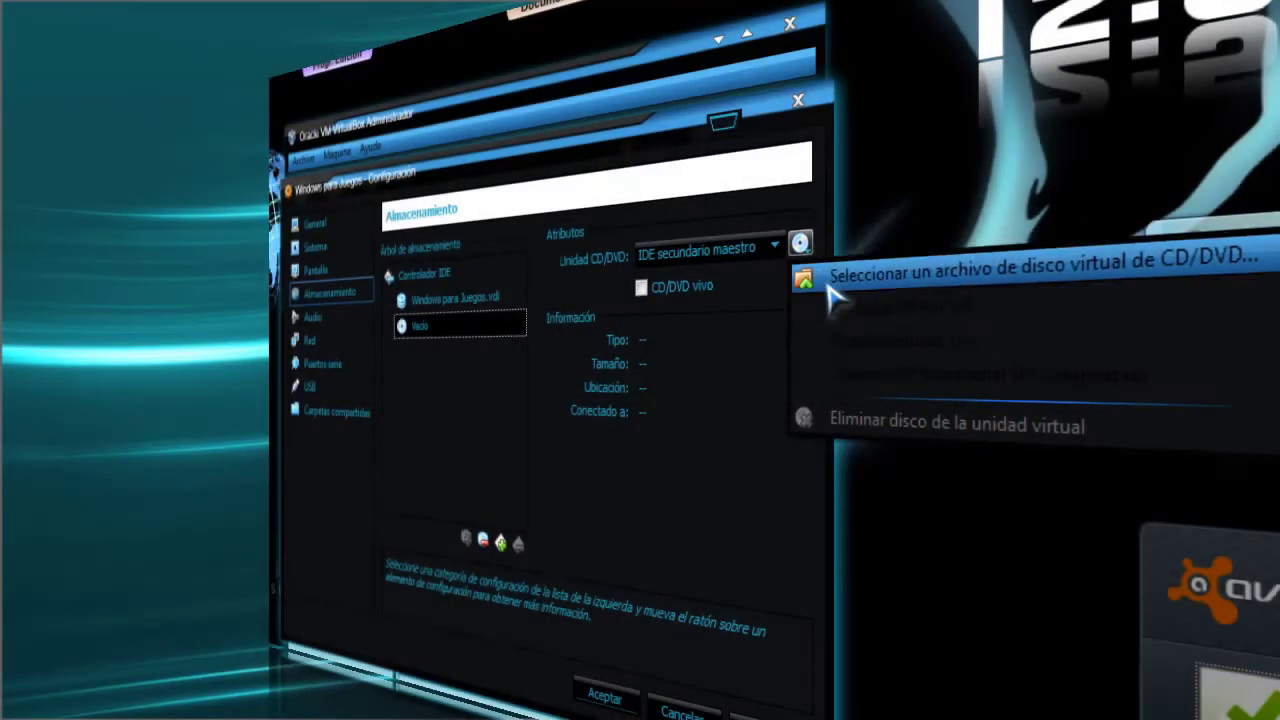
left_click(835, 275)
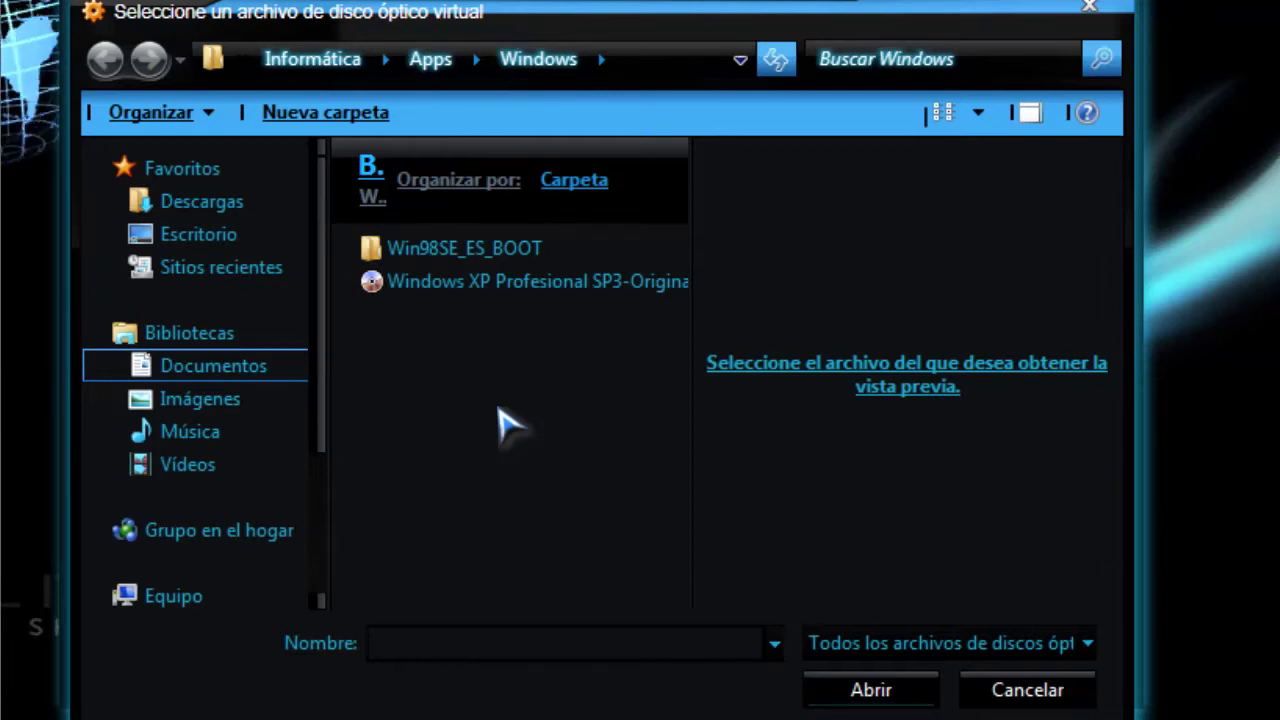
left_click(523, 292)
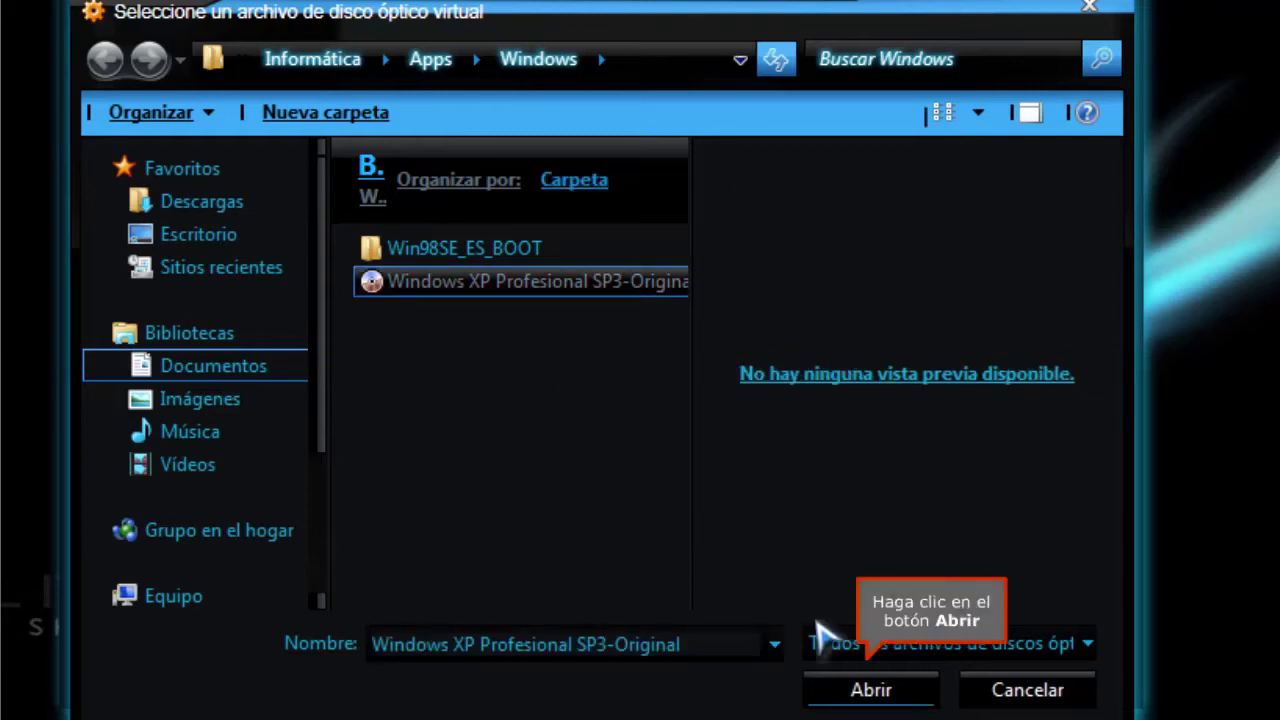
left_click(865, 690)
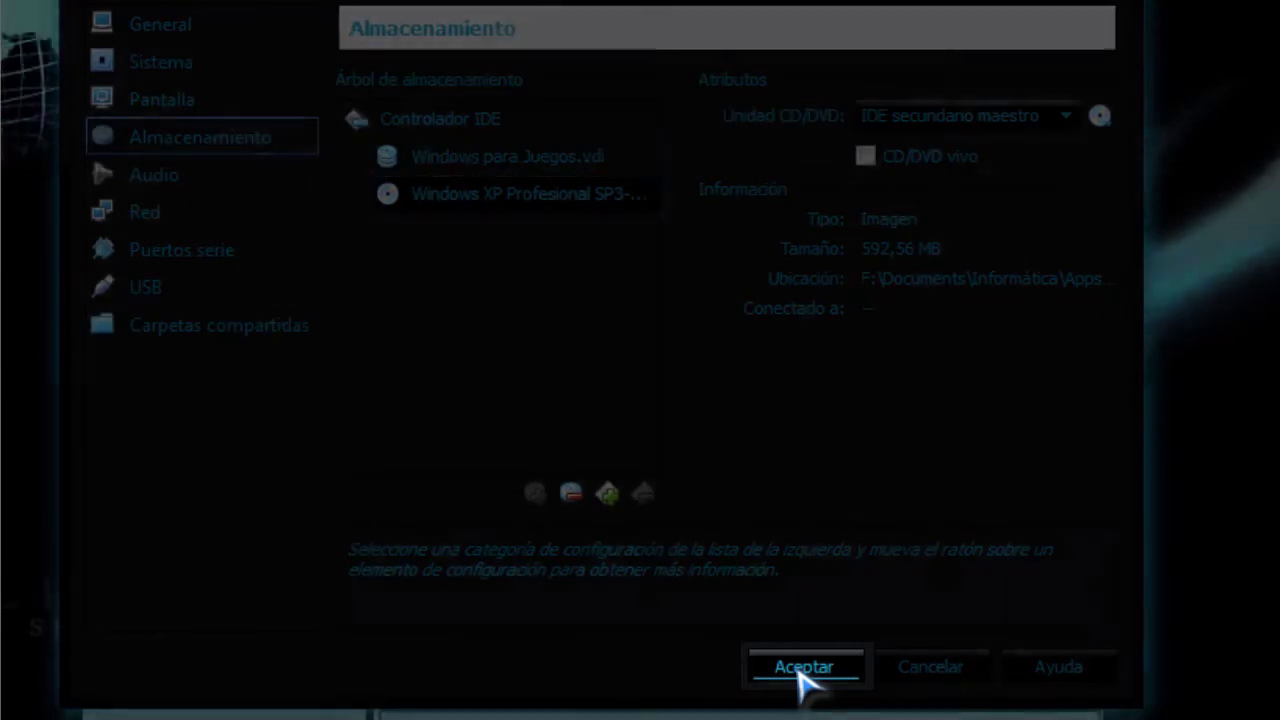
left_click(803, 670)
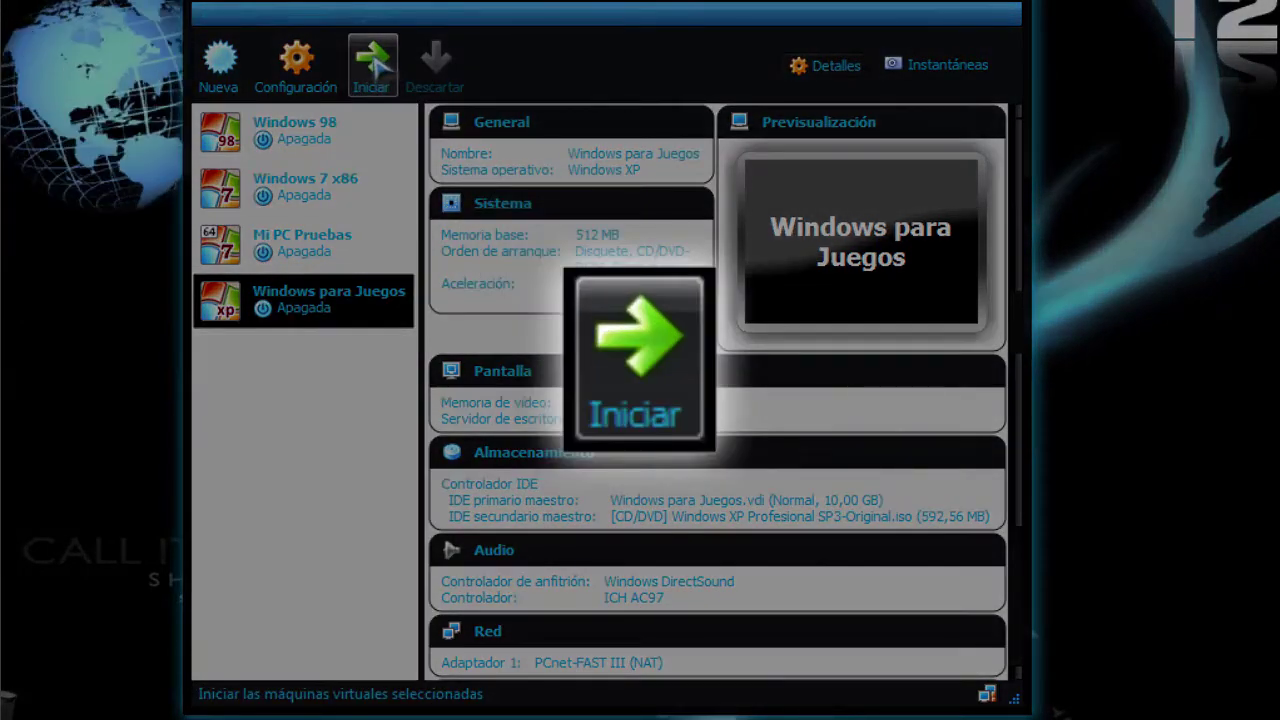
Start the virtual machine and install Windows XP on the unpartitioned space, accepting the licence and formatting the partition with full NTFS
left_click(373, 62)
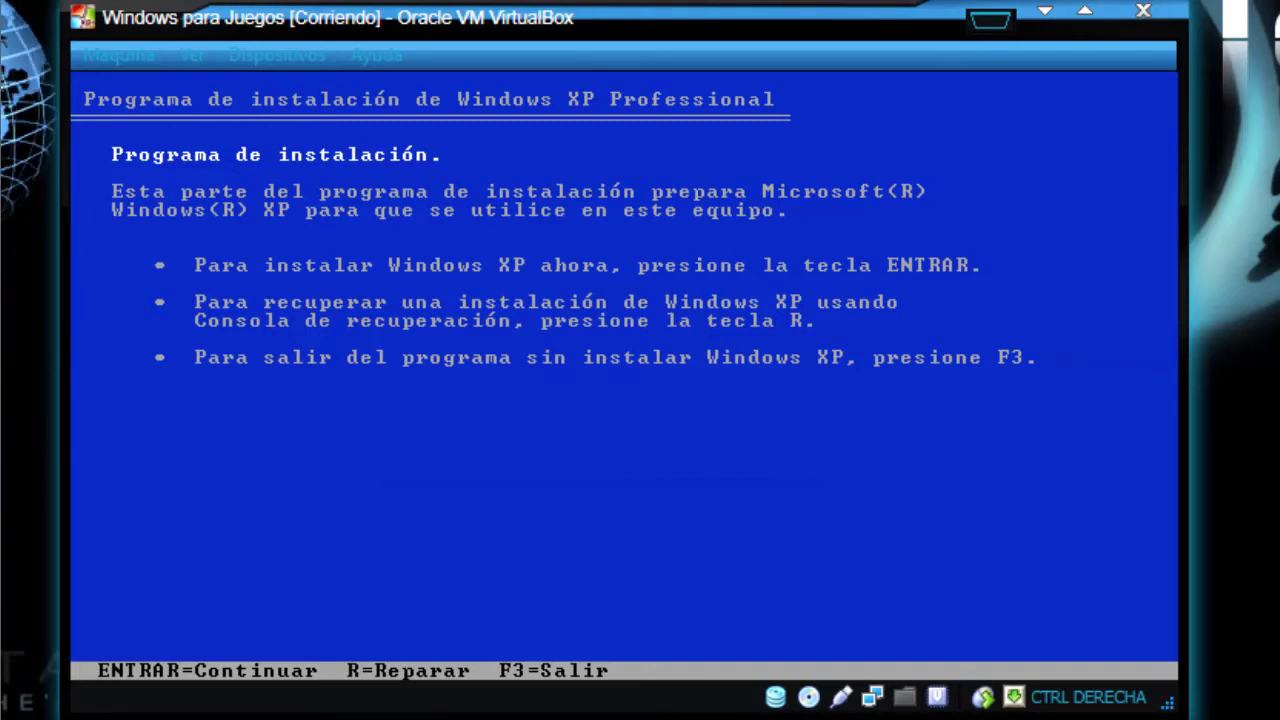
key("Return")
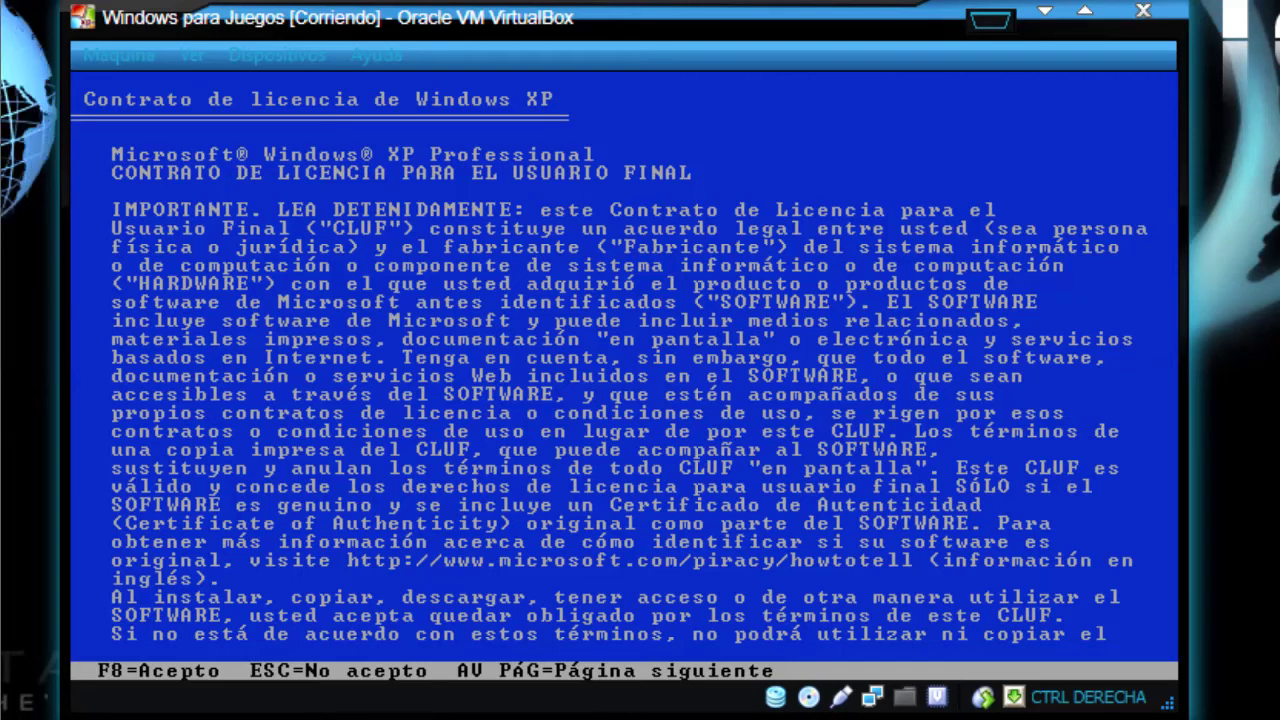
key("F8")
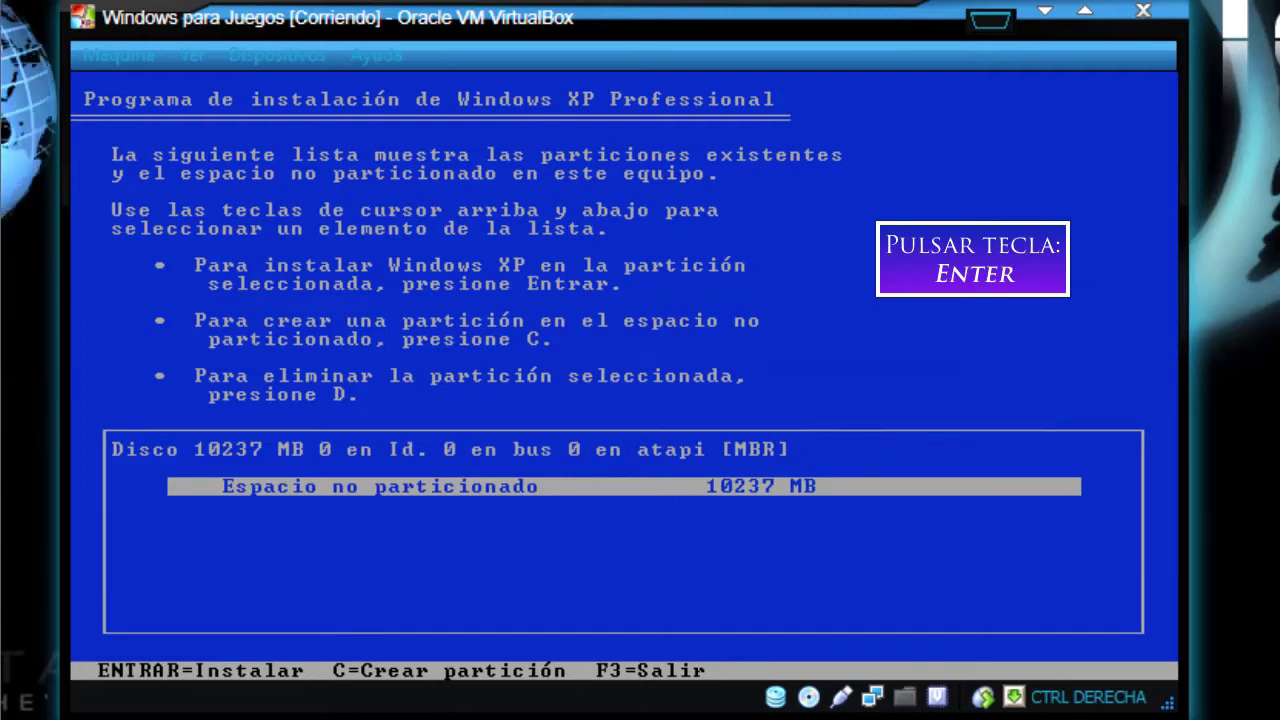
key("Return")
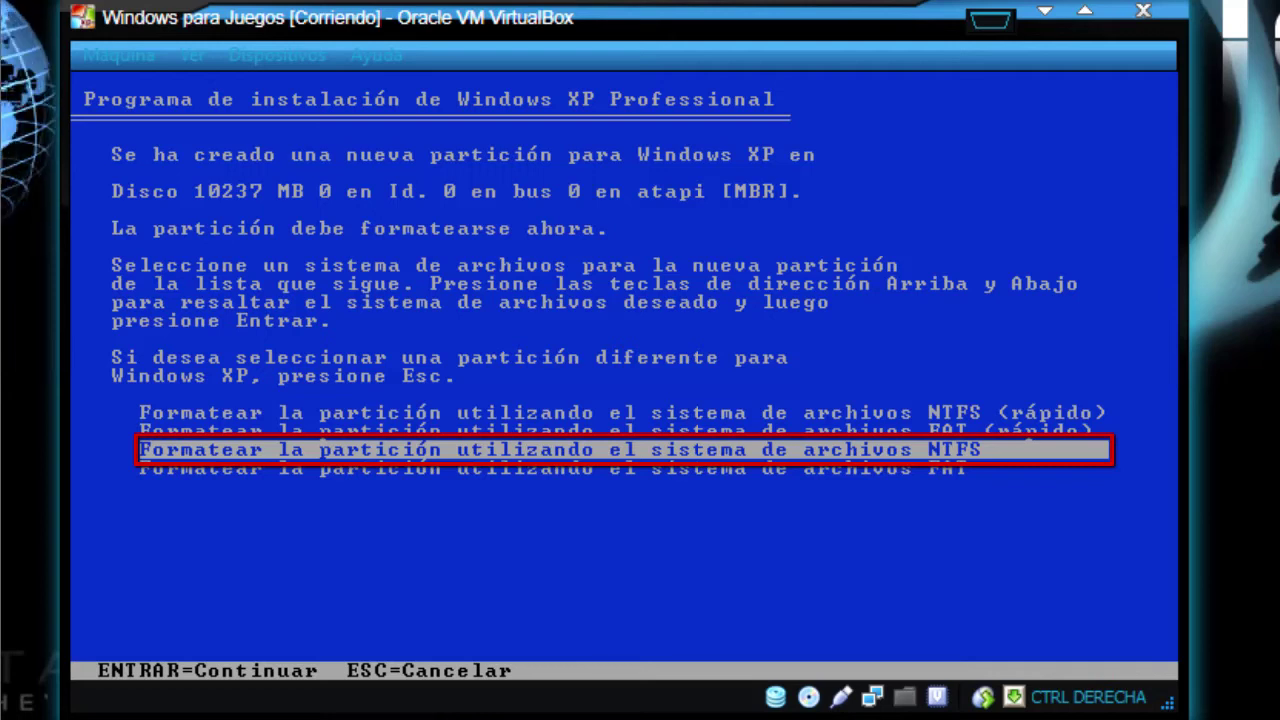
key("Return")
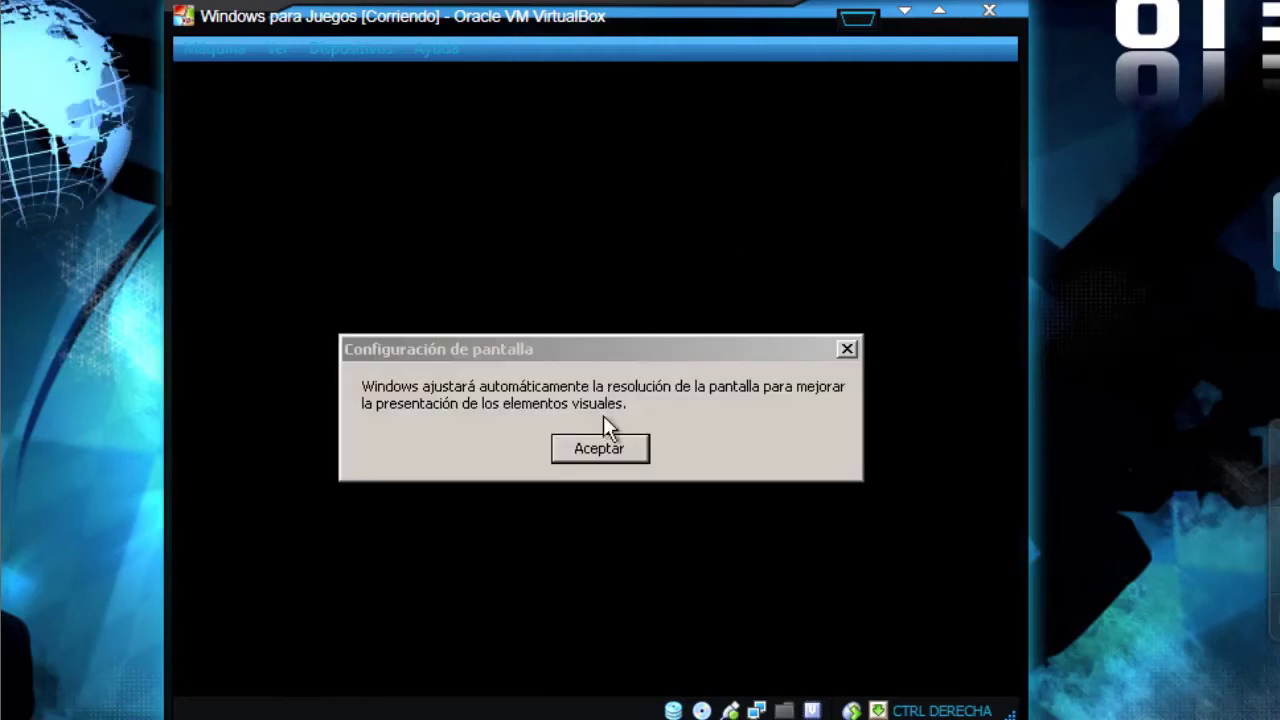
Let Windows adjust the screen resolution automatically and keep the adjusted resolution
left_click(599, 449)
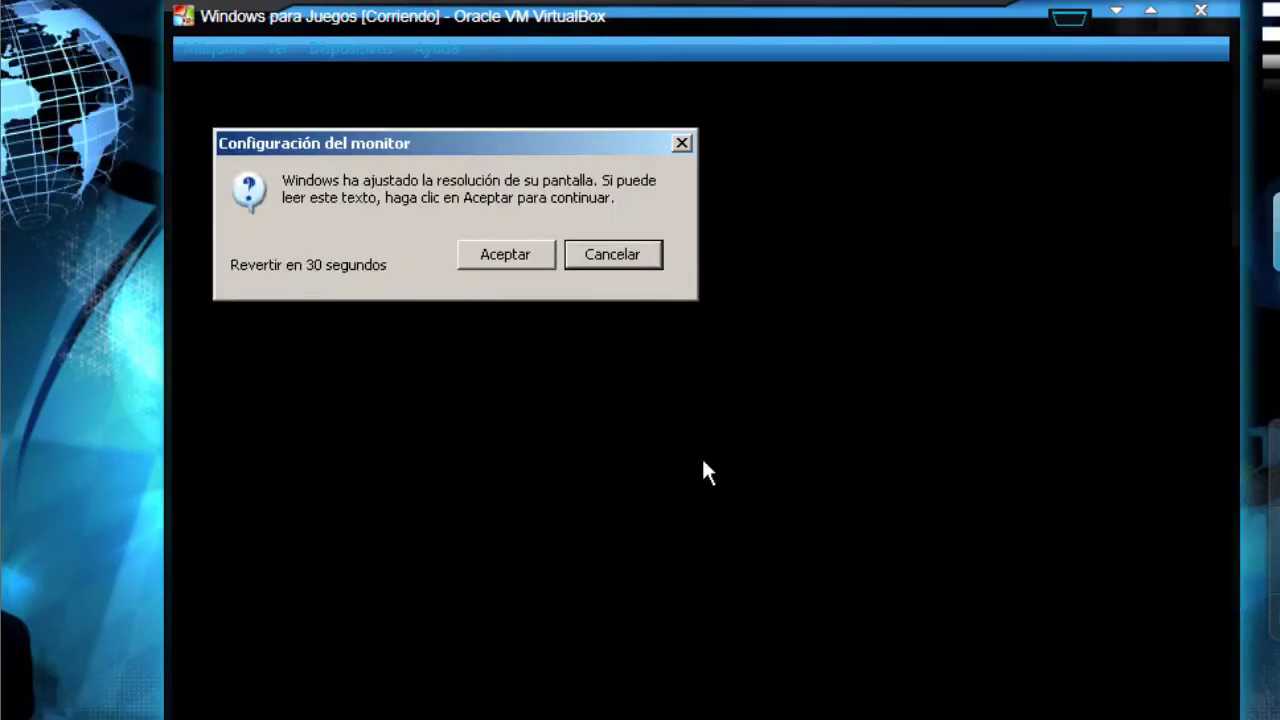
left_click(491, 256)
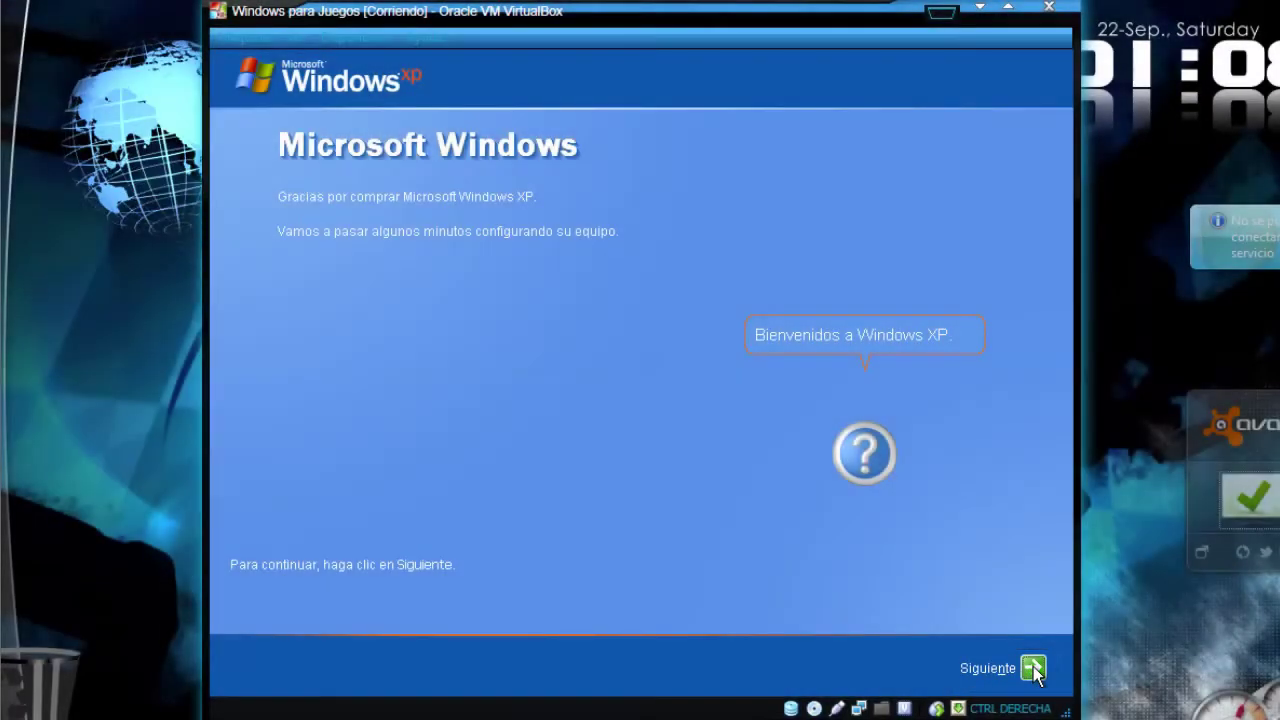
Begin the Windows XP welcome setup and decline automatic updates with "No en este momento"
left_click(1033, 670)
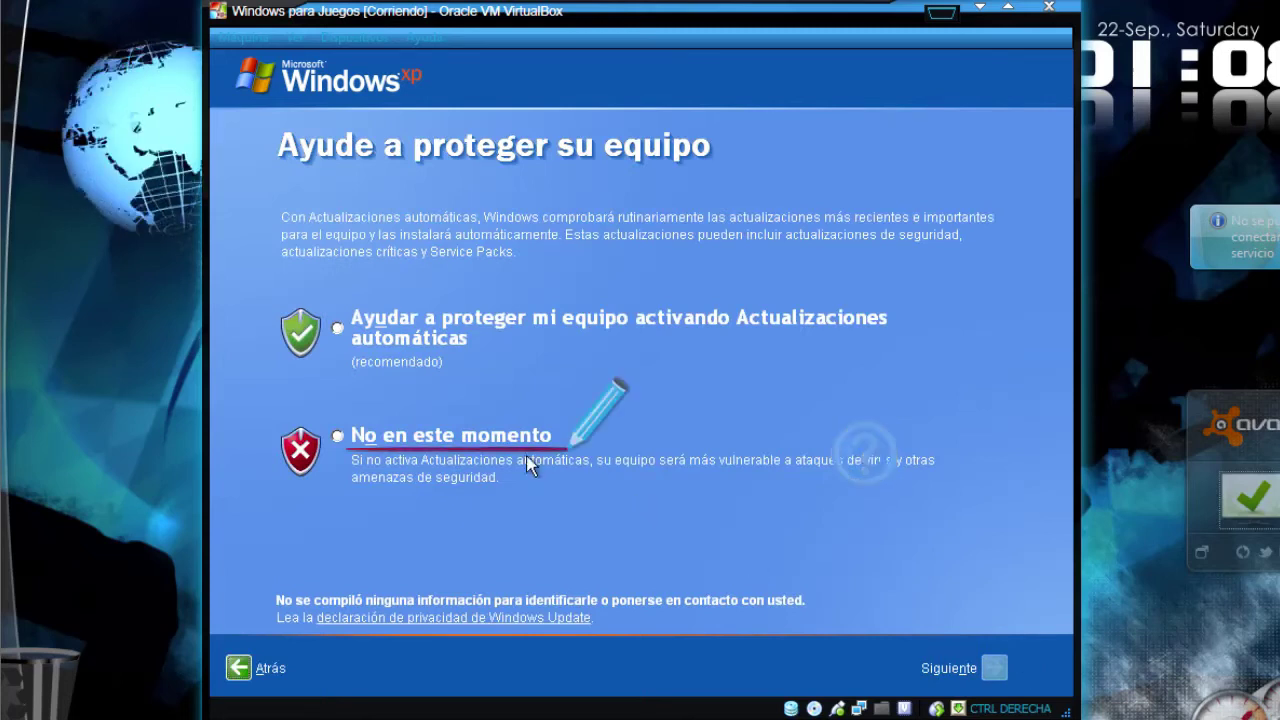
left_click(379, 445)
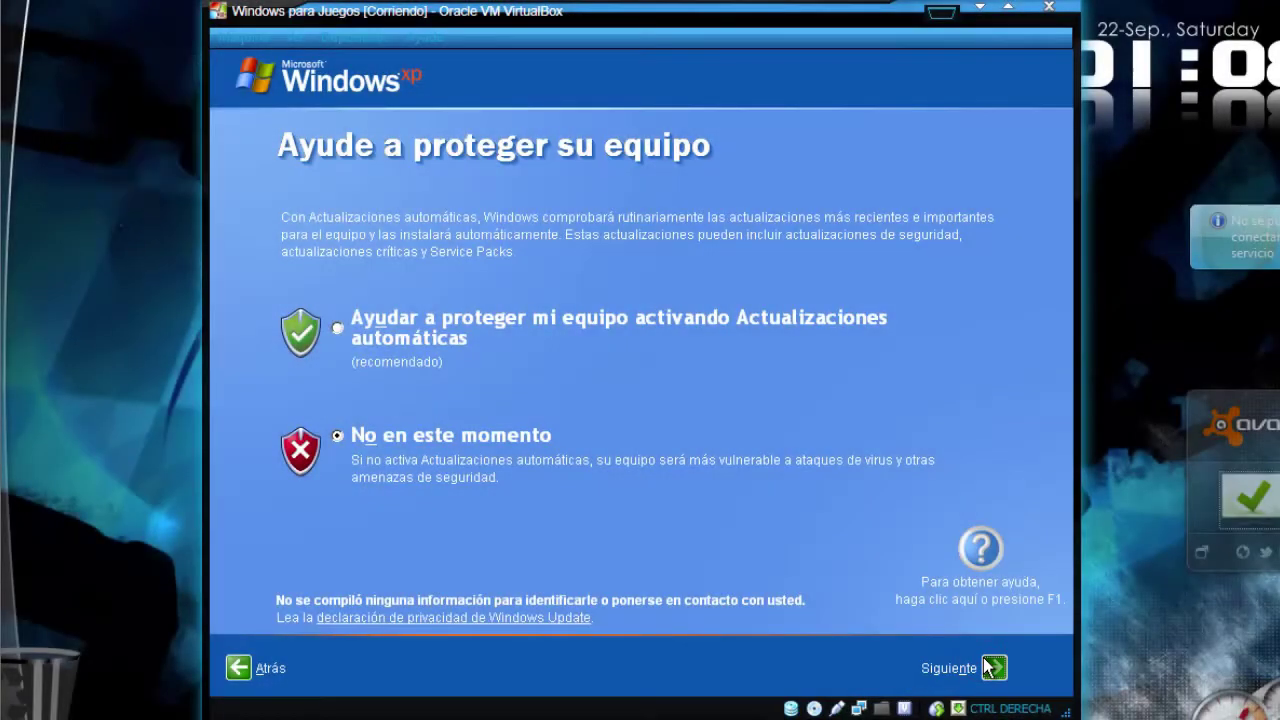
left_click(985, 660)
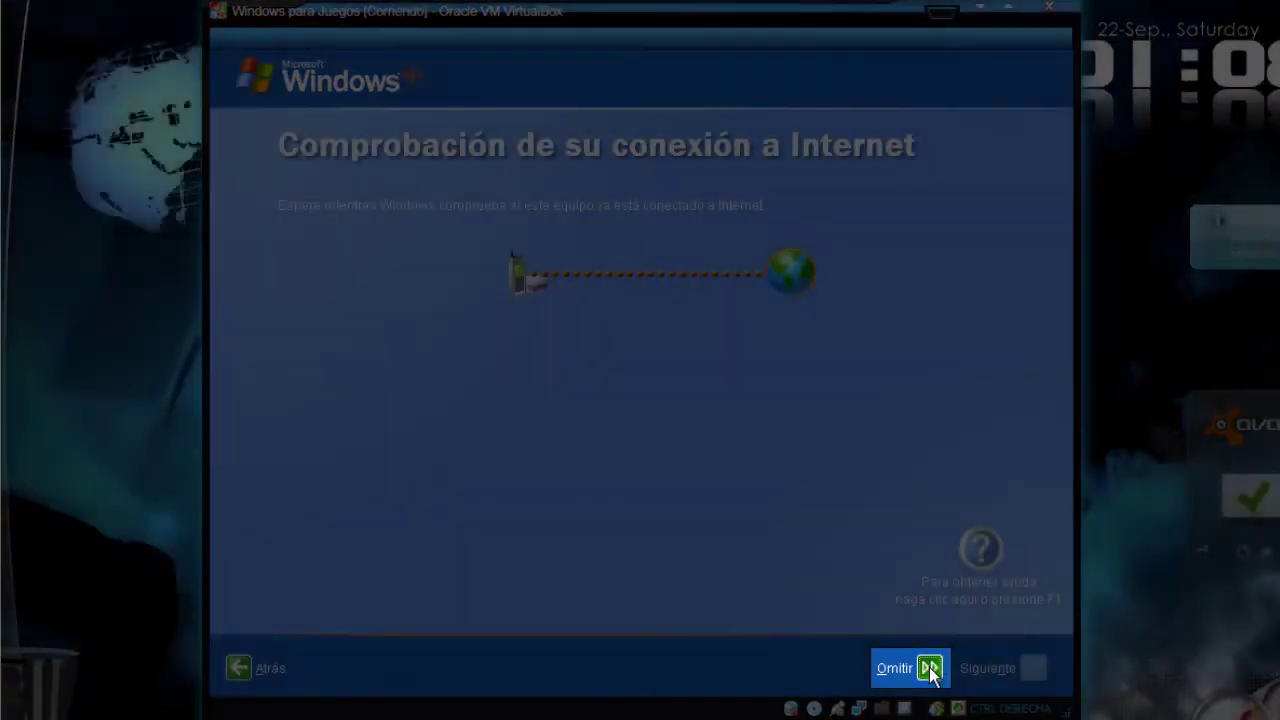
Skip the Internet connection check and decline Microsoft registration with "No, quizá en otro momento"
left_click(929, 667)
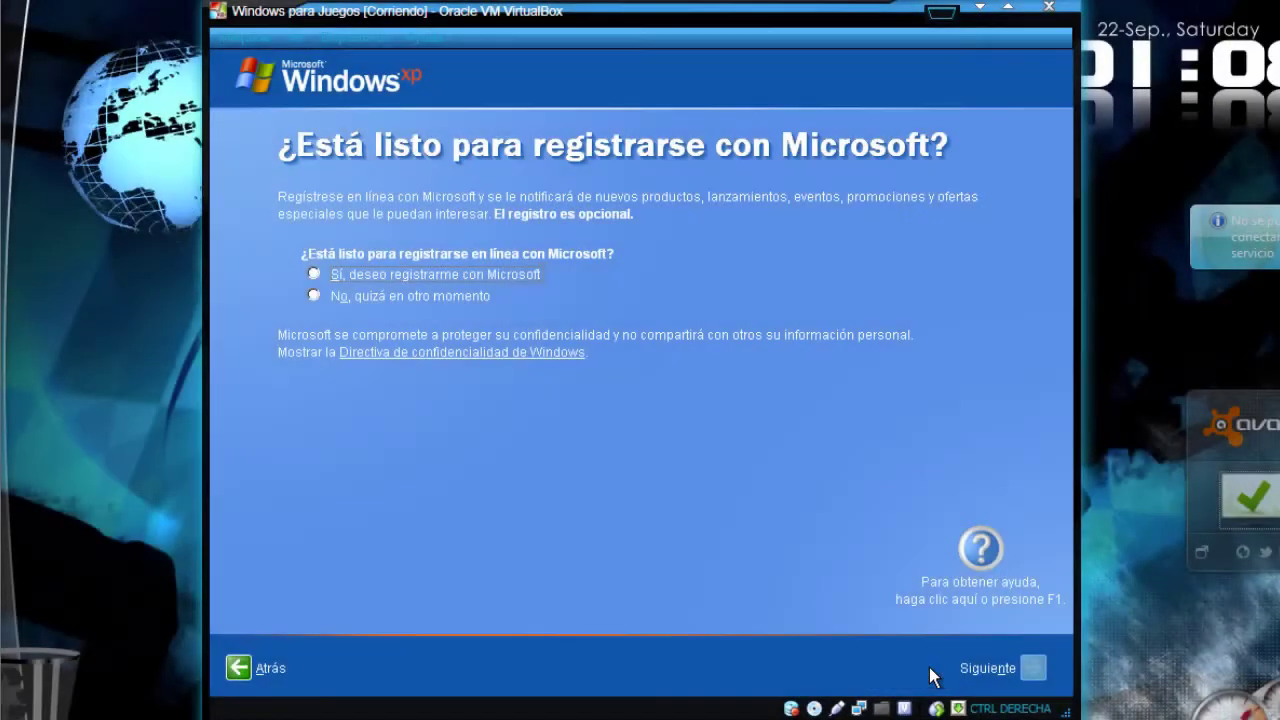
left_click(350, 297)
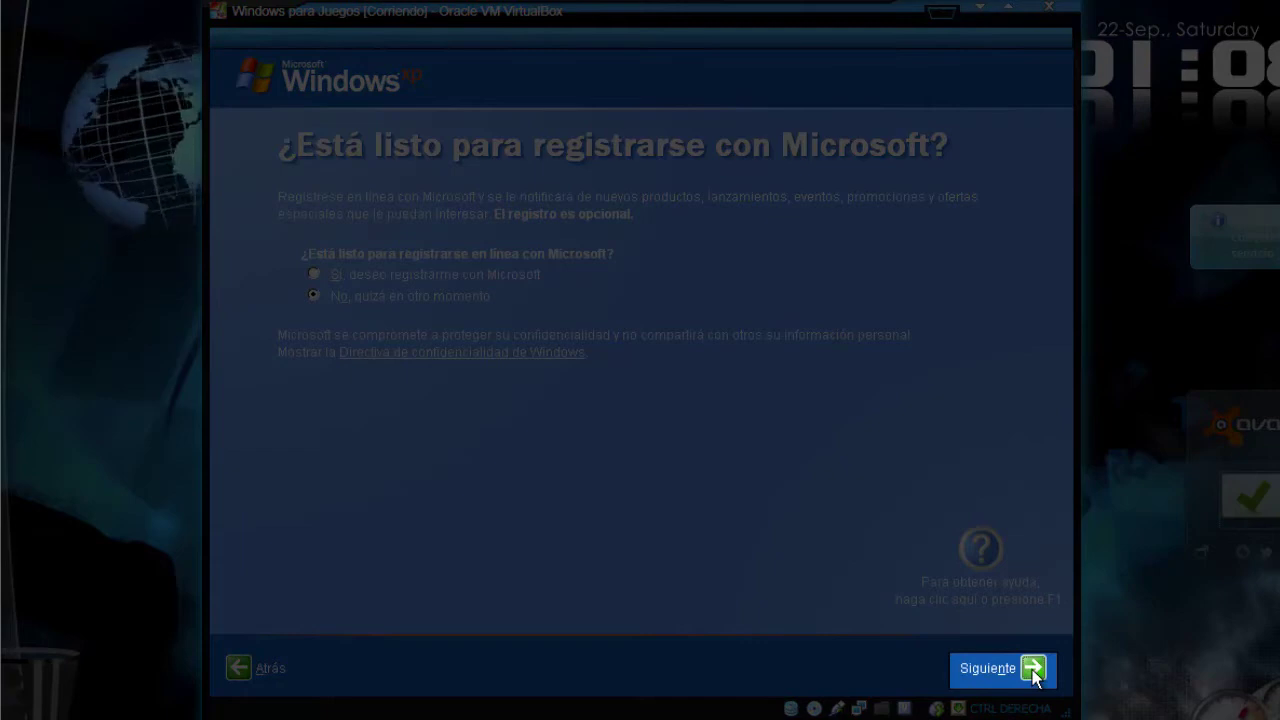
left_click(1032, 670)
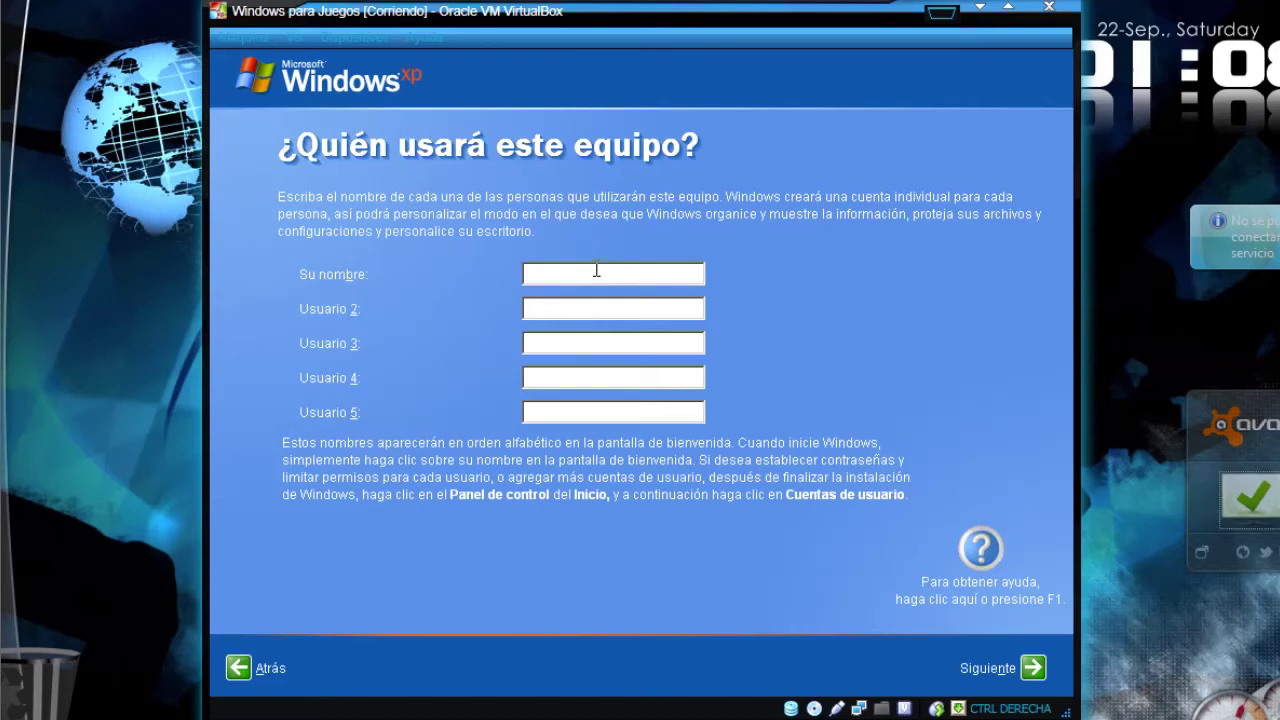
Enter the user's name as the first account of the computer and finish the Windows XP welcome setup
type("Pettys")
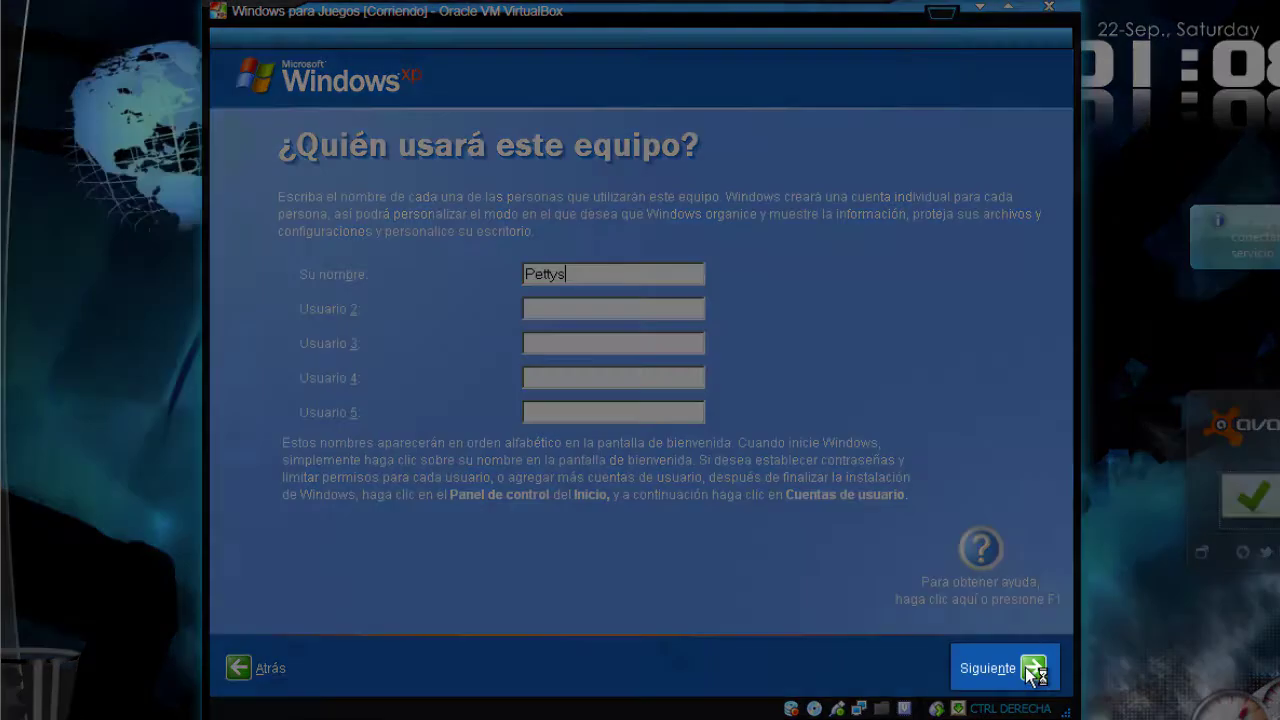
left_click(1033, 668)
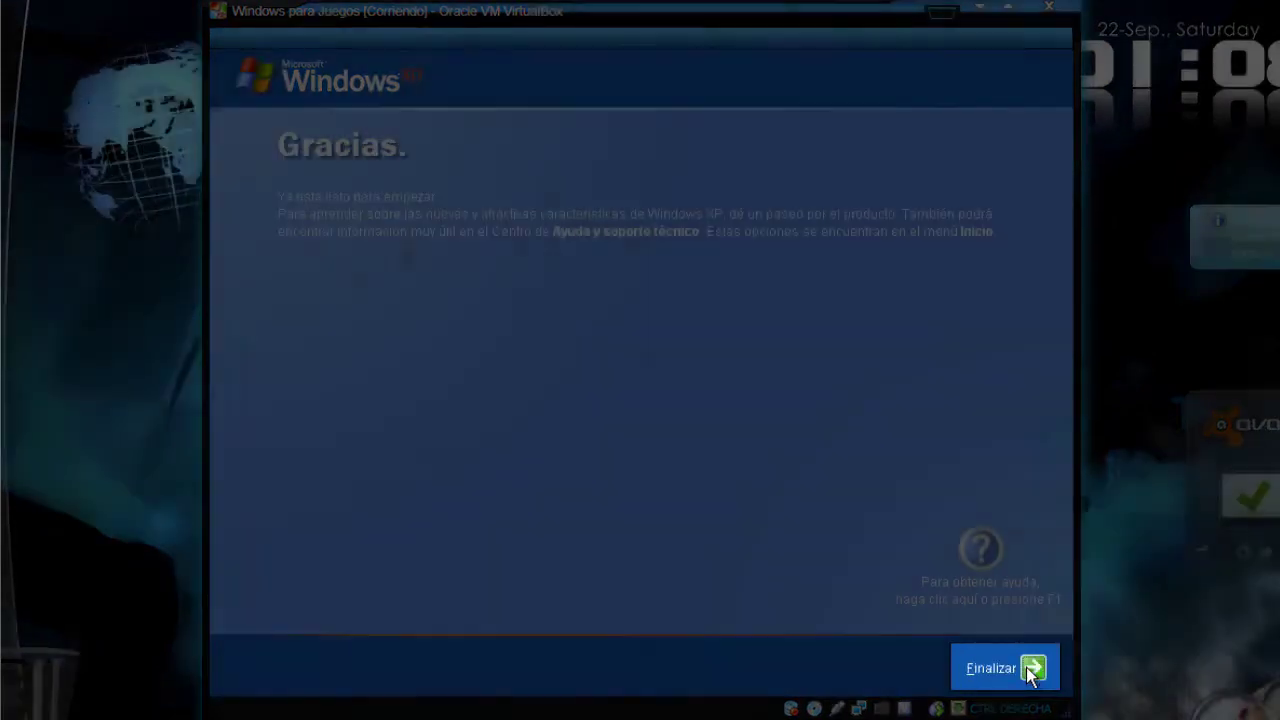
left_click(1033, 668)
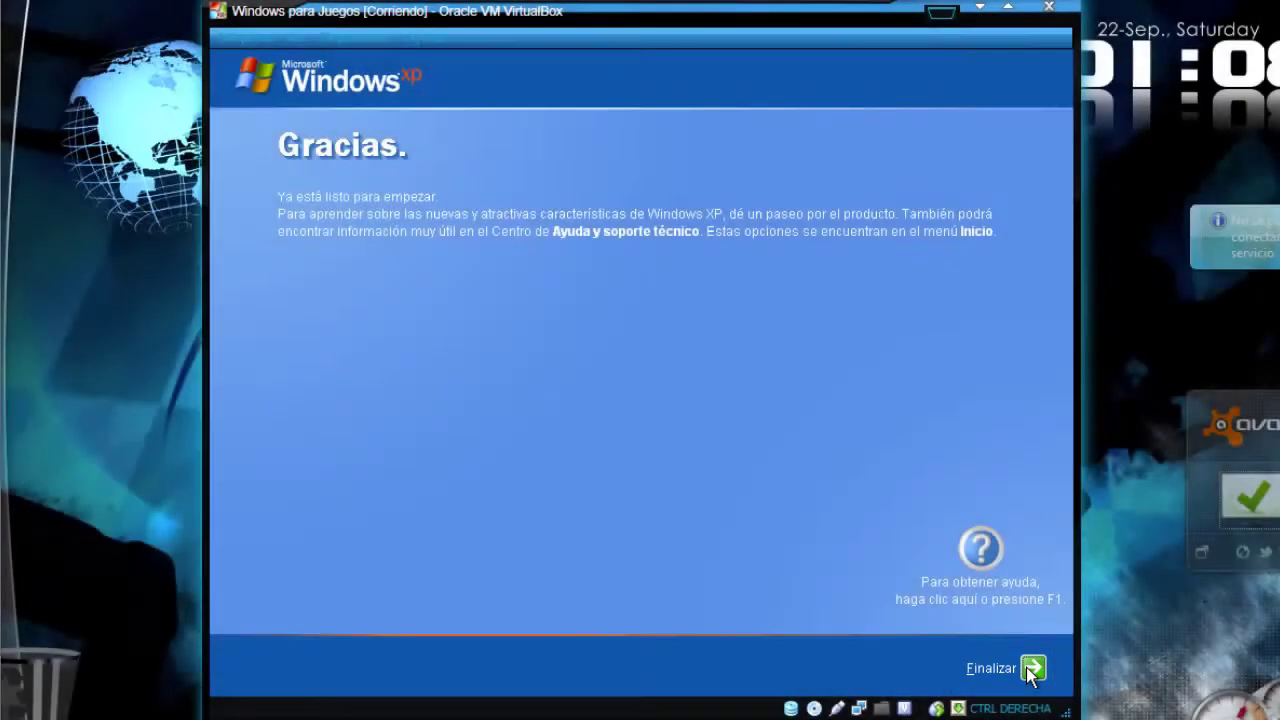
left_click(1033, 668)
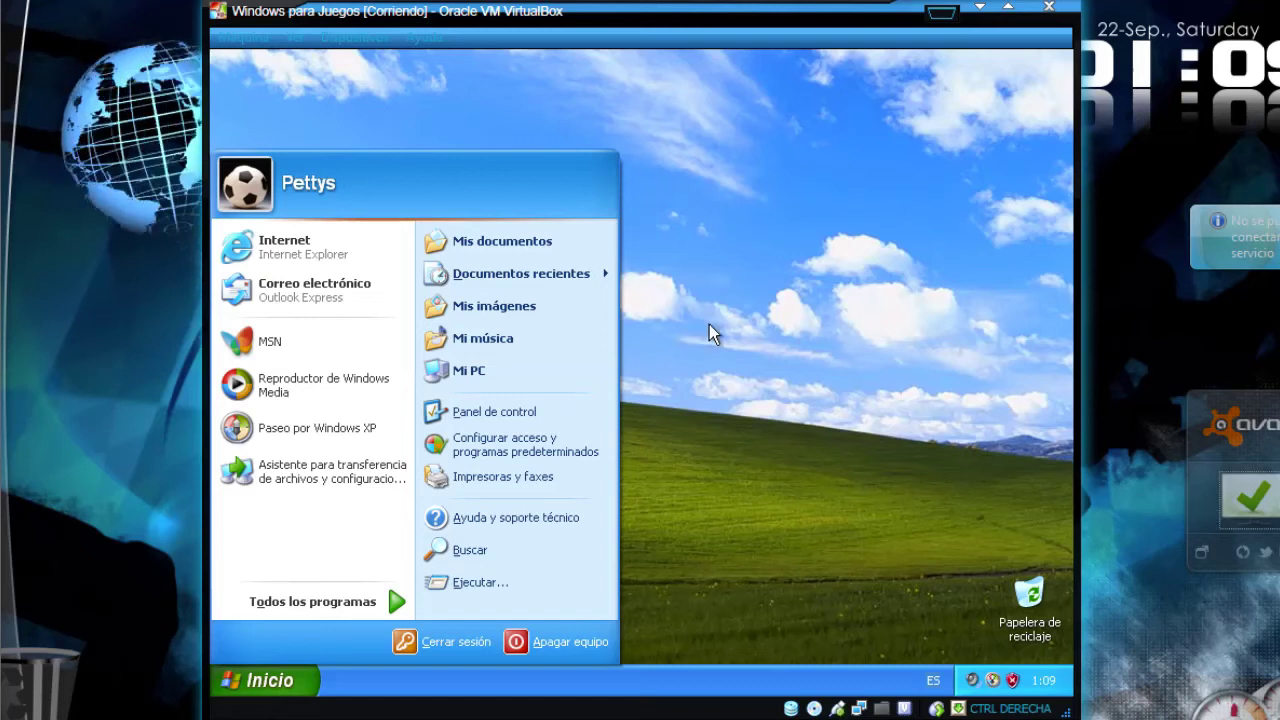
Close the Start menu, move the Recycle Bin to the desktop's lower-left corner and dismiss the security risk notification
left_click(694, 295)
left_click_drag(1030, 594, 275, 598)
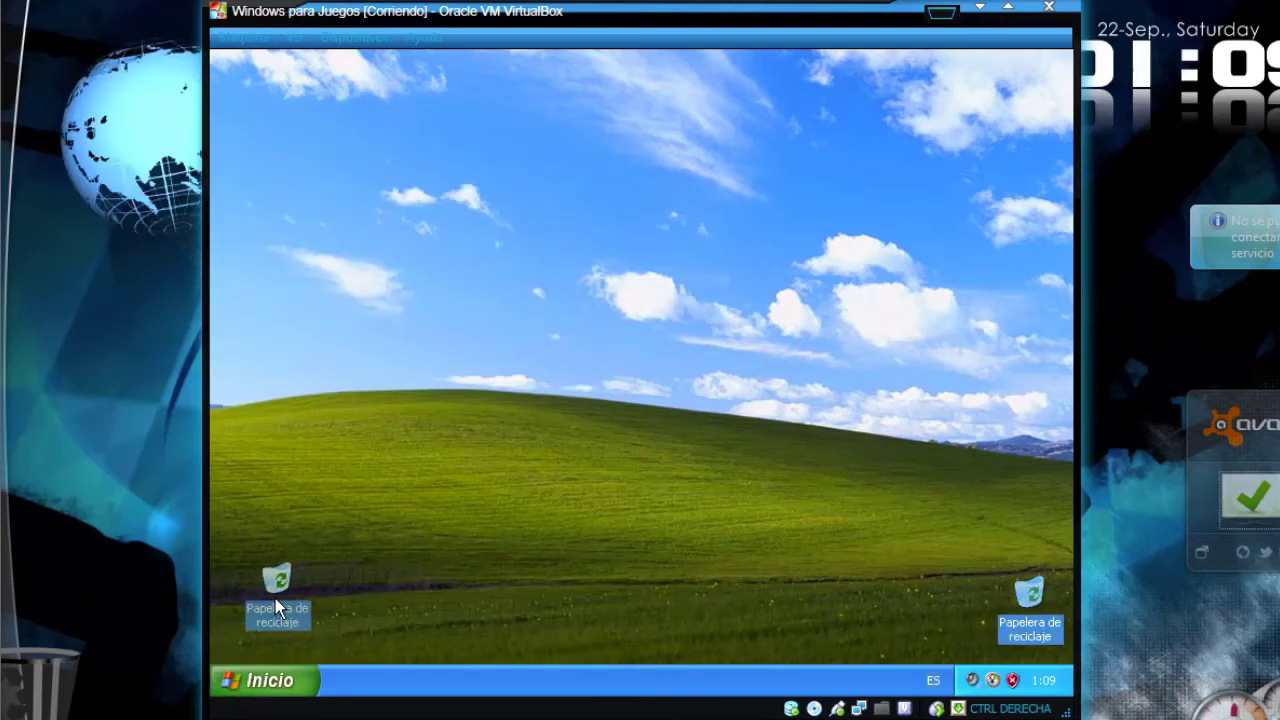
right_click(630, 324)
left_click(1013, 589)
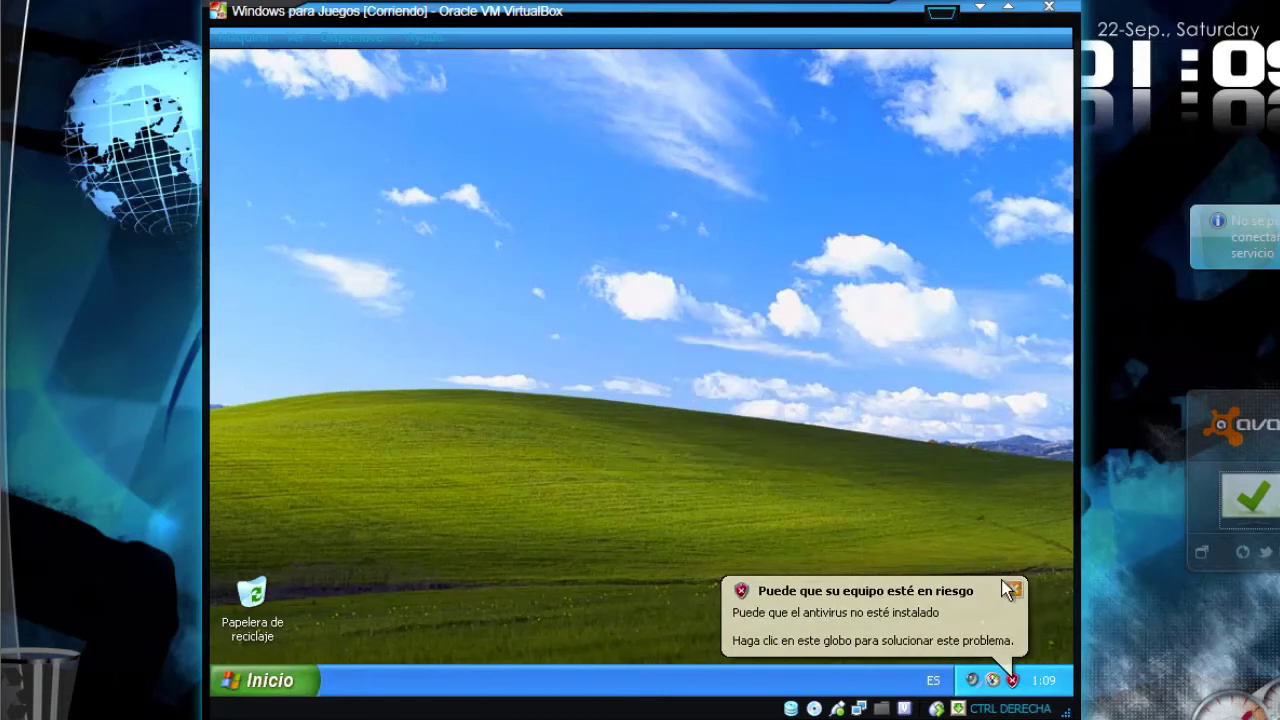
Set the desktop background to Cristal and dismiss the Windows XP tour notification
right_click(643, 316)
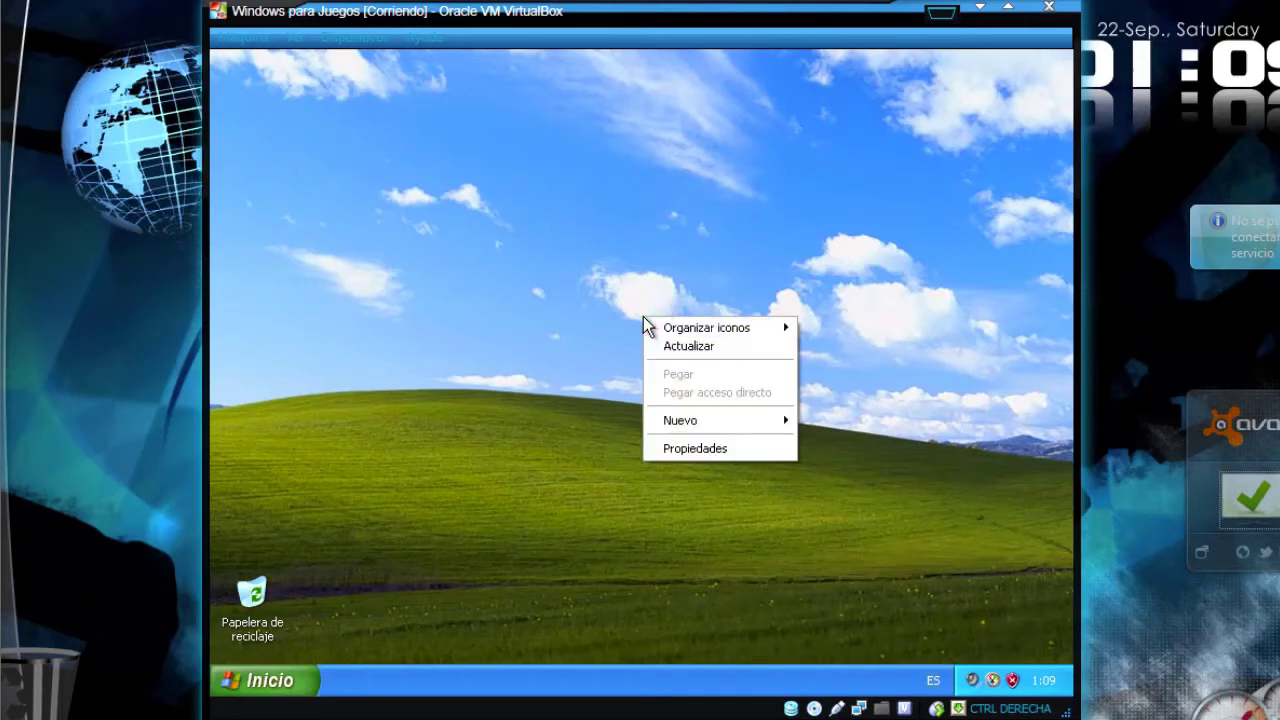
left_click(727, 451)
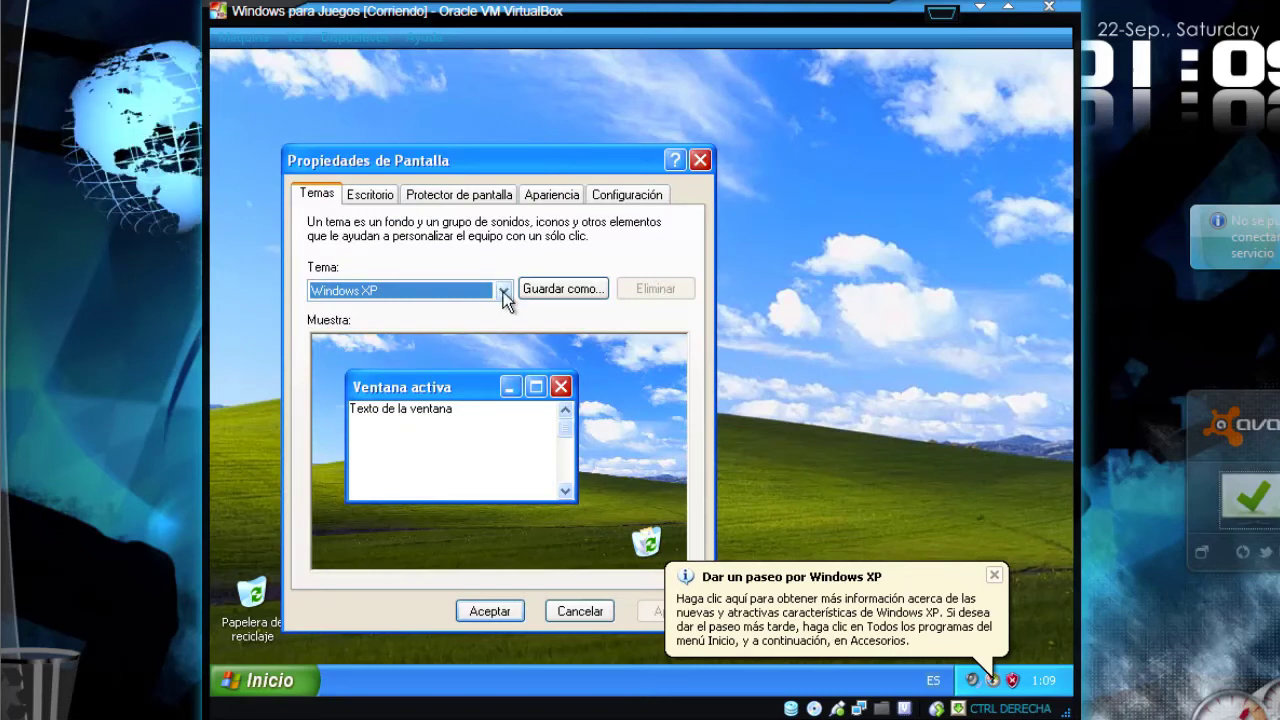
left_click(379, 199)
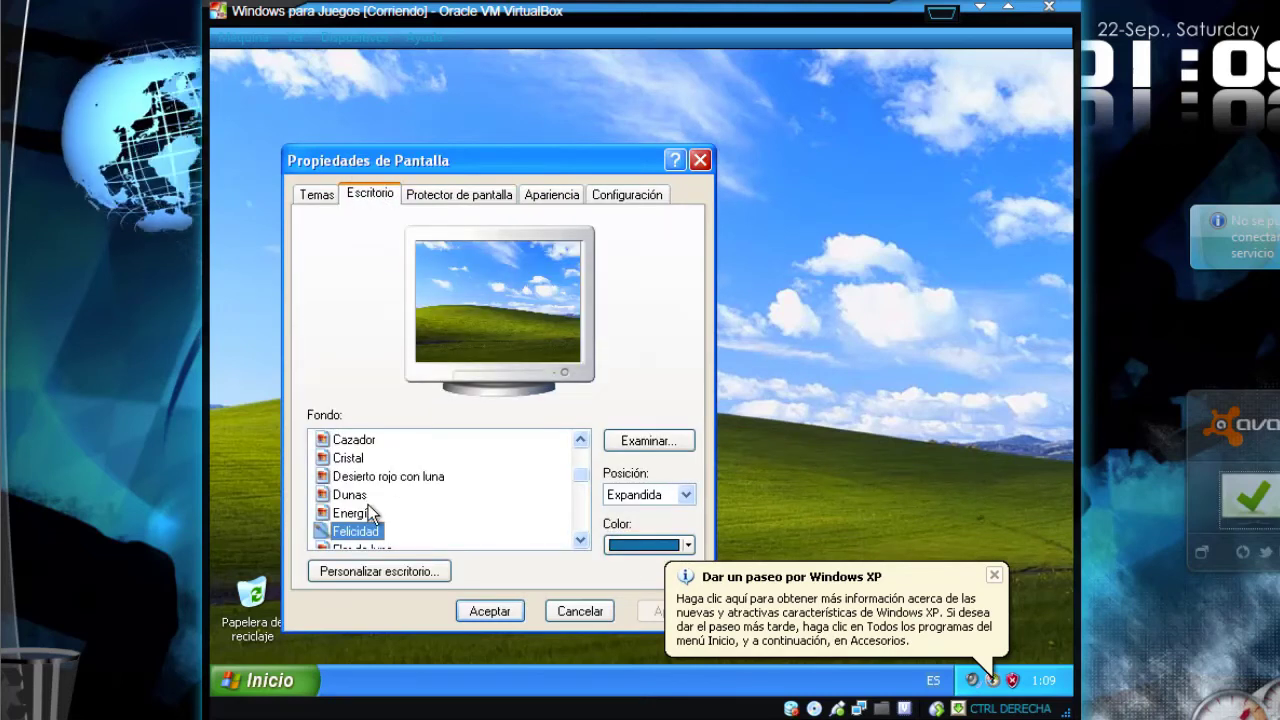
left_click(355, 494)
left_click(350, 440)
left_click(350, 459)
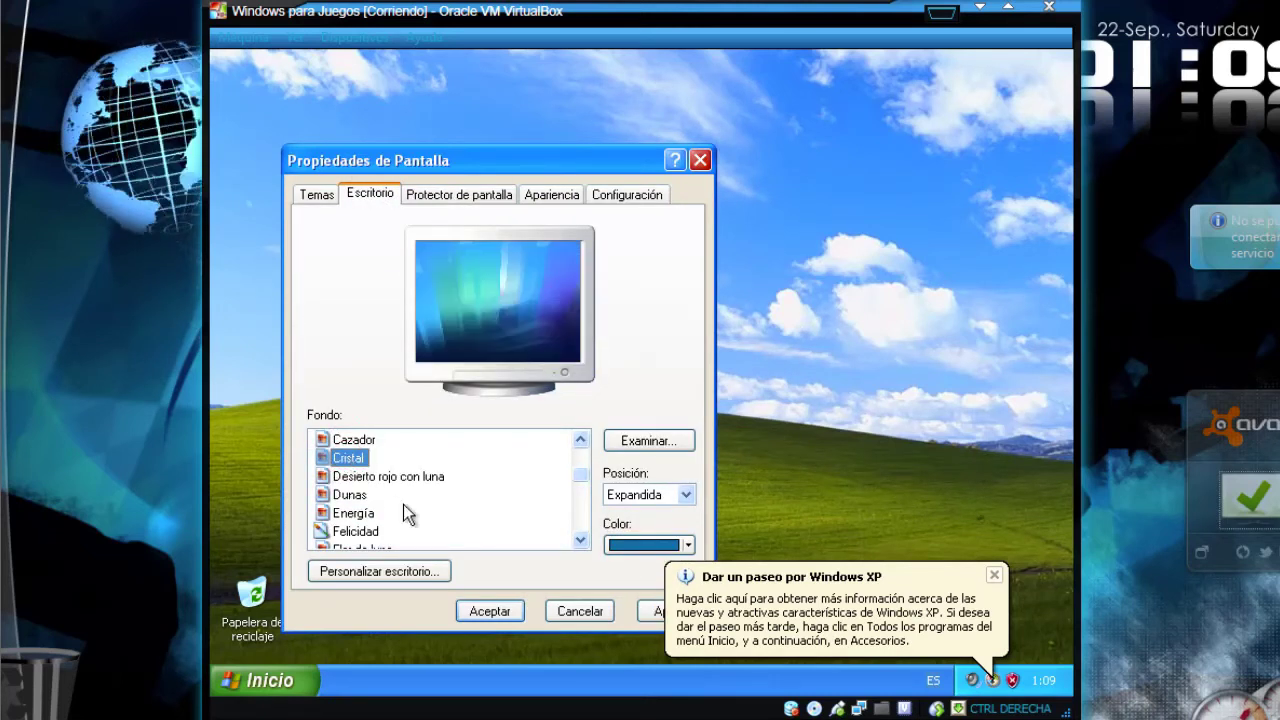
left_click(505, 617)
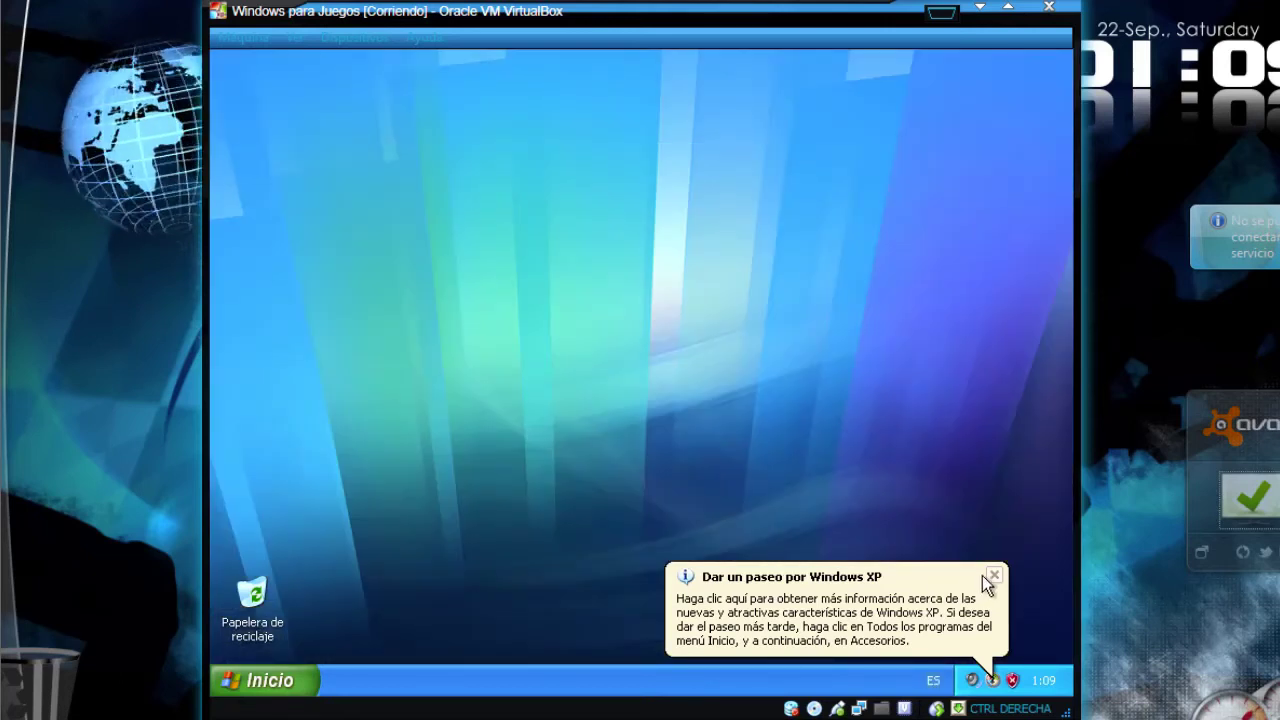
left_click(993, 578)
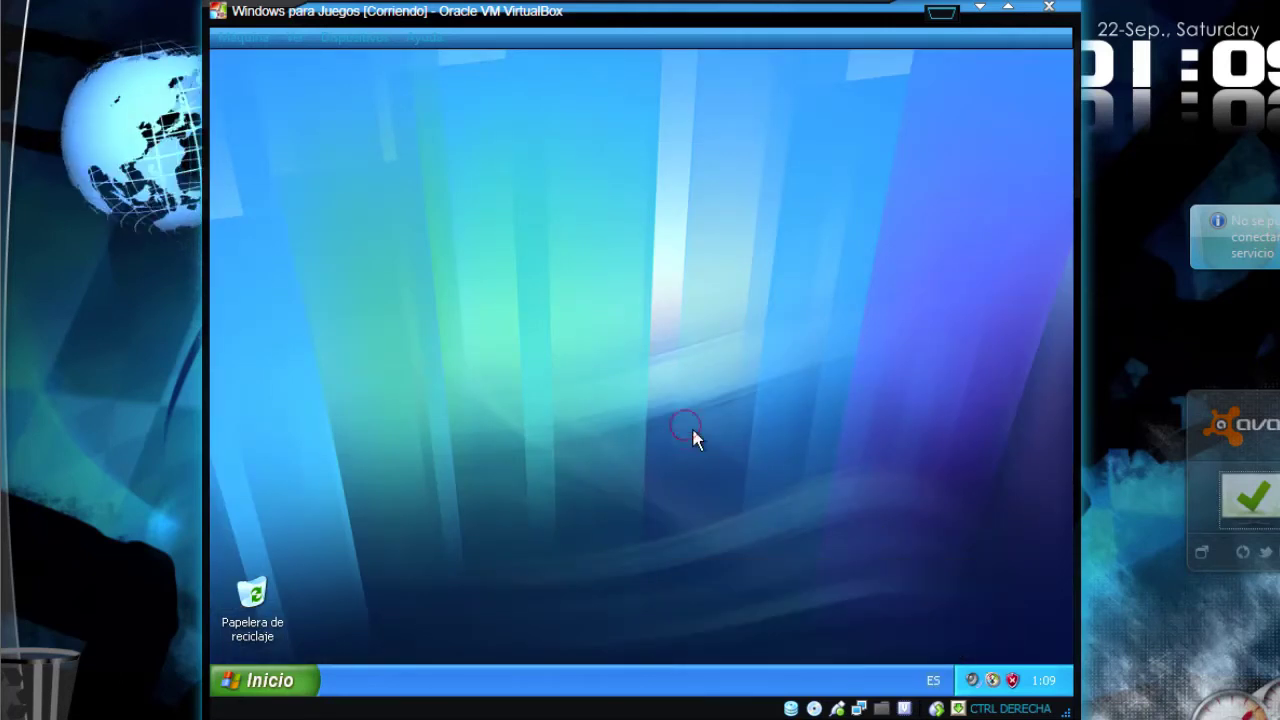
Make the Windows XP taskbar hide automatically and apply the change
right_click(565, 670)
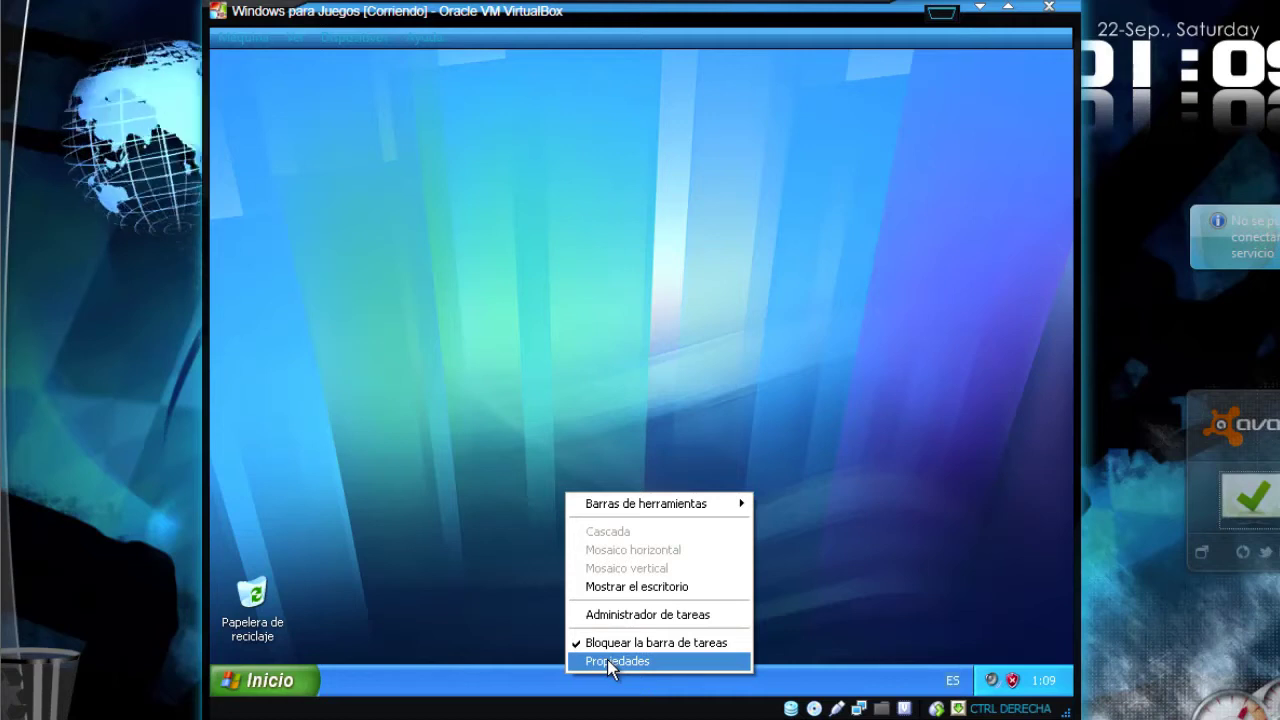
left_click(607, 659)
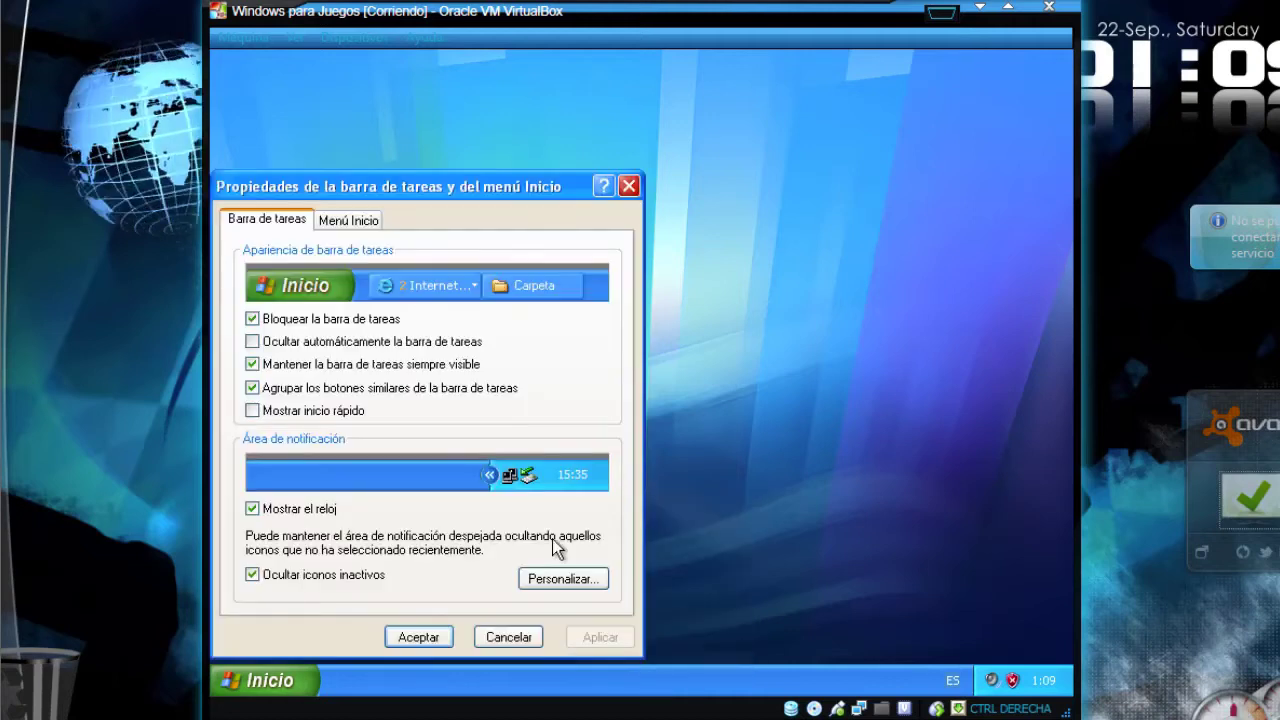
left_click(286, 341)
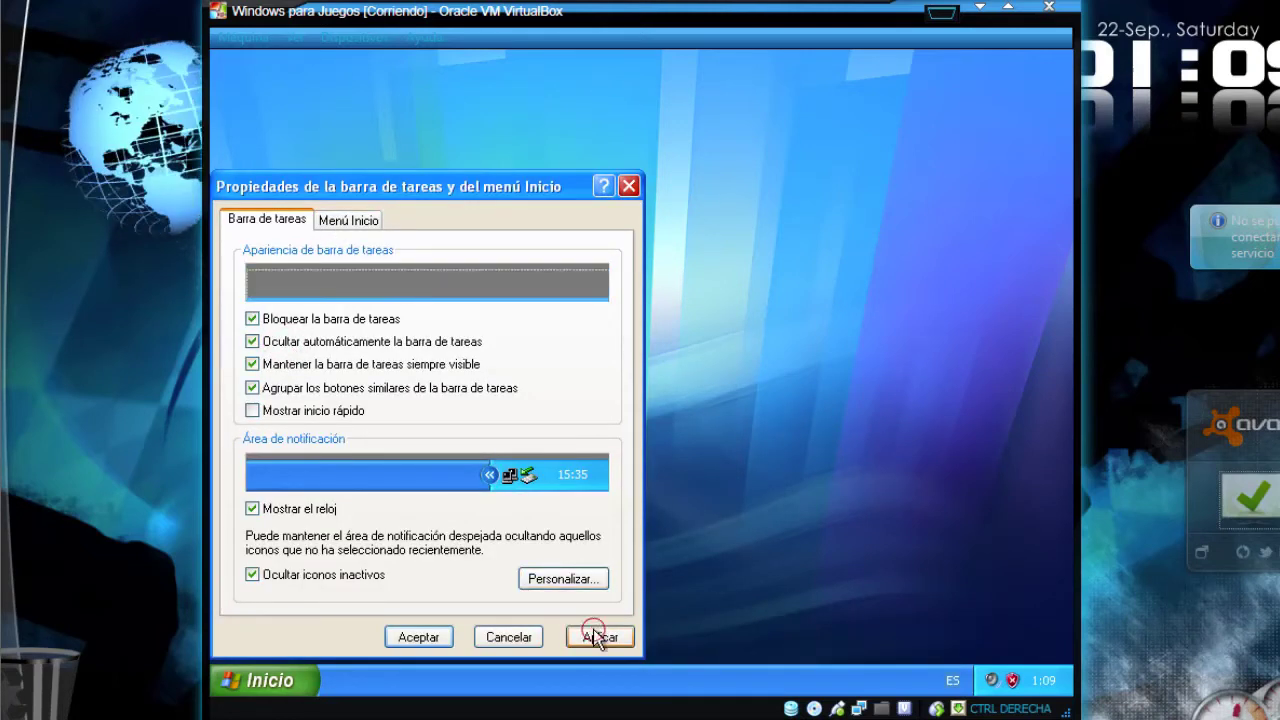
left_click(598, 637)
left_click(438, 640)
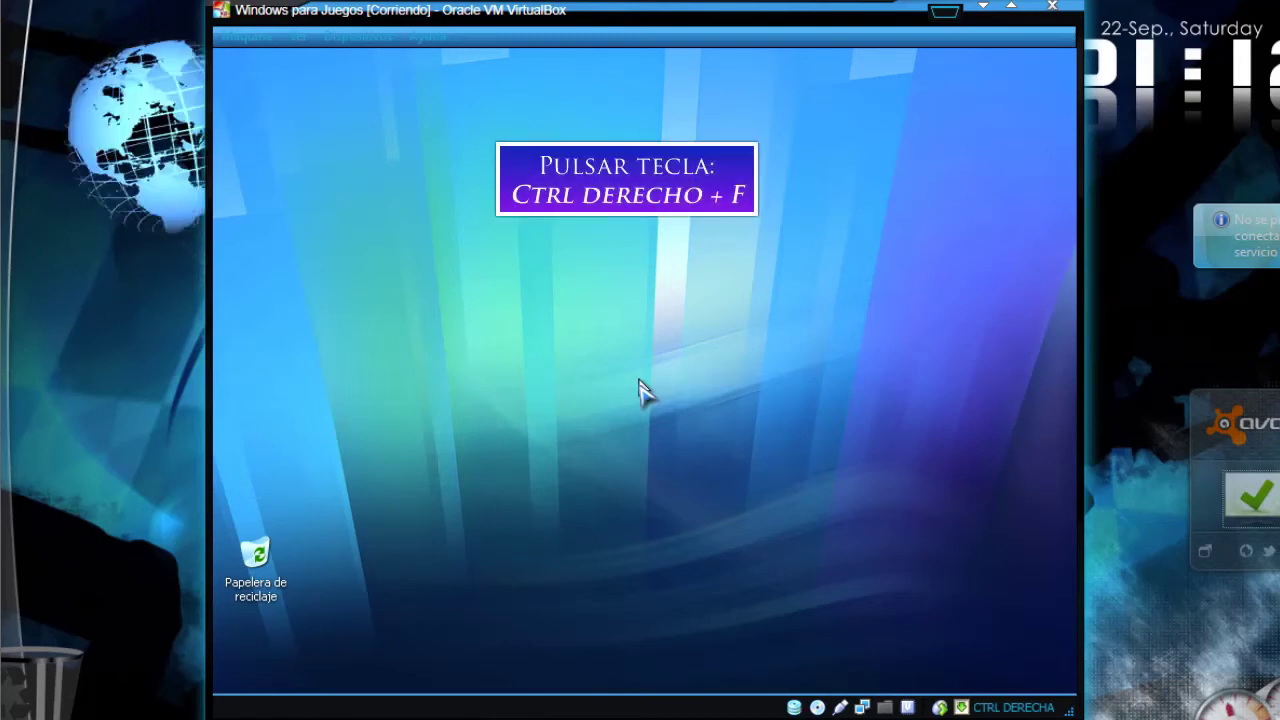
Switch the virtual machine window to full-screen mode and accept the mode change
key("ctrl+f")
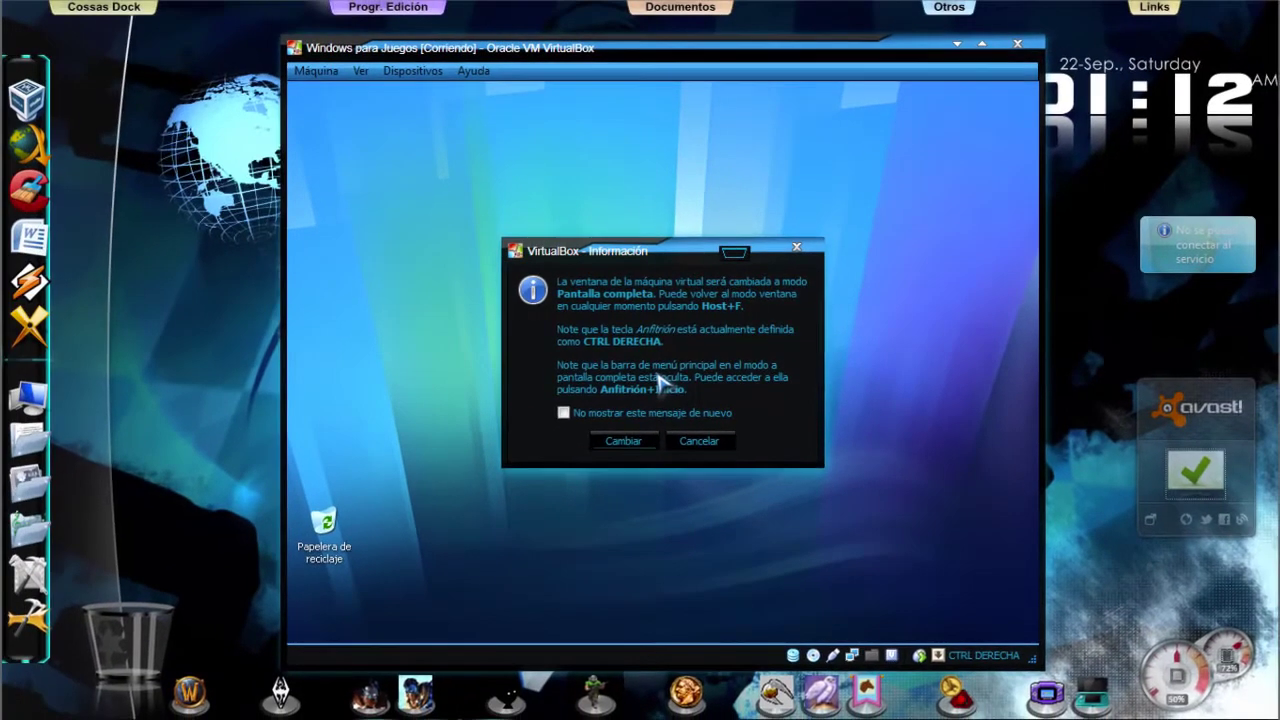
left_click(624, 441)
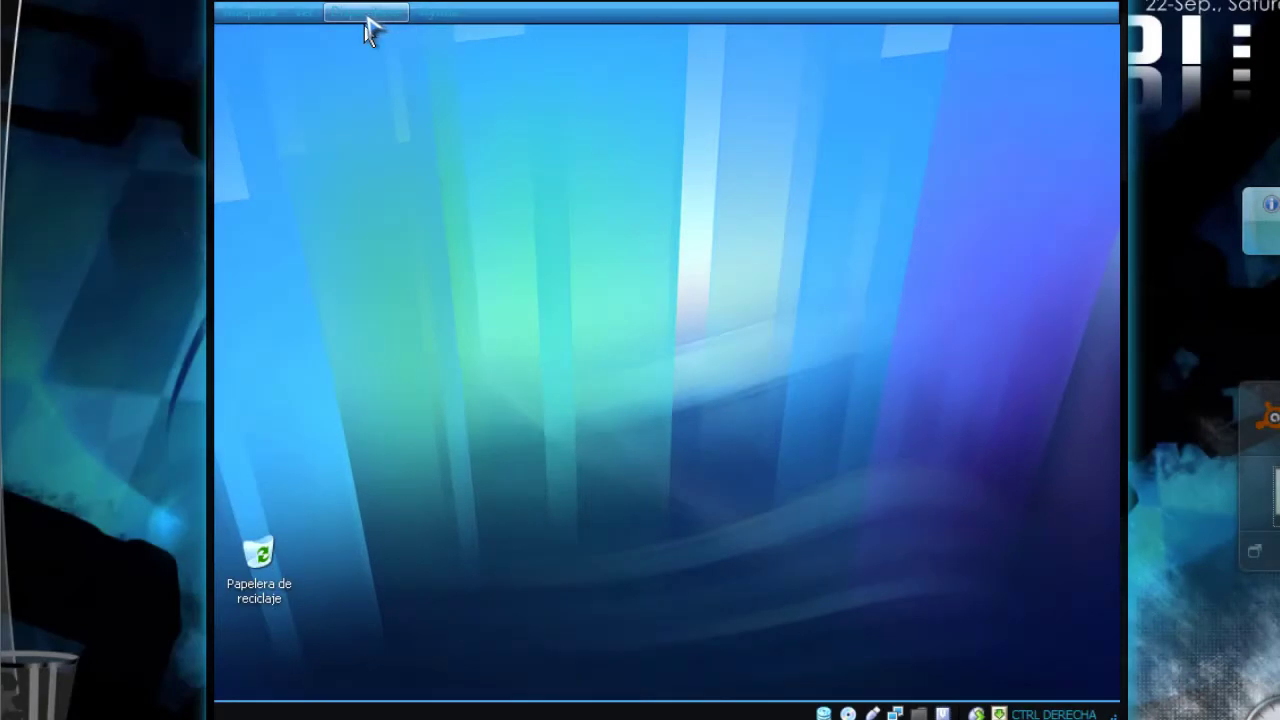
Launch the Guest Additions 4.2.0 setup and install it with the default destination folder and components
left_click(367, 20)
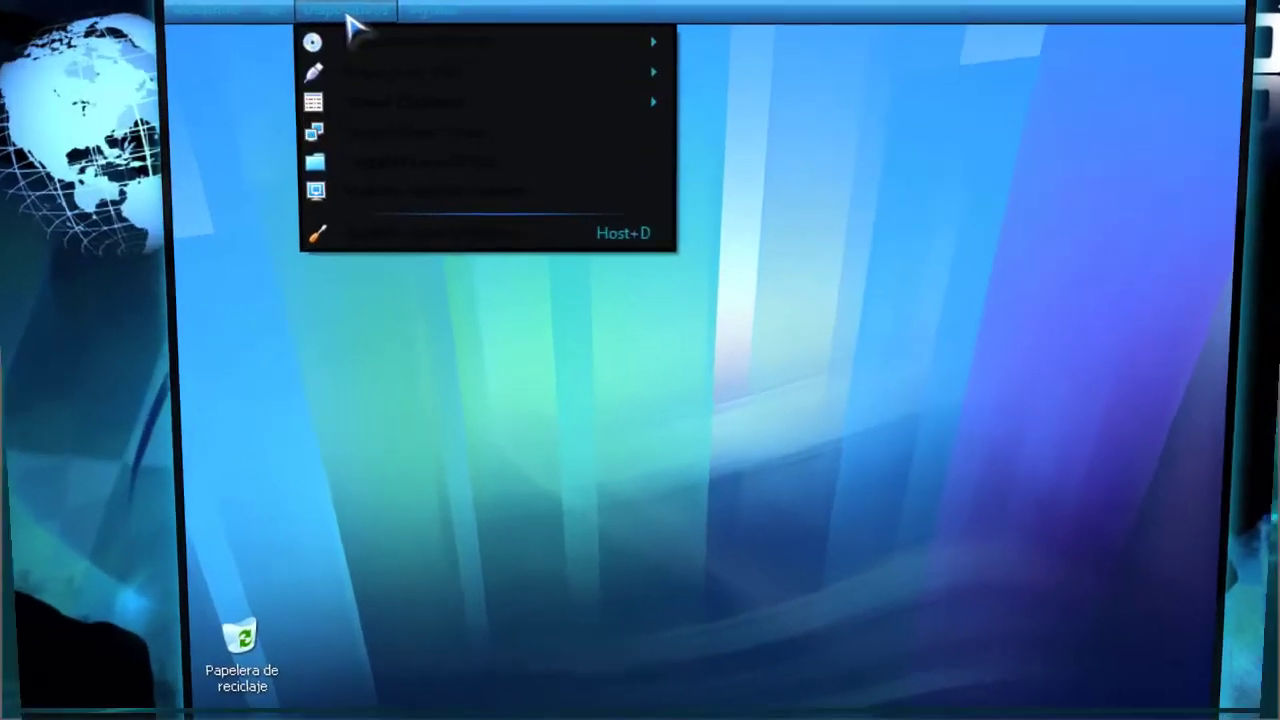
mouse_move(540, 49)
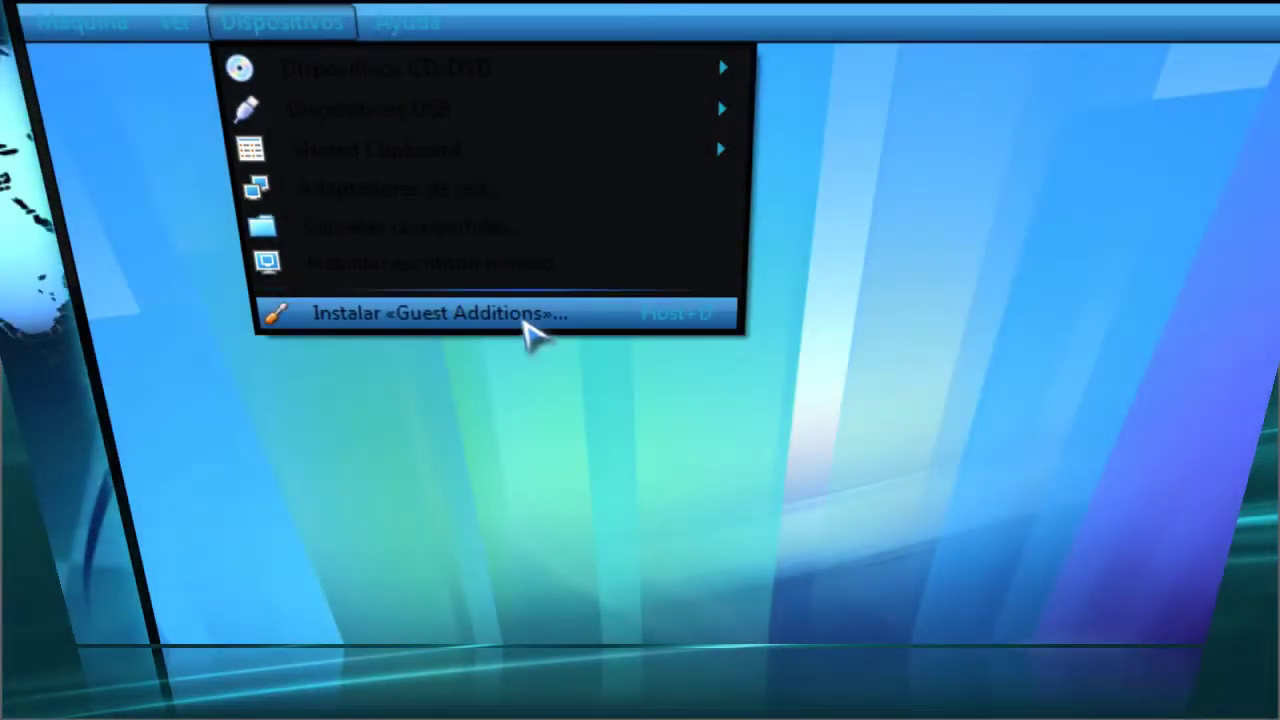
left_click(597, 317)
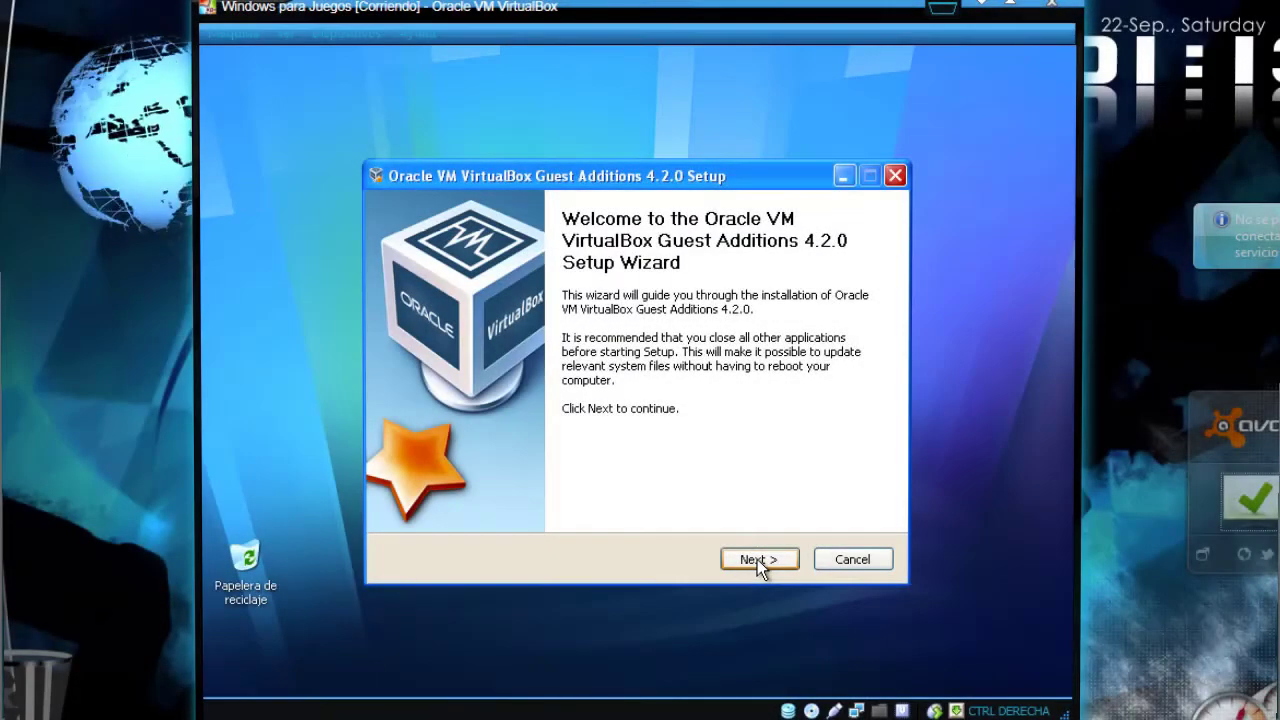
left_click(757, 559)
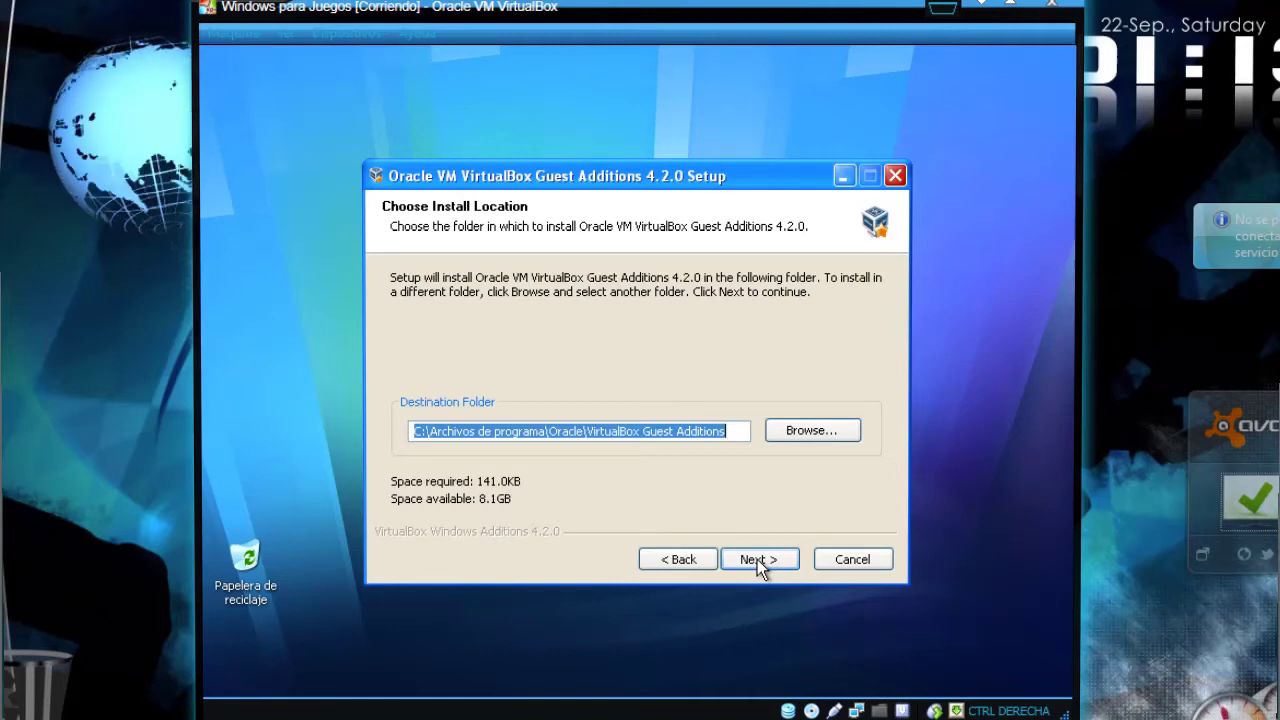
left_click(757, 559)
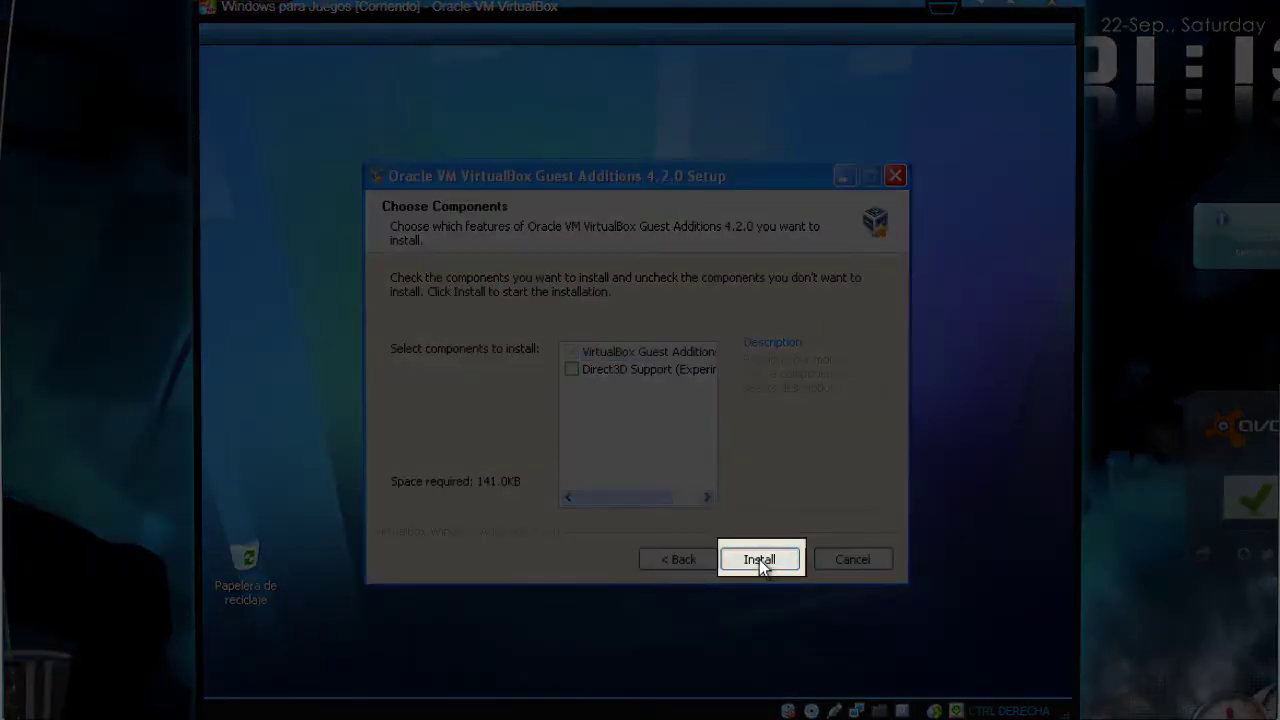
left_click(759, 559)
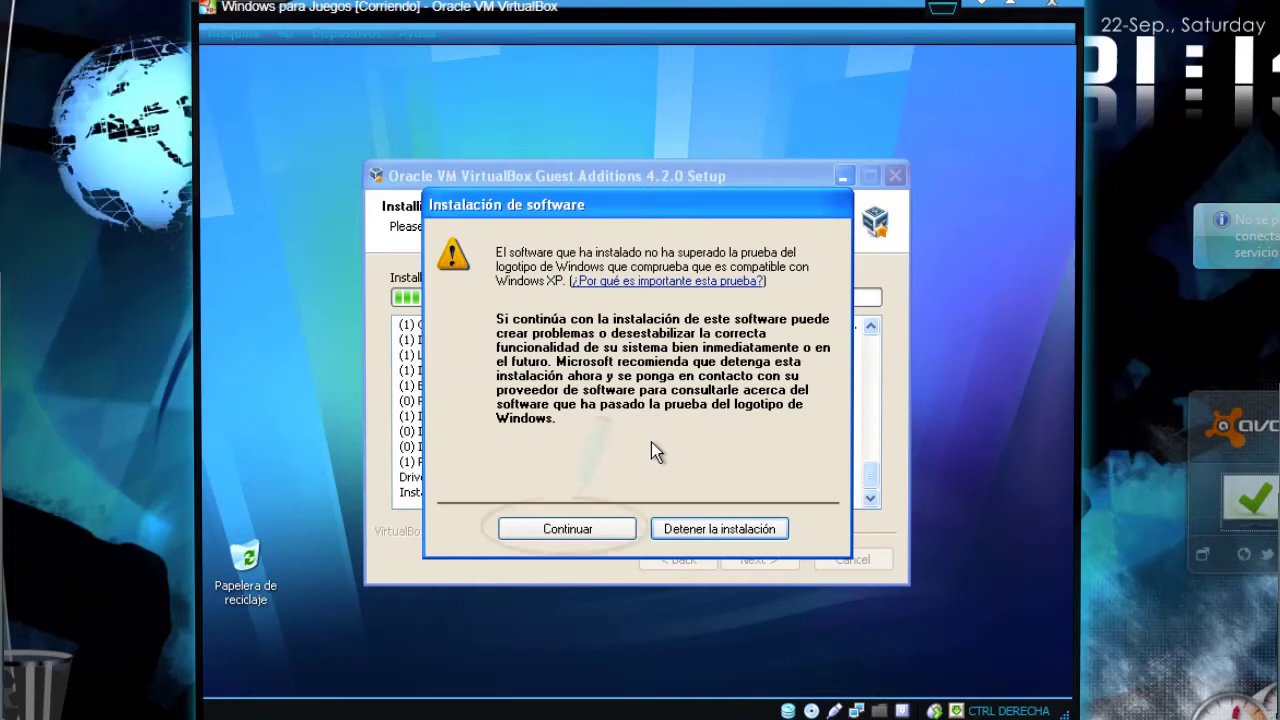
Continue the Guest Additions installation despite the Windows logo test warnings and finish it with "Reboot now"
left_click(585, 530)
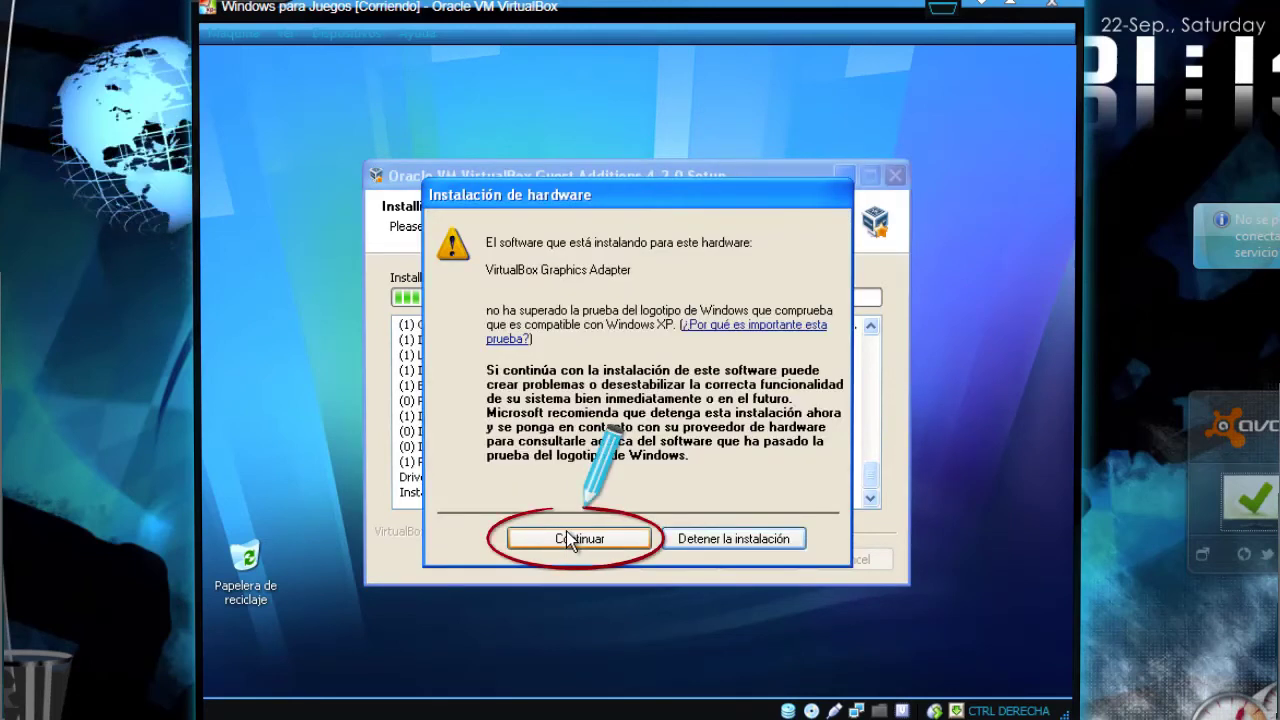
left_click(582, 540)
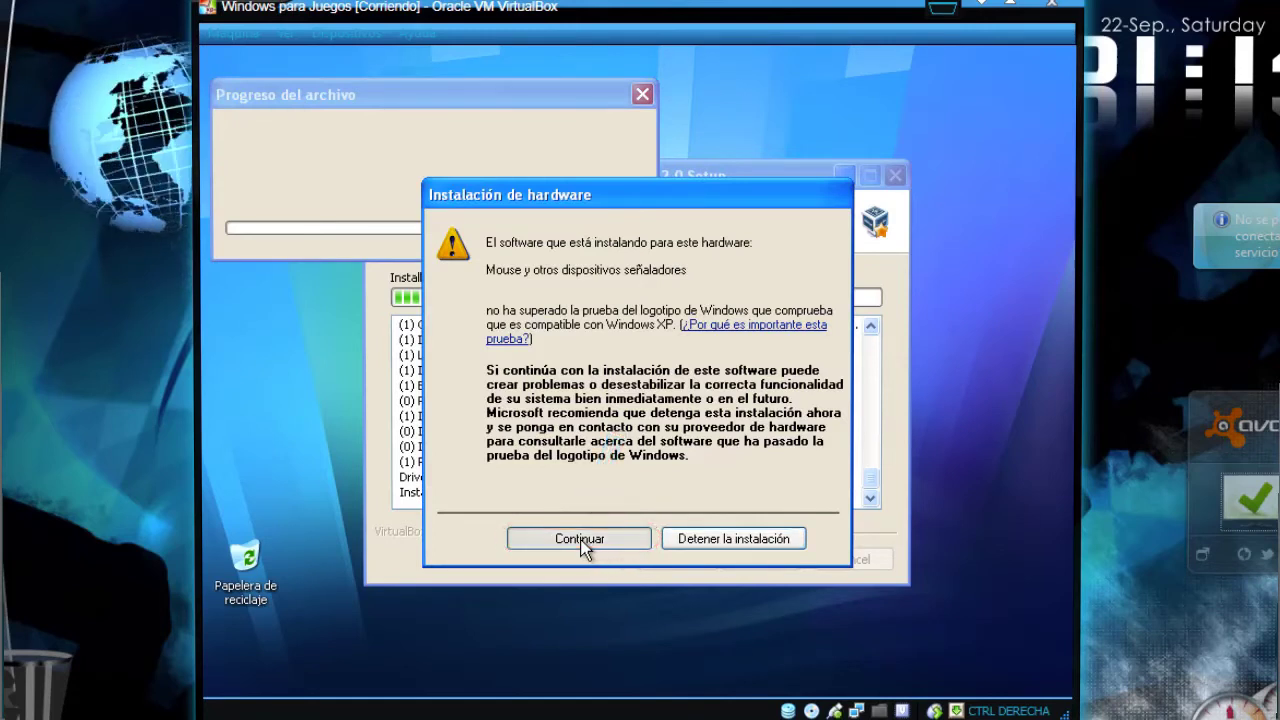
left_click(581, 539)
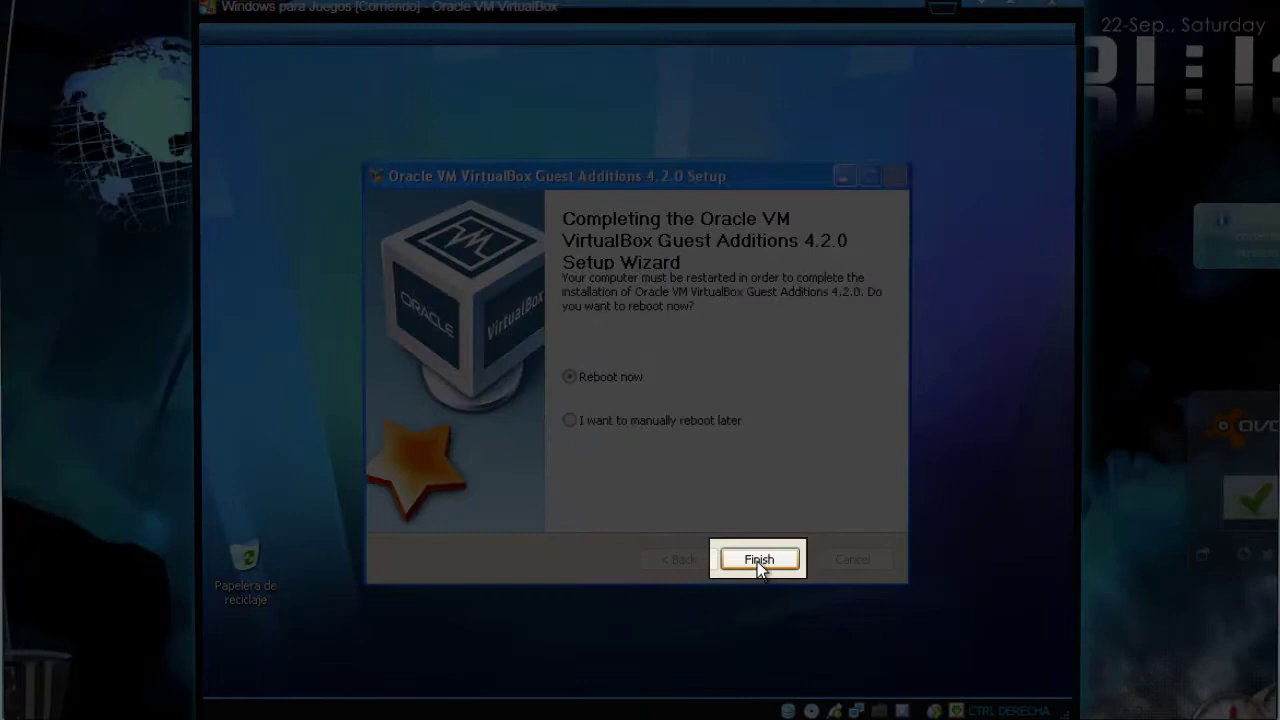
left_click(760, 558)
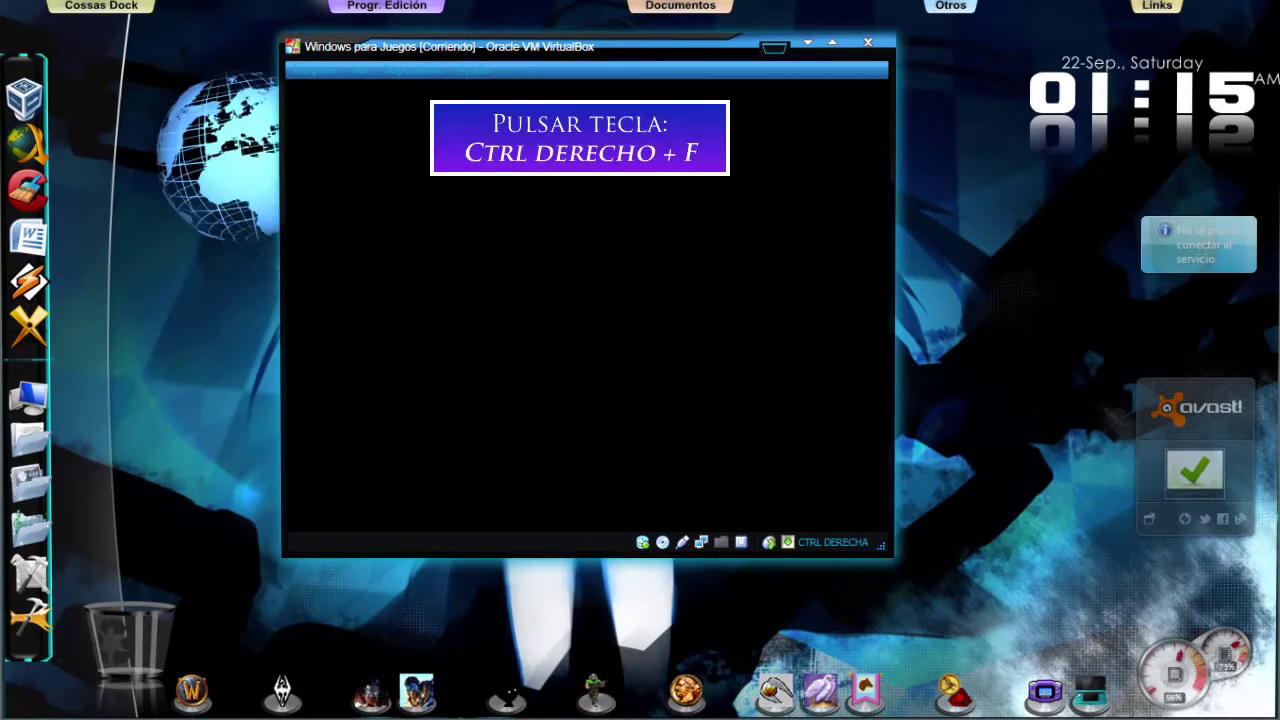
Put the restarted virtual machine into full-screen mode
key("ctrl+f")
key("Return")
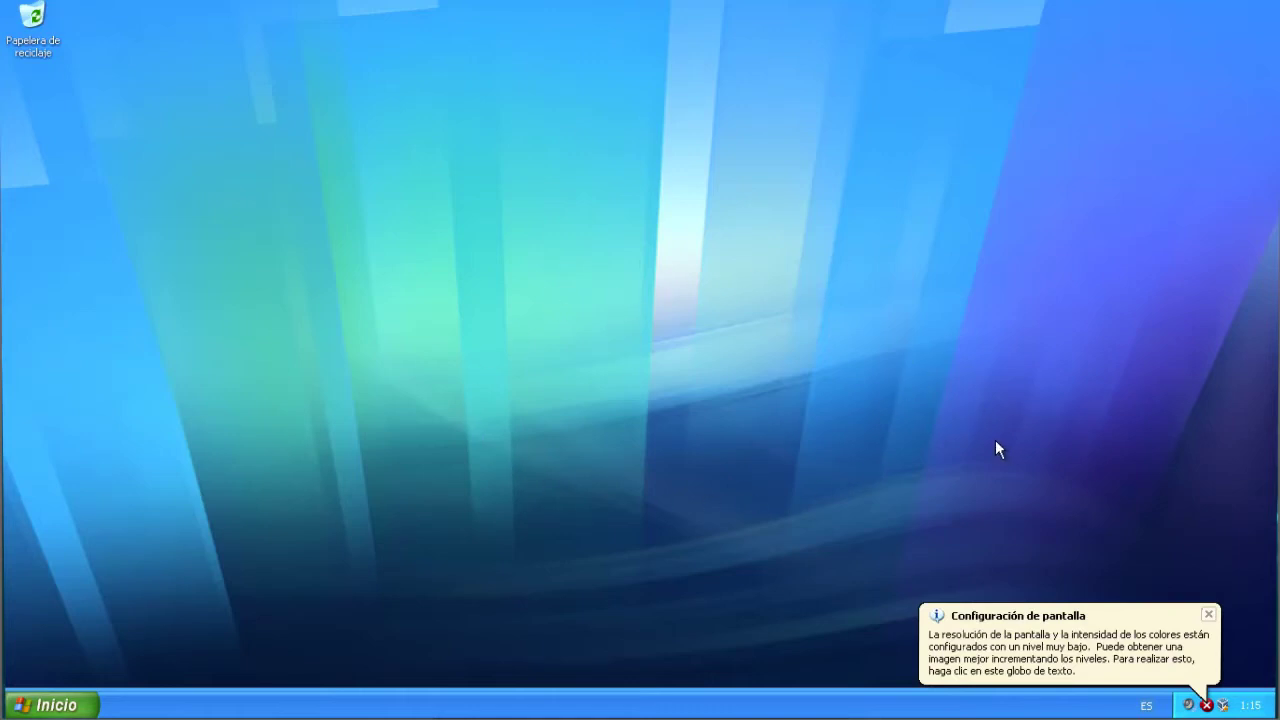
Dismiss the display, tour and antivirus notifications and move the Recycle Bin to the desktop's lower-right corner
left_click(1209, 613)
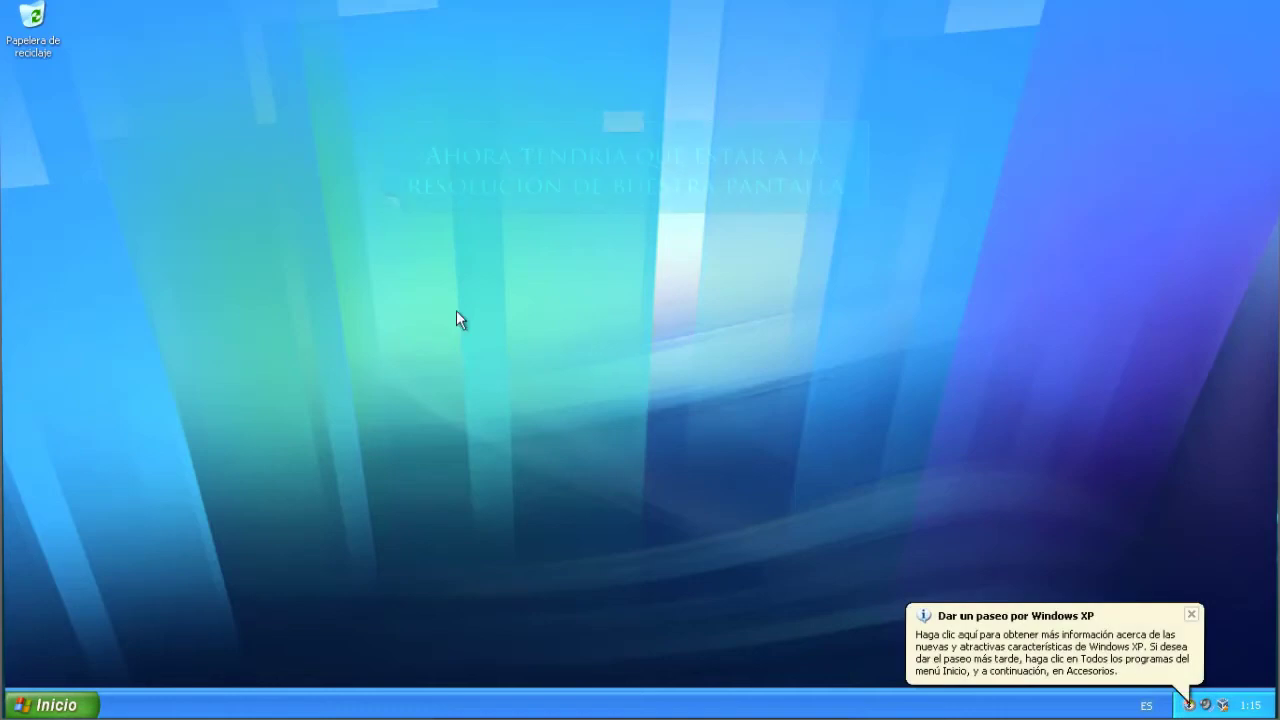
left_click(1191, 614)
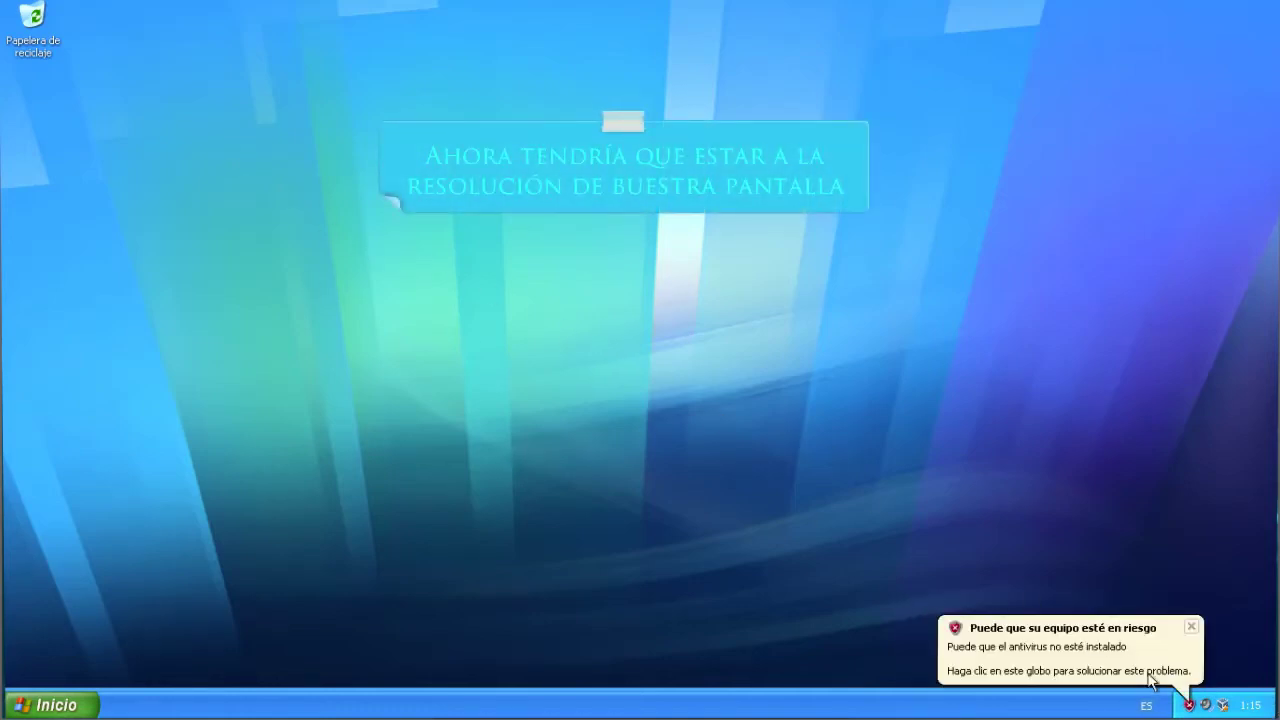
left_click(1174, 627)
left_click_drag(40, 51, 1200, 645)
left_click(763, 537)
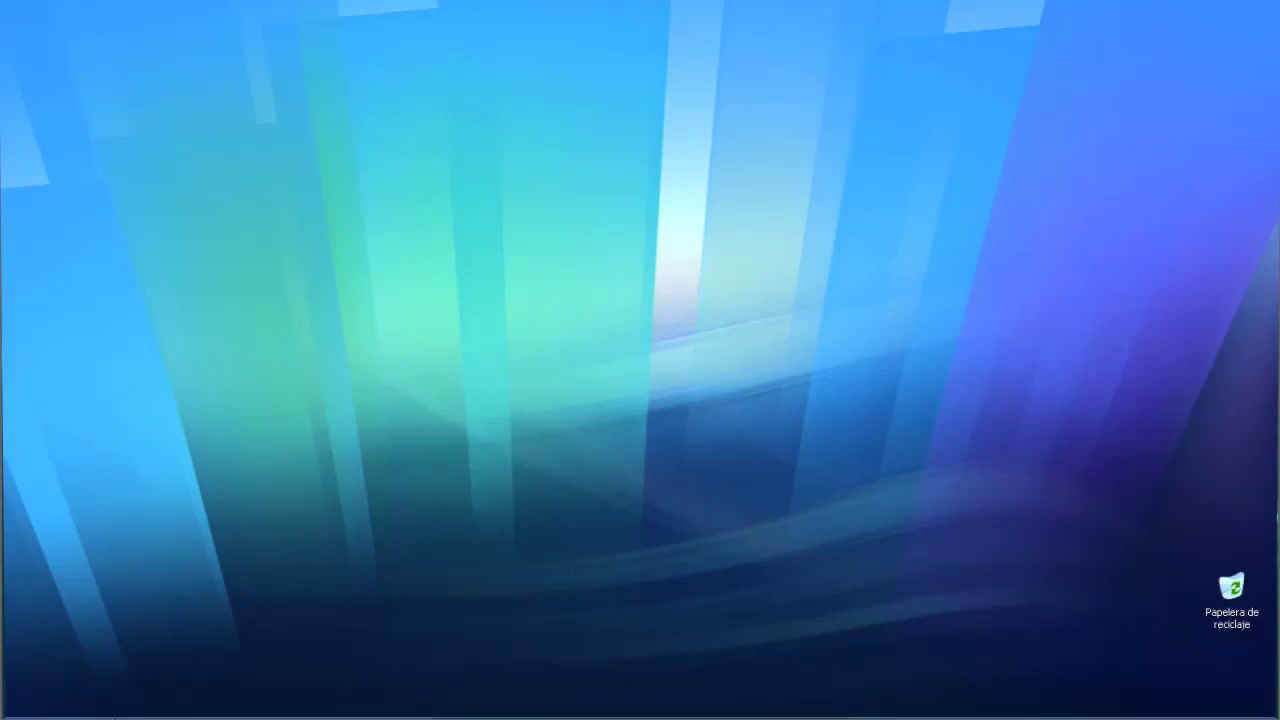
Open the Windows Security Center from the Control Panel
left_click(22, 706)
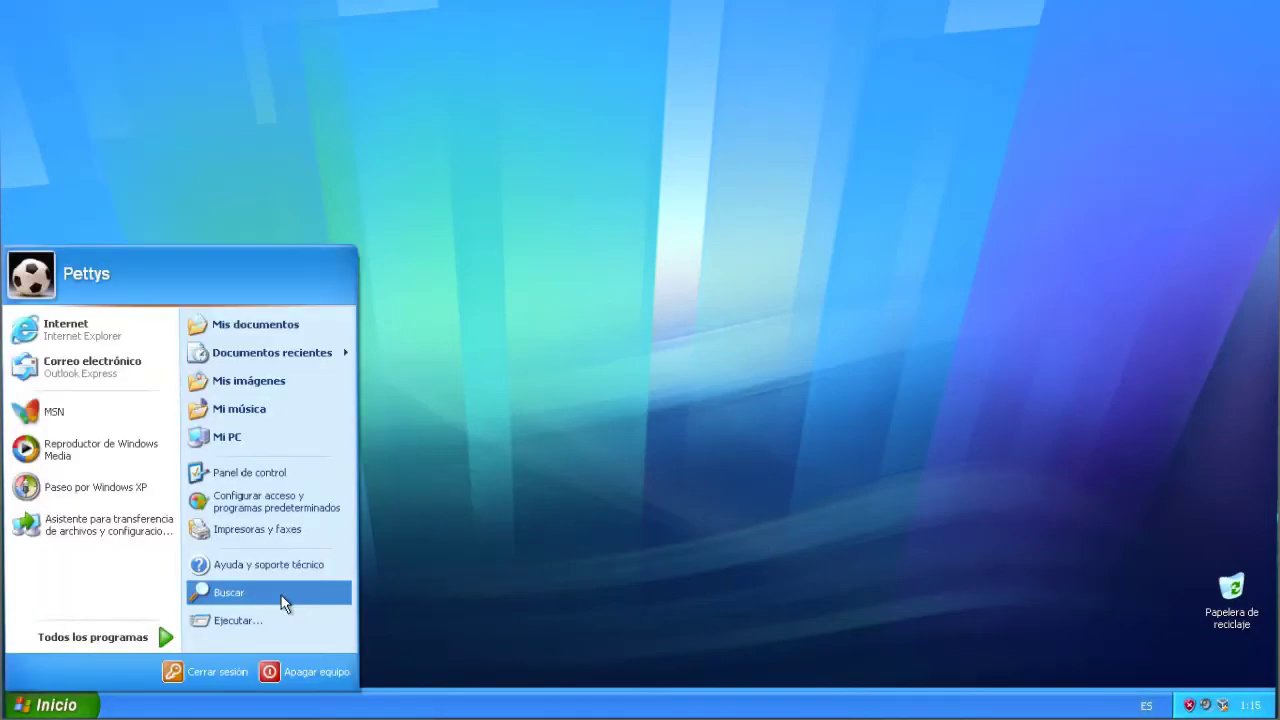
left_click(262, 478)
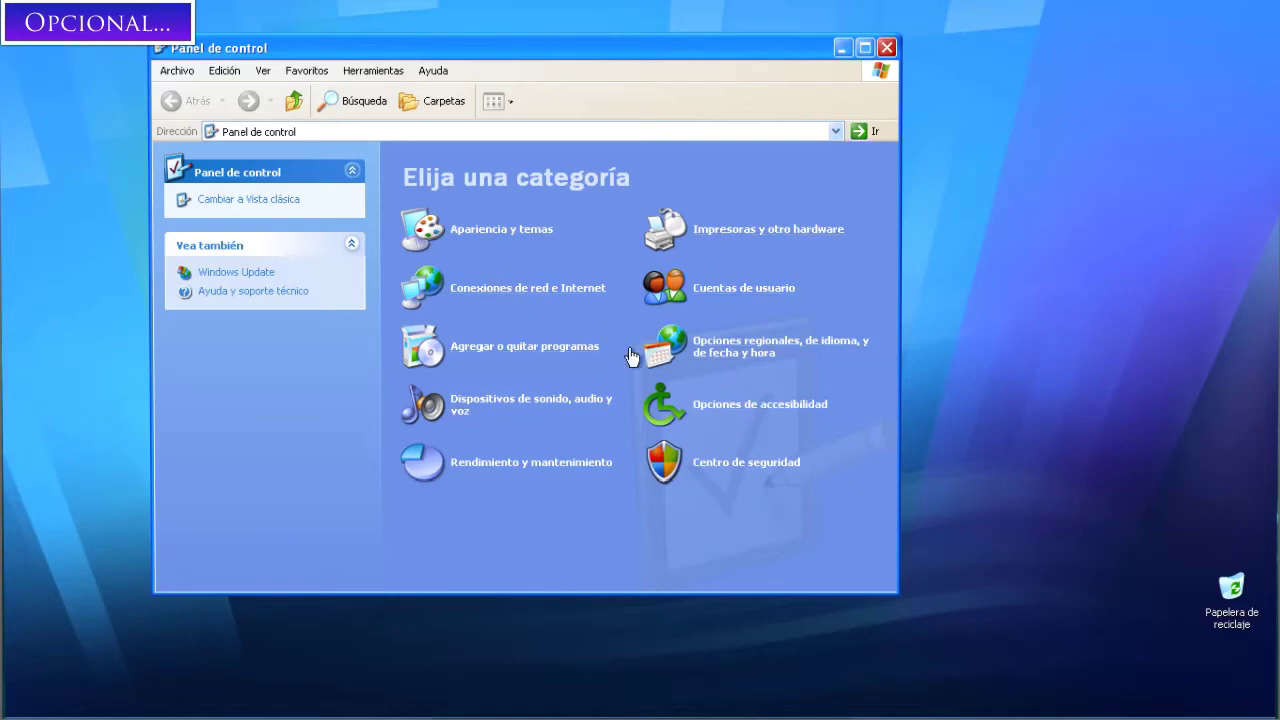
left_click(726, 466)
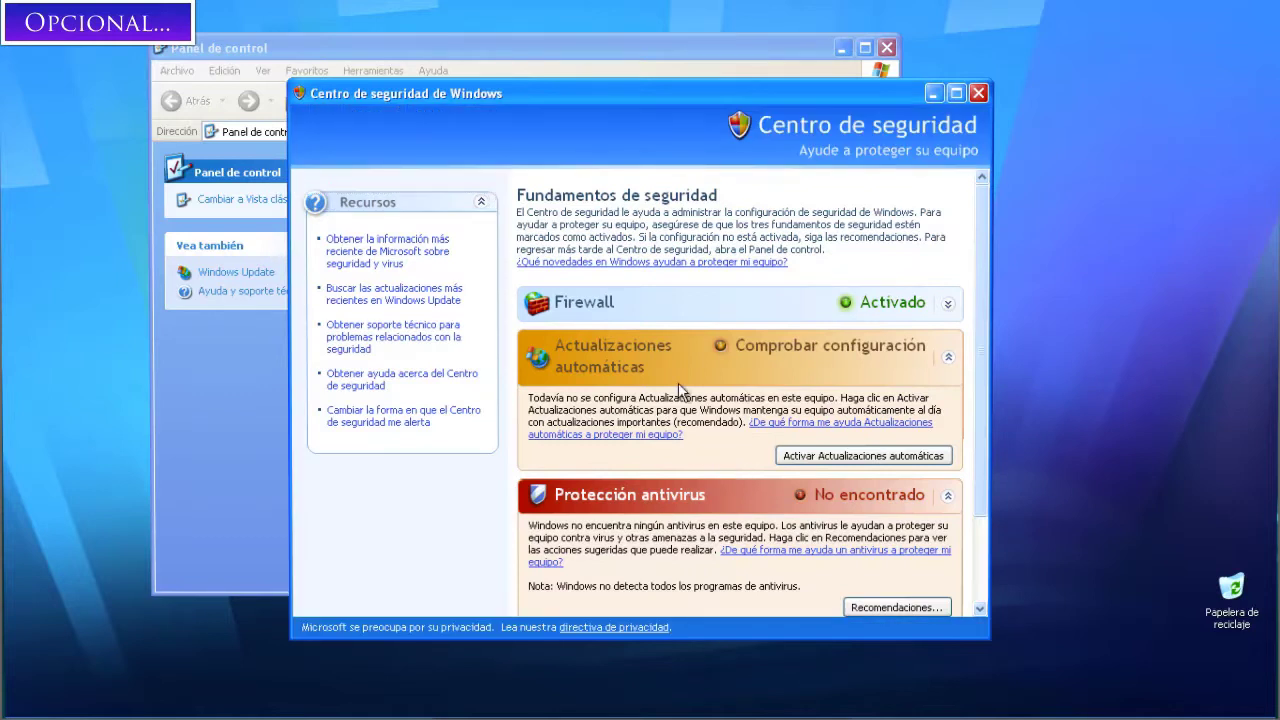
Turn off Automatic Updates from the Security Center with "Desactivar Actualizaciones automáticas" and apply the change
scroll(980, 250, "down", 2)
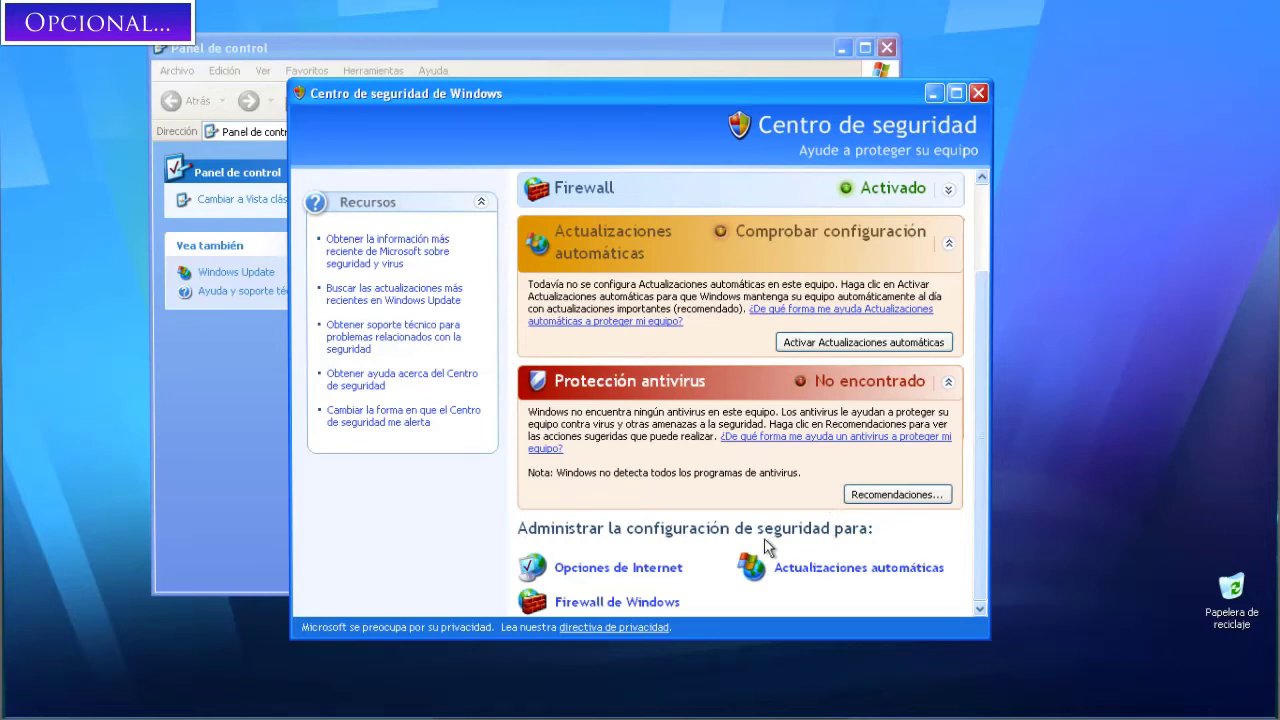
left_click(788, 569)
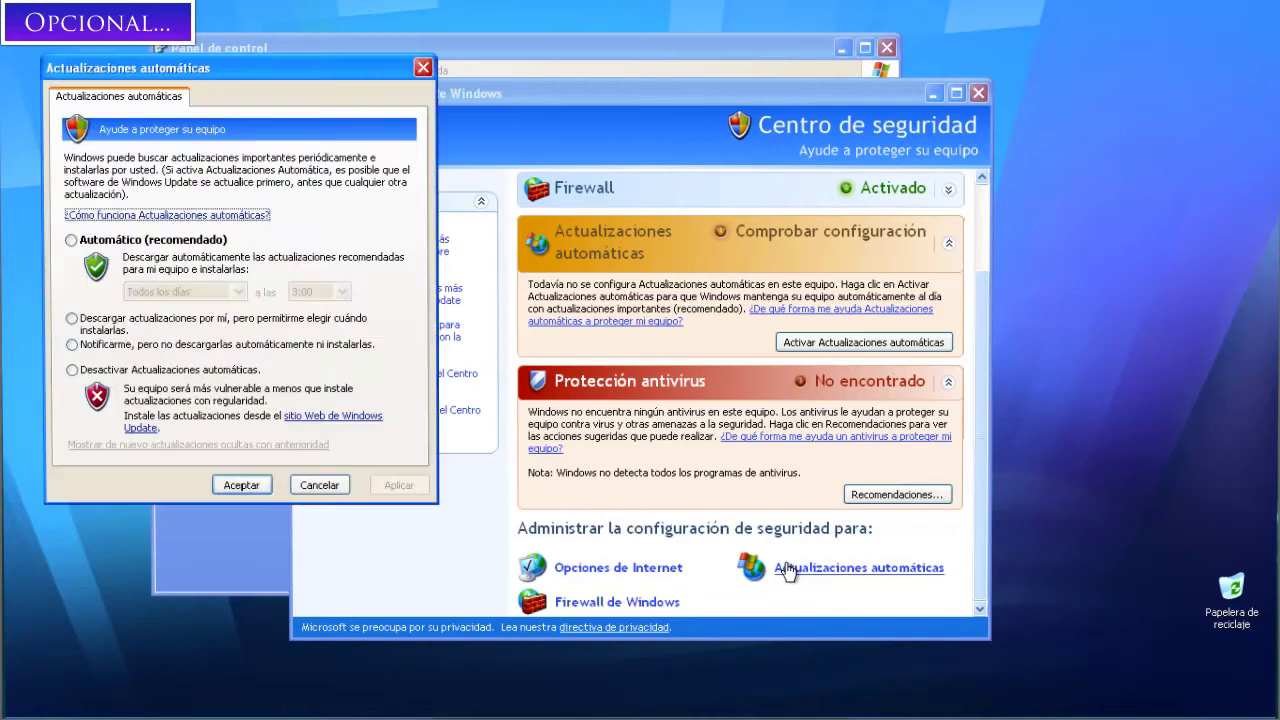
left_click(113, 369)
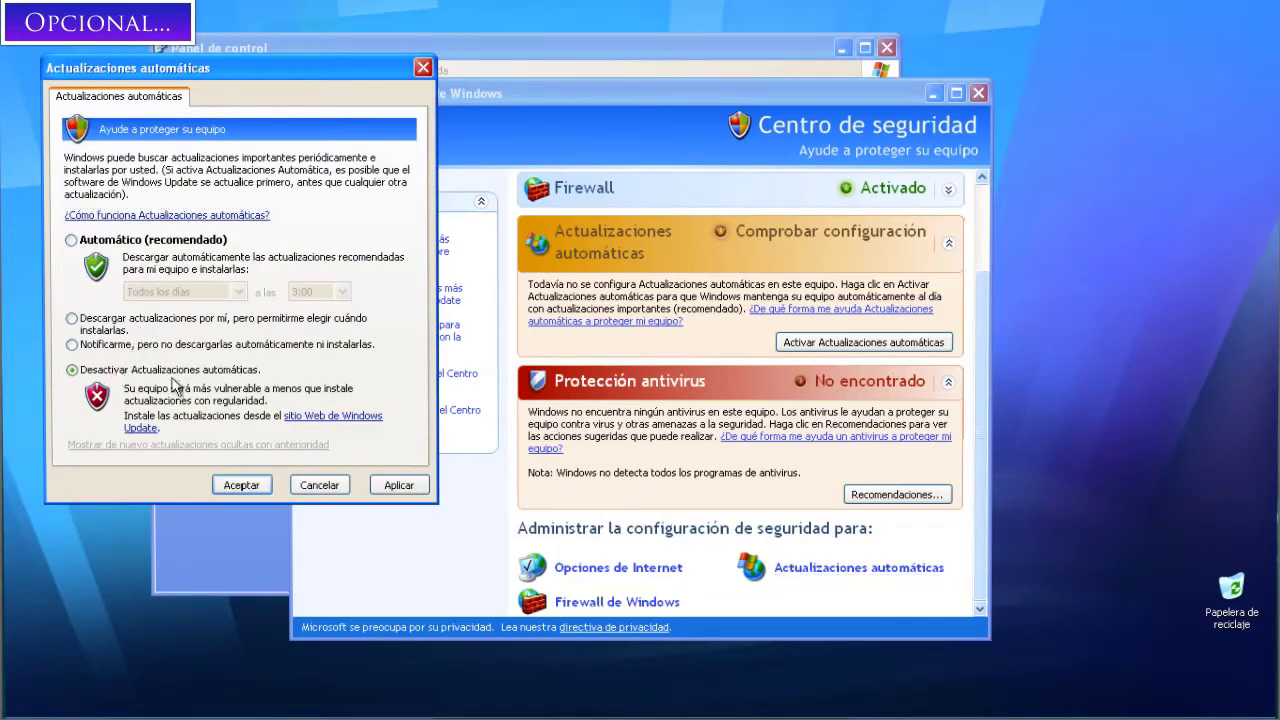
left_click(402, 485)
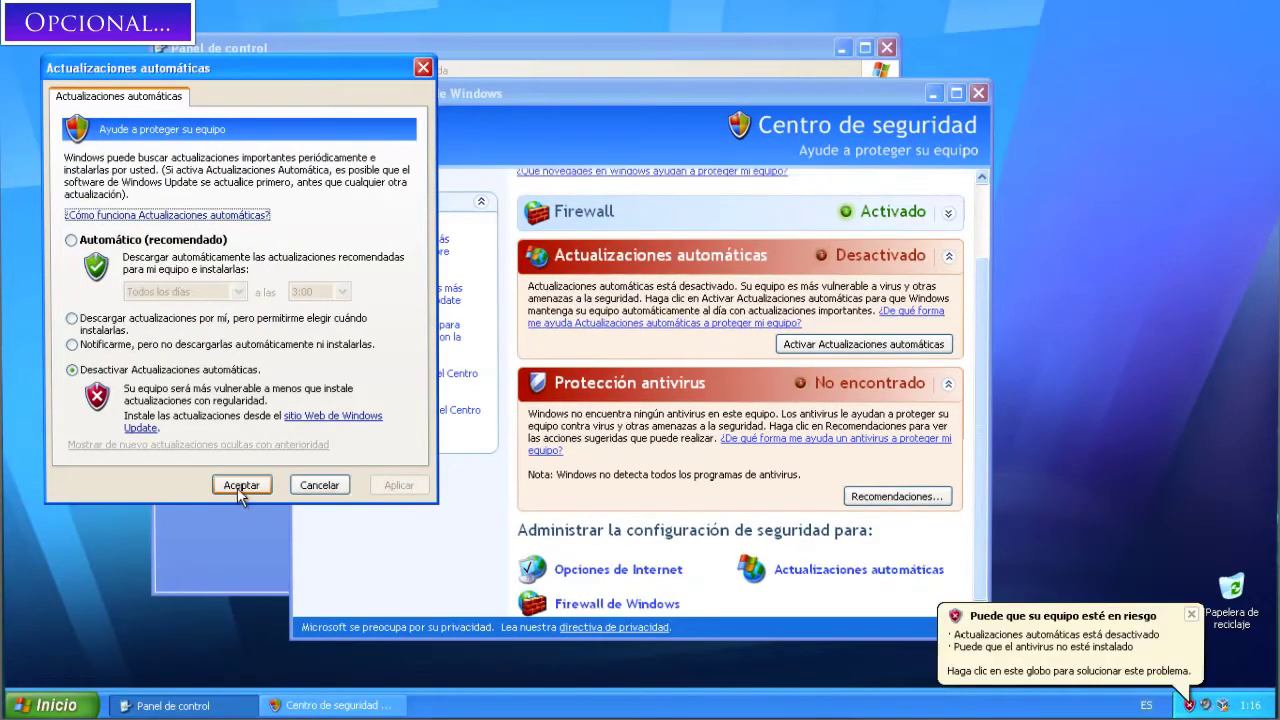
left_click(241, 485)
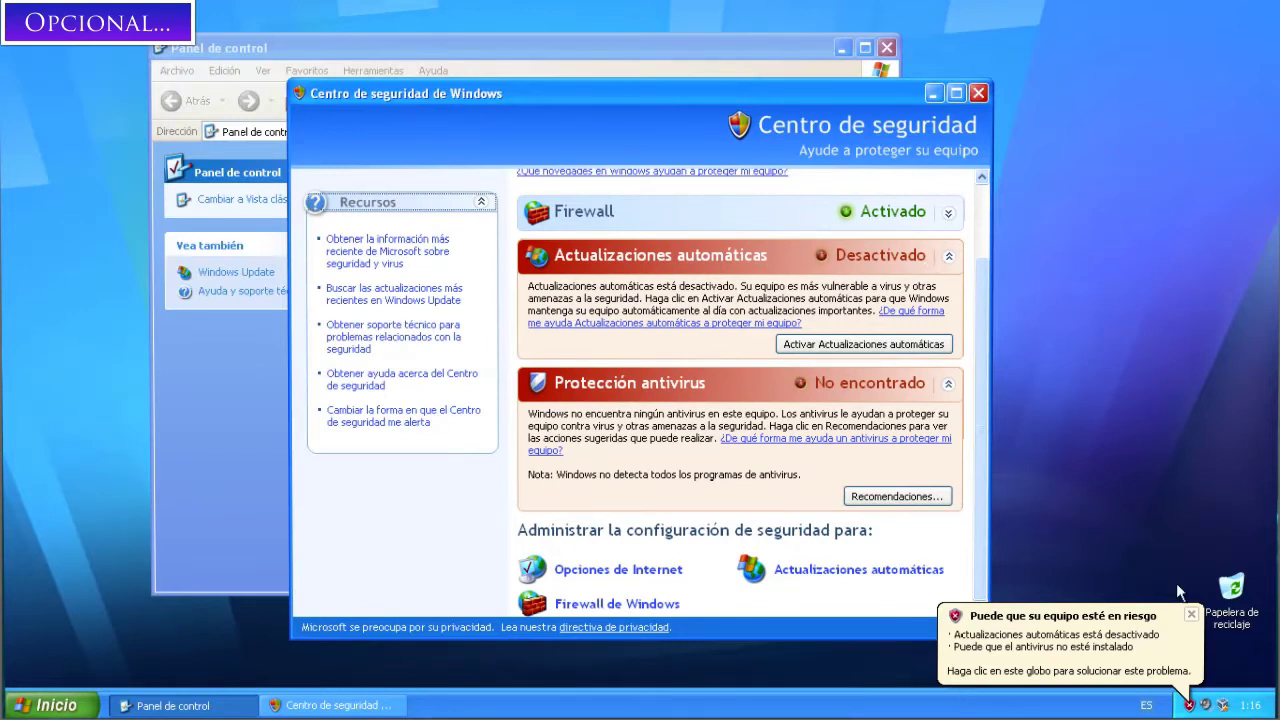
Dismiss the security risk notification and close the Security Center and Control Panel windows
left_click(1191, 614)
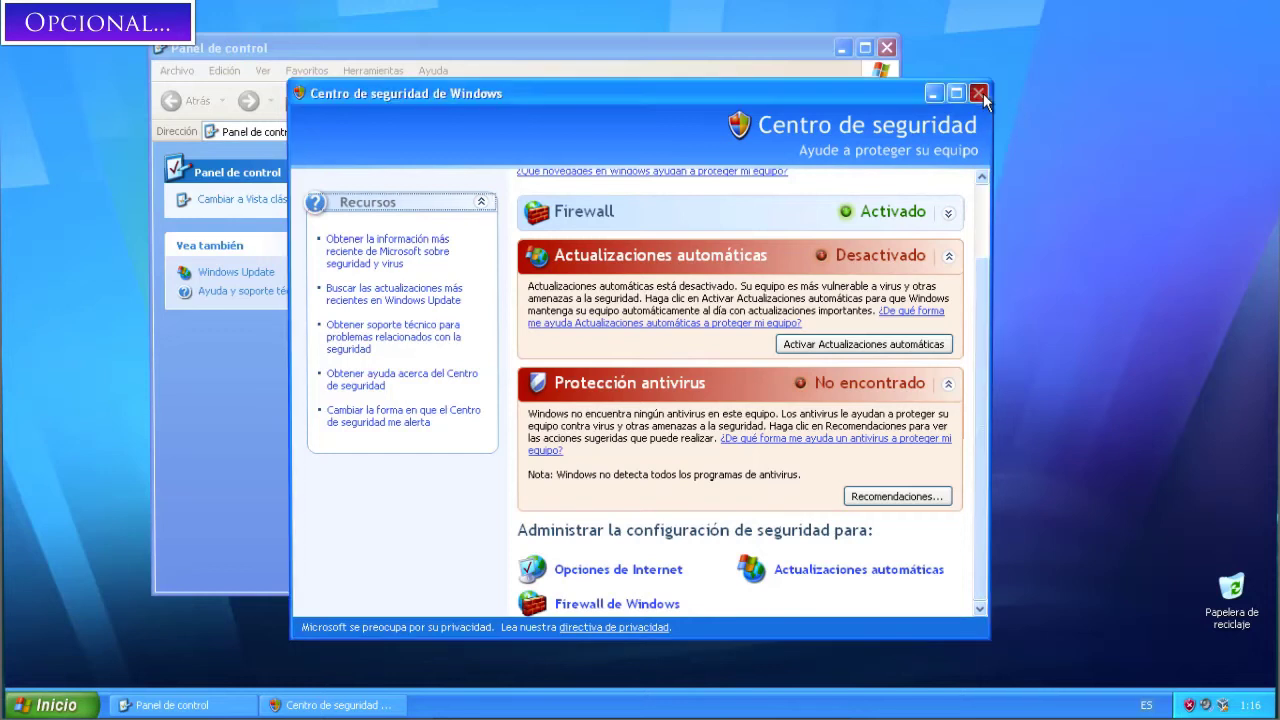
left_click(979, 93)
left_click(886, 47)
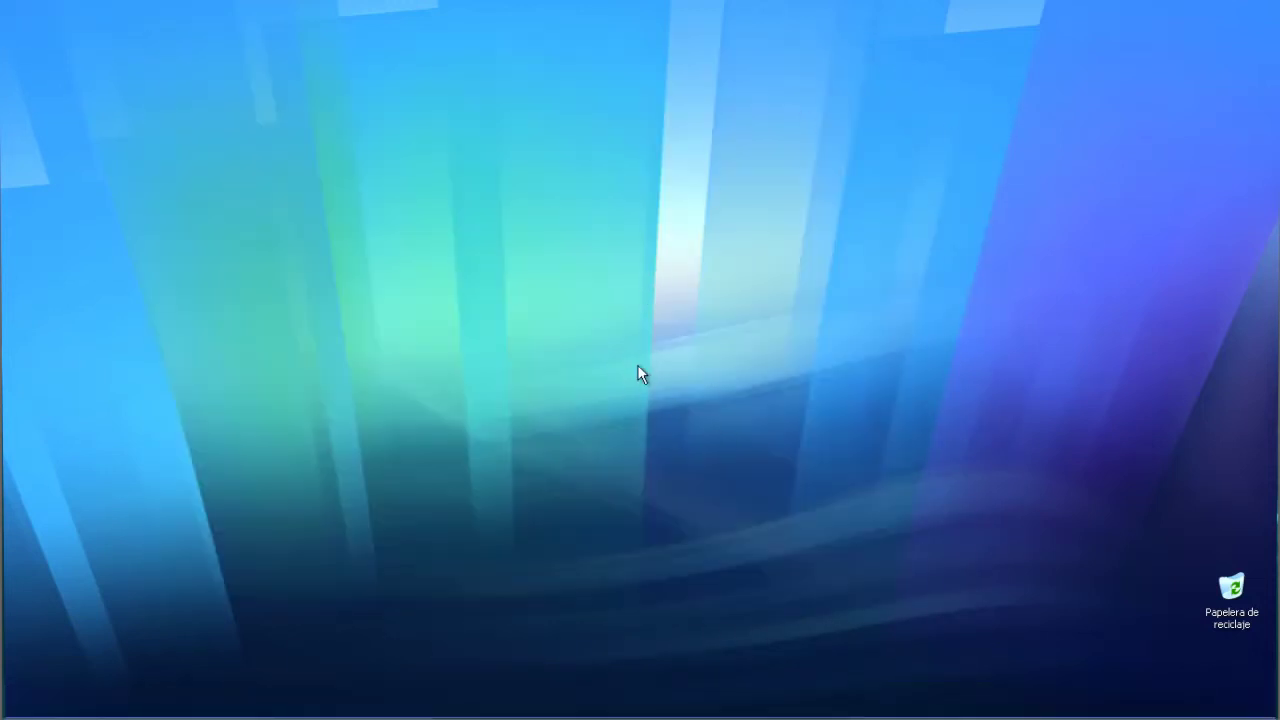
Take the virtual machine out of full-screen mode and load the disc image "Piratas, tu gran desafio" into its virtual CD/DVD drive
key("ctrl+f")
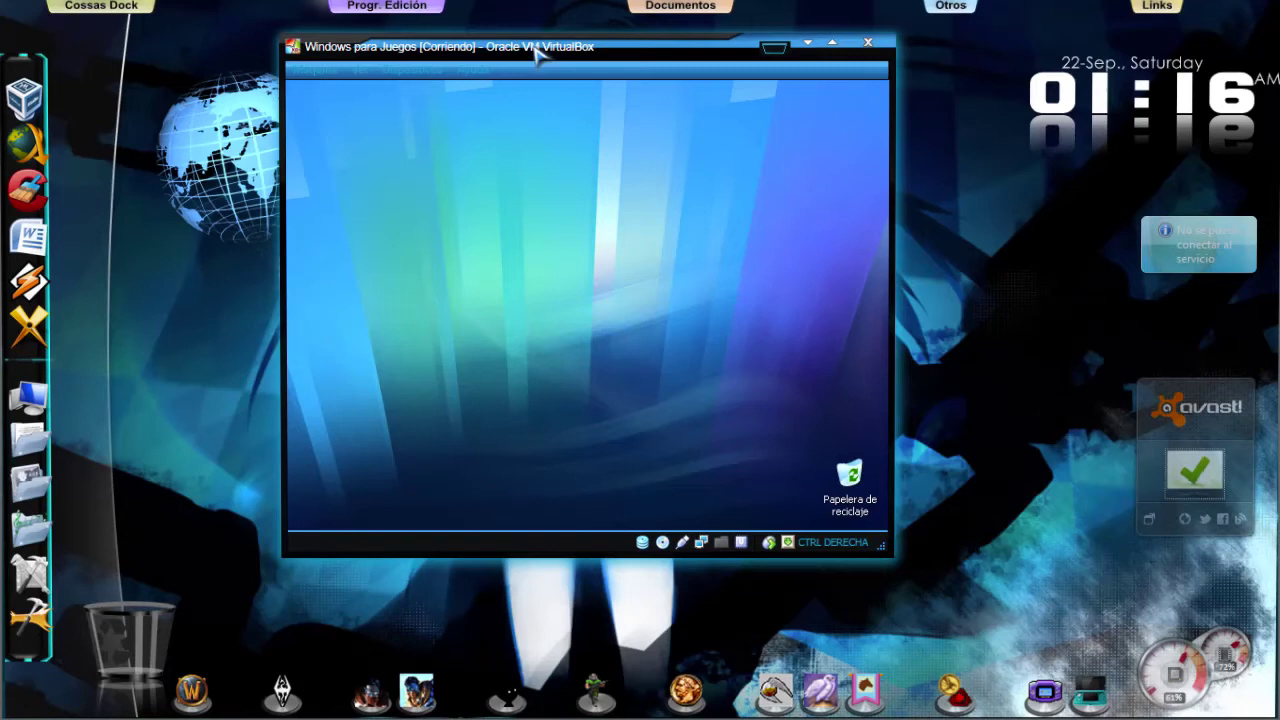
left_click_drag(543, 57, 633, 98)
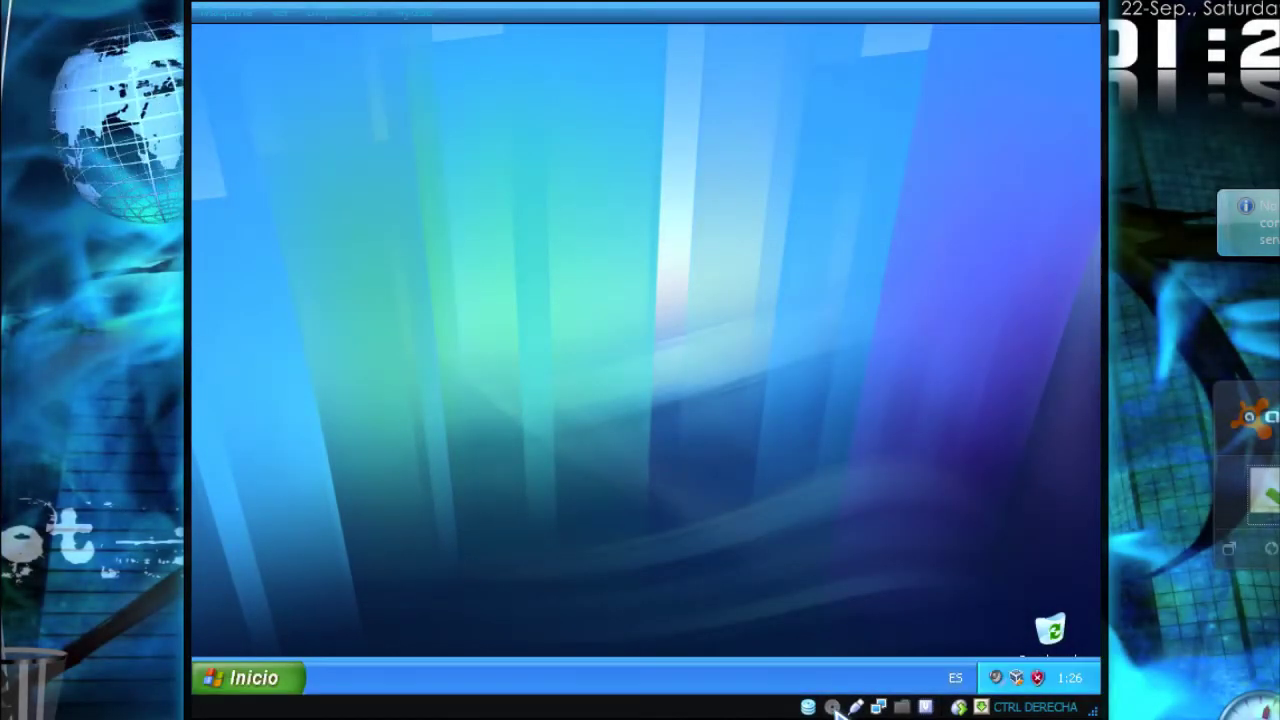
left_click(833, 707)
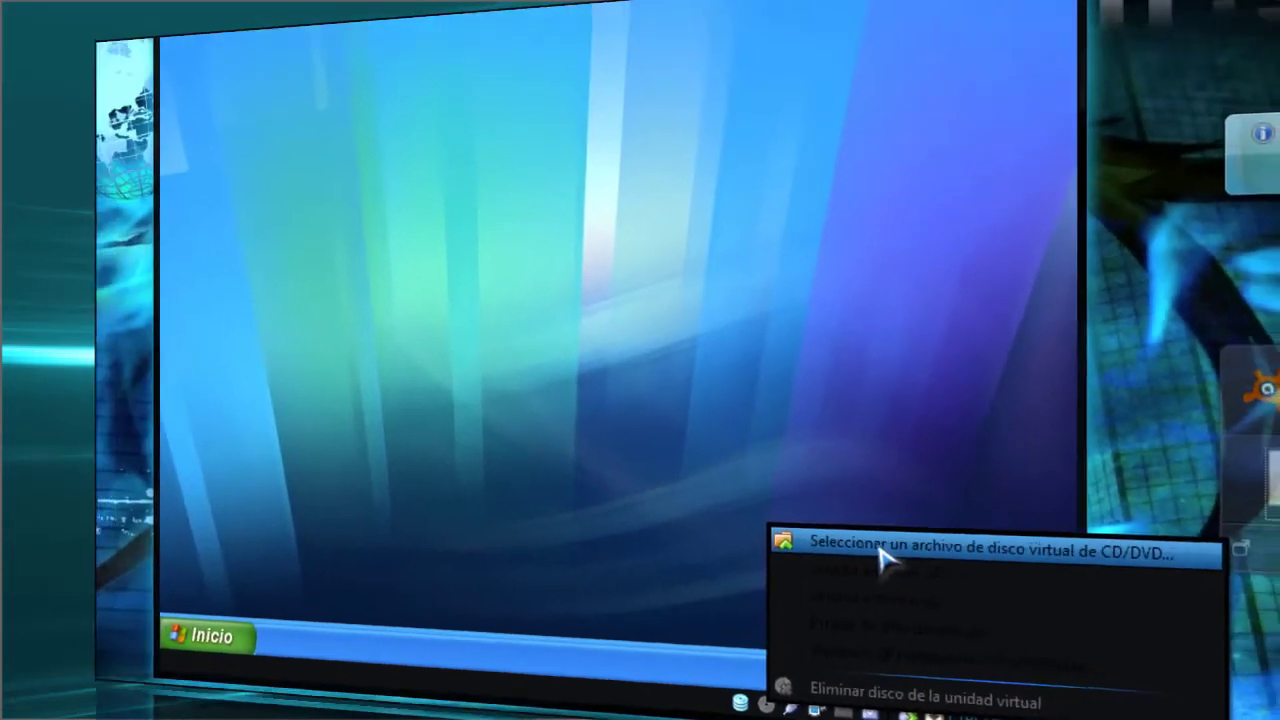
left_click(818, 462)
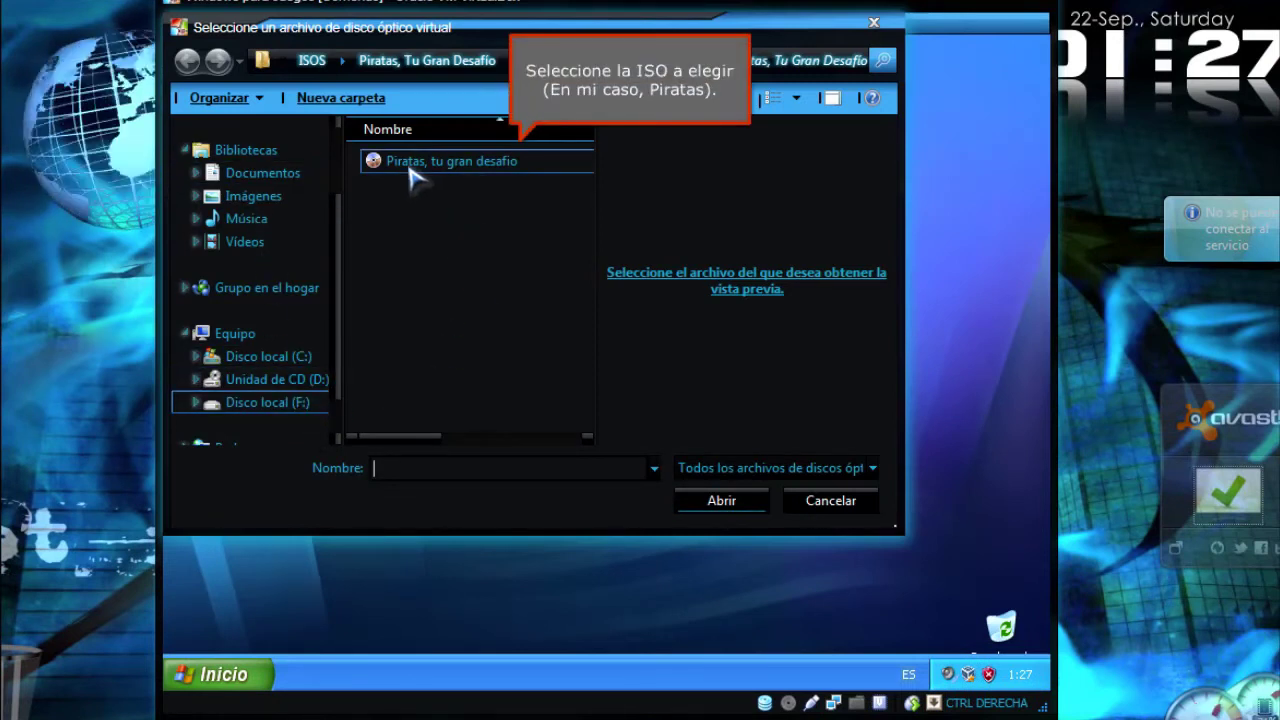
left_click(520, 170)
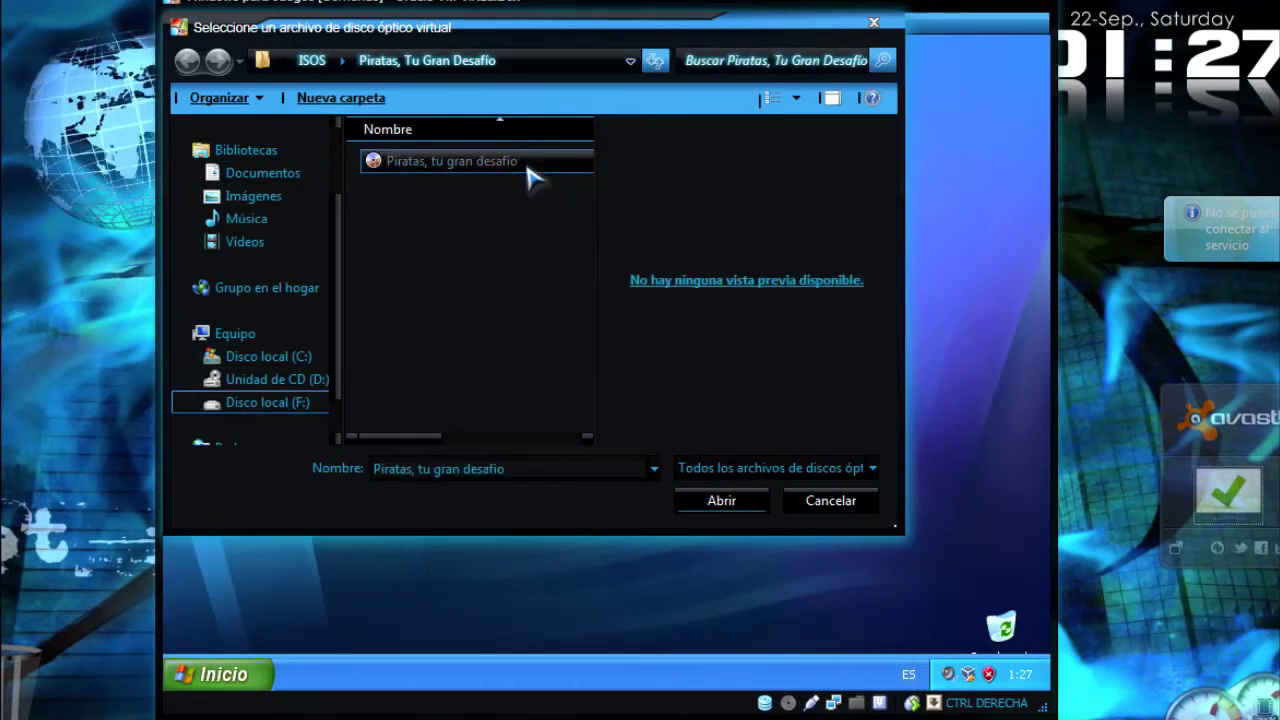
left_click(720, 502)
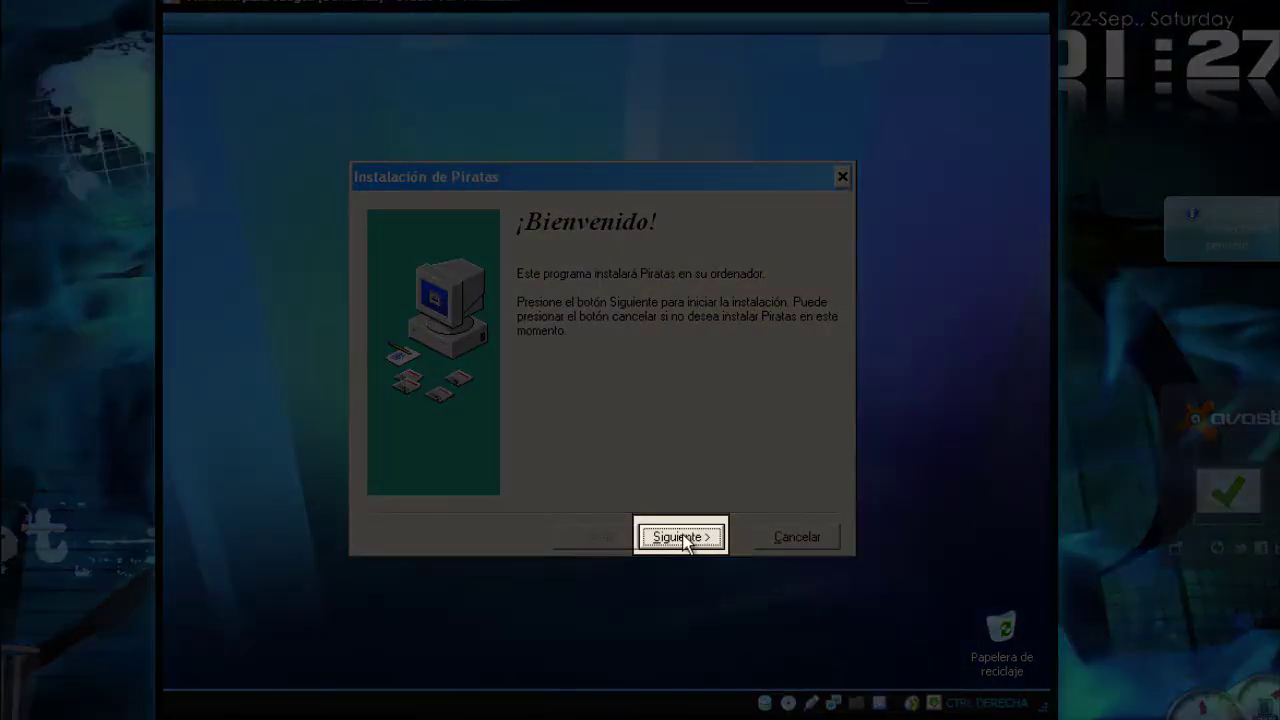
Start the Piratas installation and choose "Instalación Personalizada" as the installation type
left_click(683, 538)
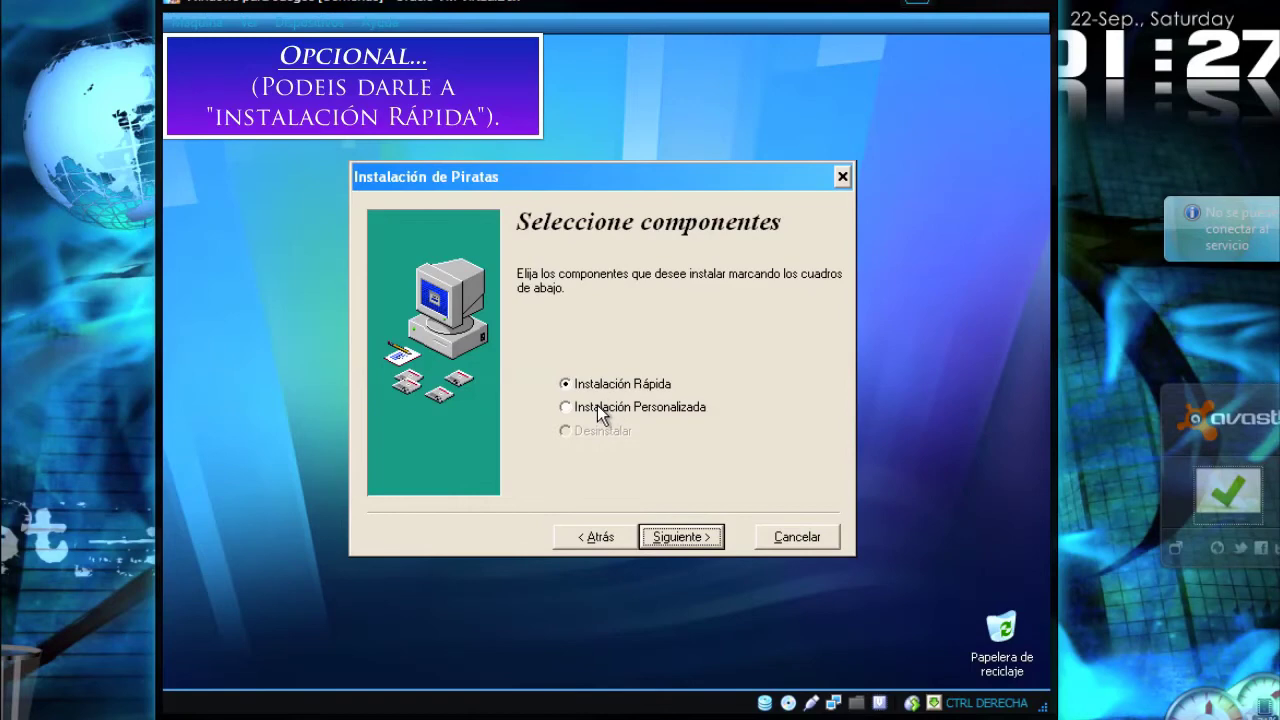
left_click(597, 410)
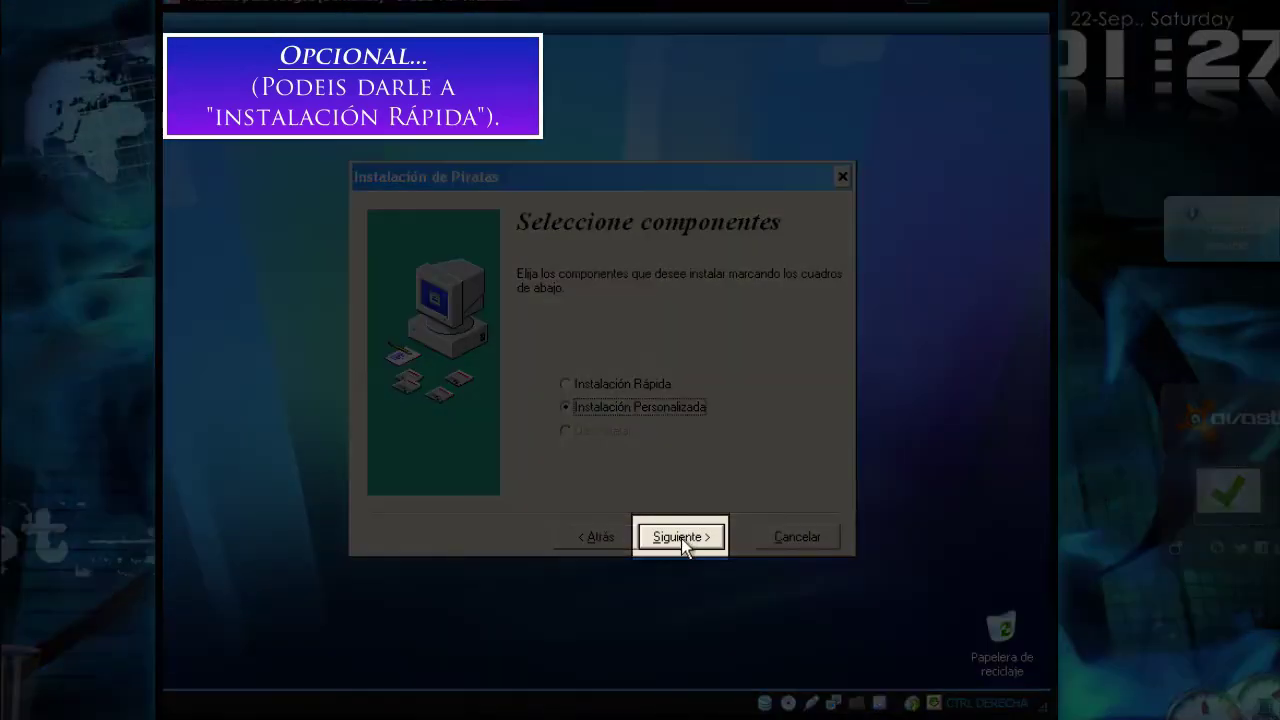
left_click(683, 538)
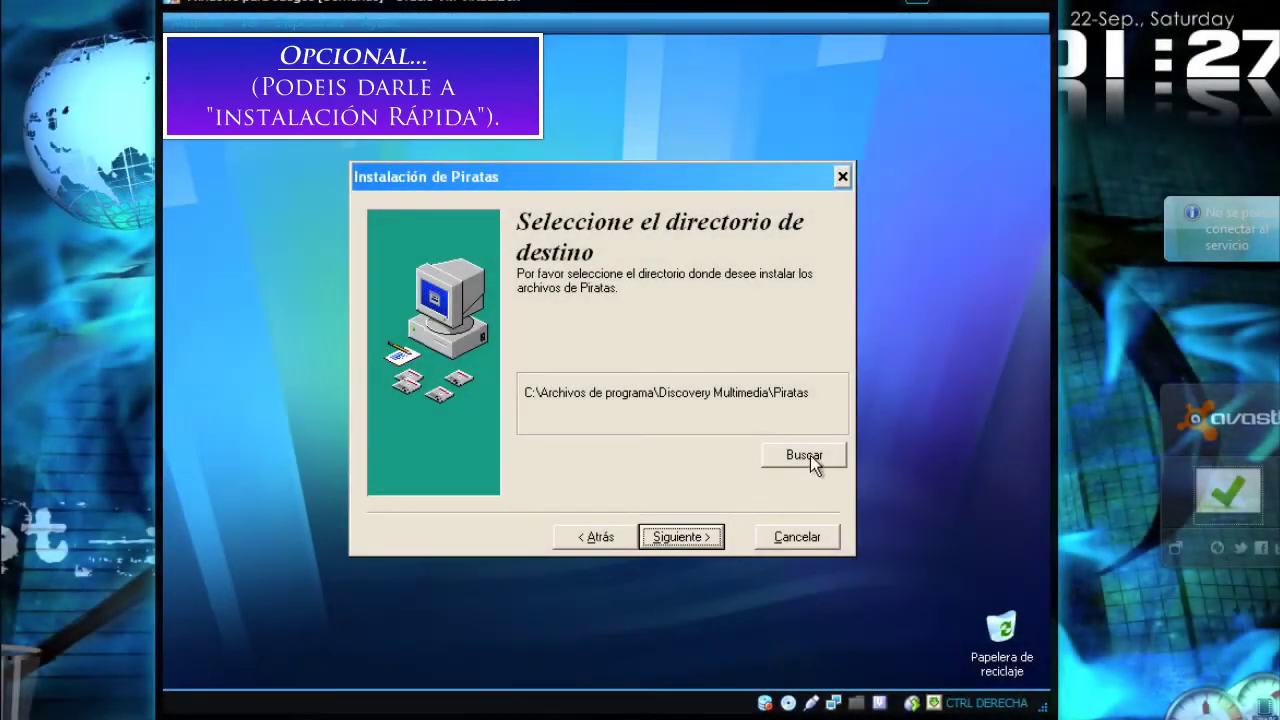
Set the Piratas destination directory to C:\JUEGOS\Piratas and continue
left_click(810, 456)
left_click(424, 254)
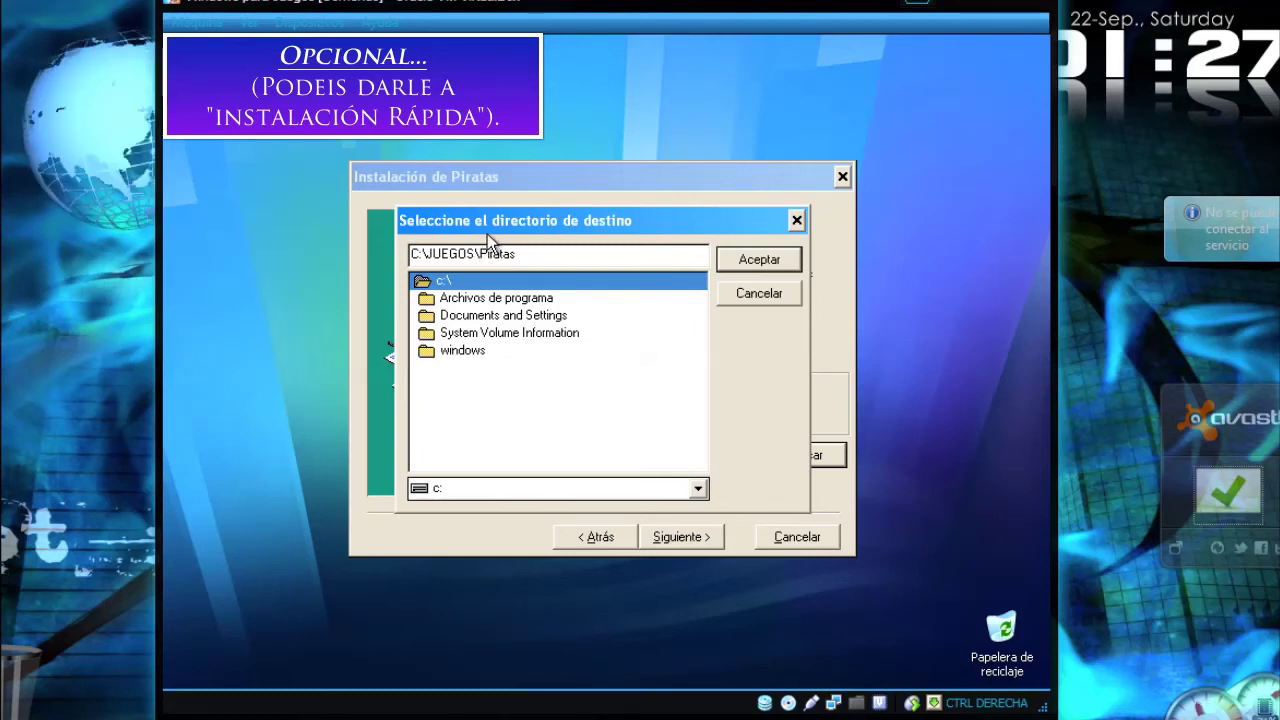
left_click(750, 262)
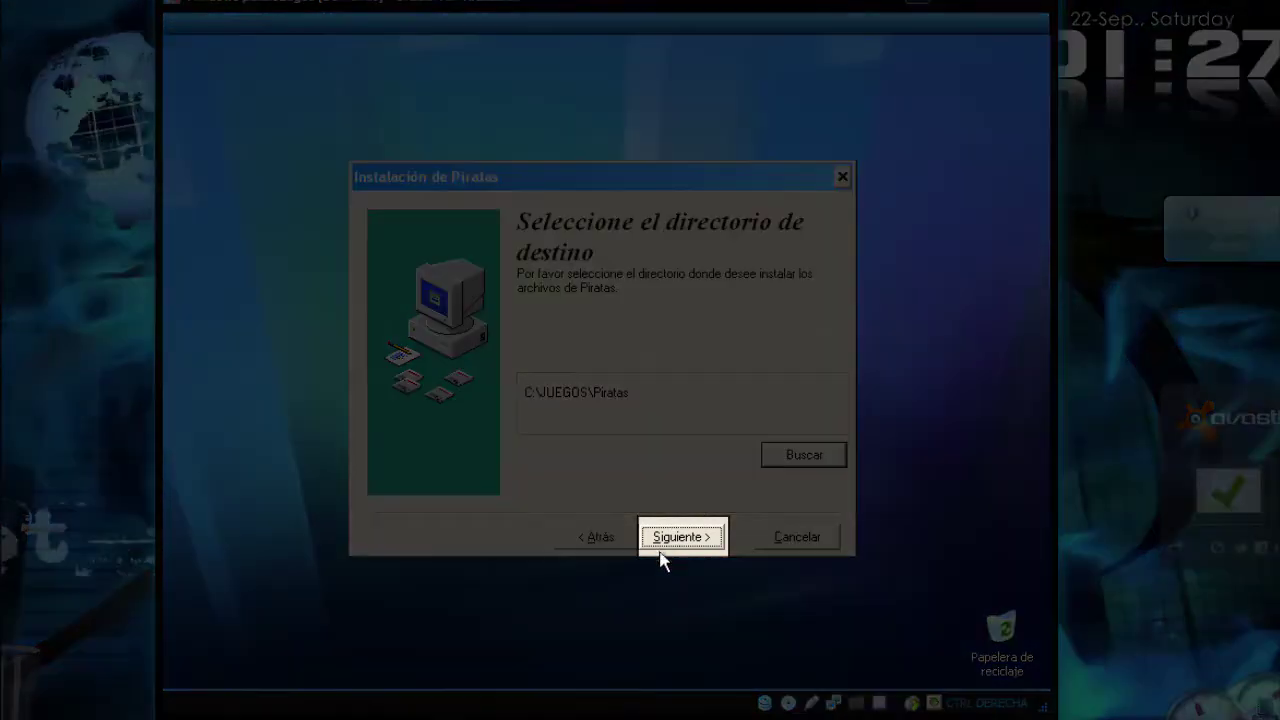
left_click(680, 537)
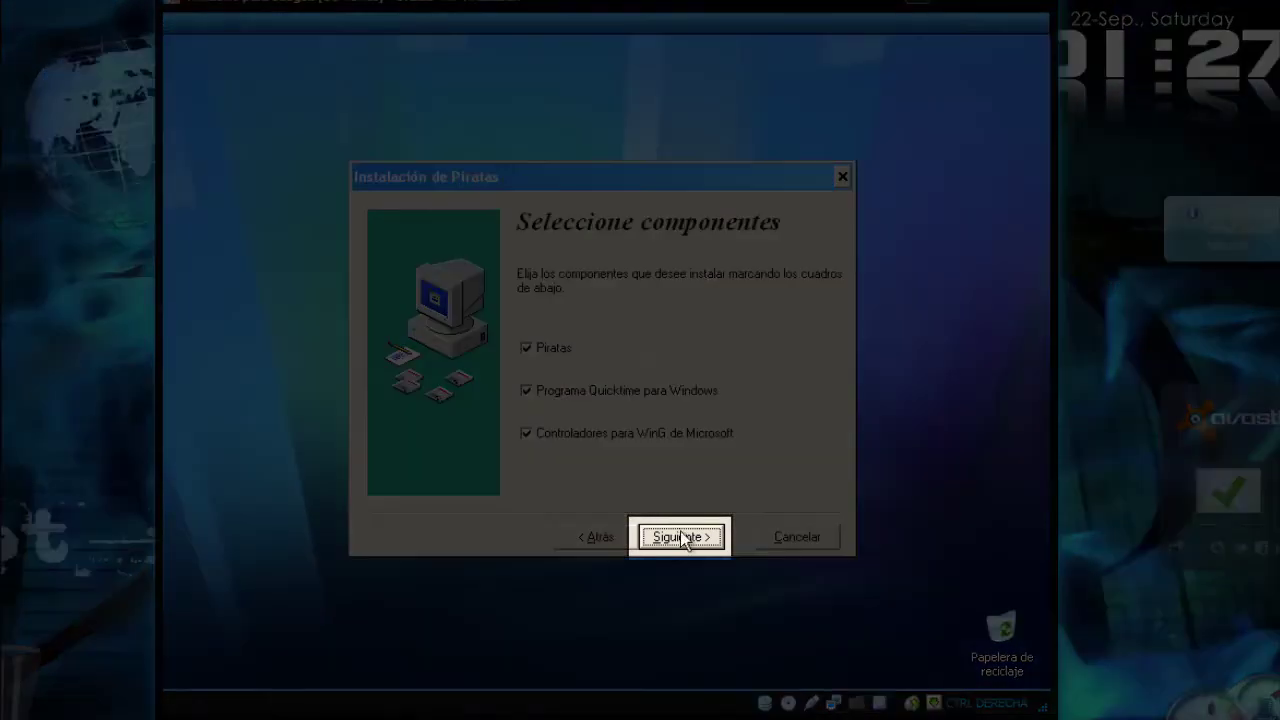
Accept all three Piratas components and the program group "Discovery Multimedia", and start copying the files
left_click(682, 538)
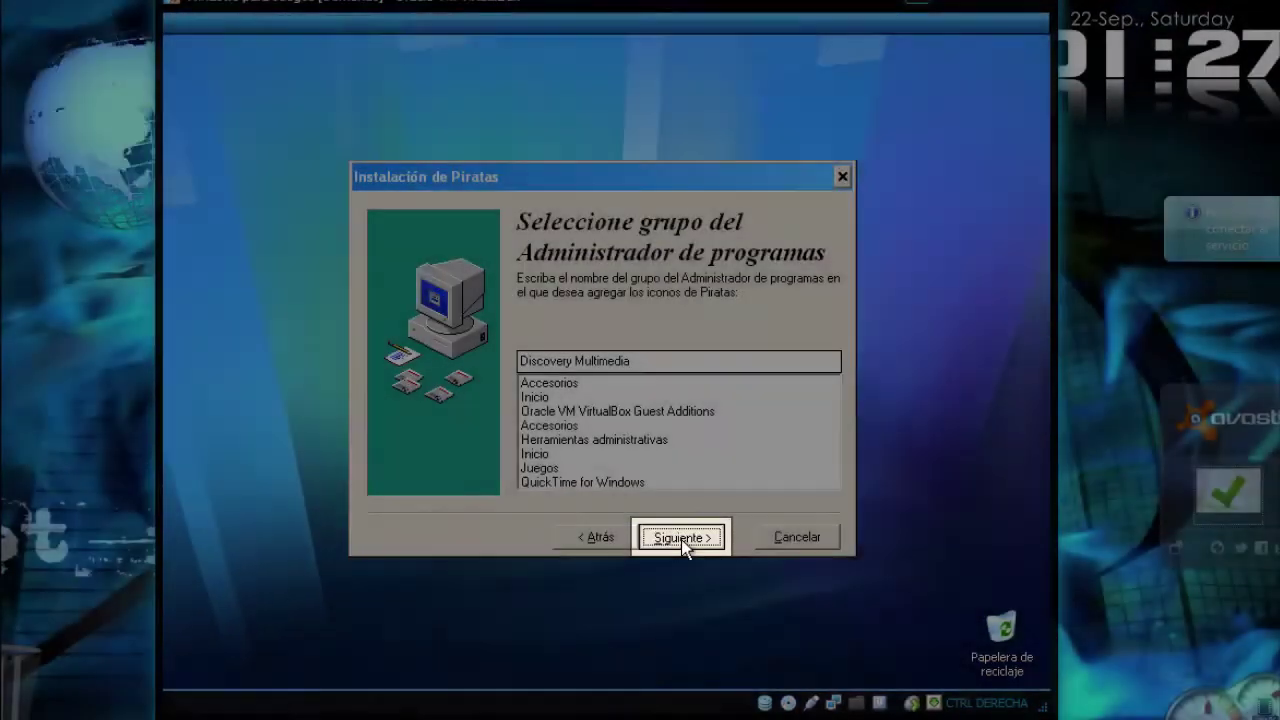
left_click(681, 539)
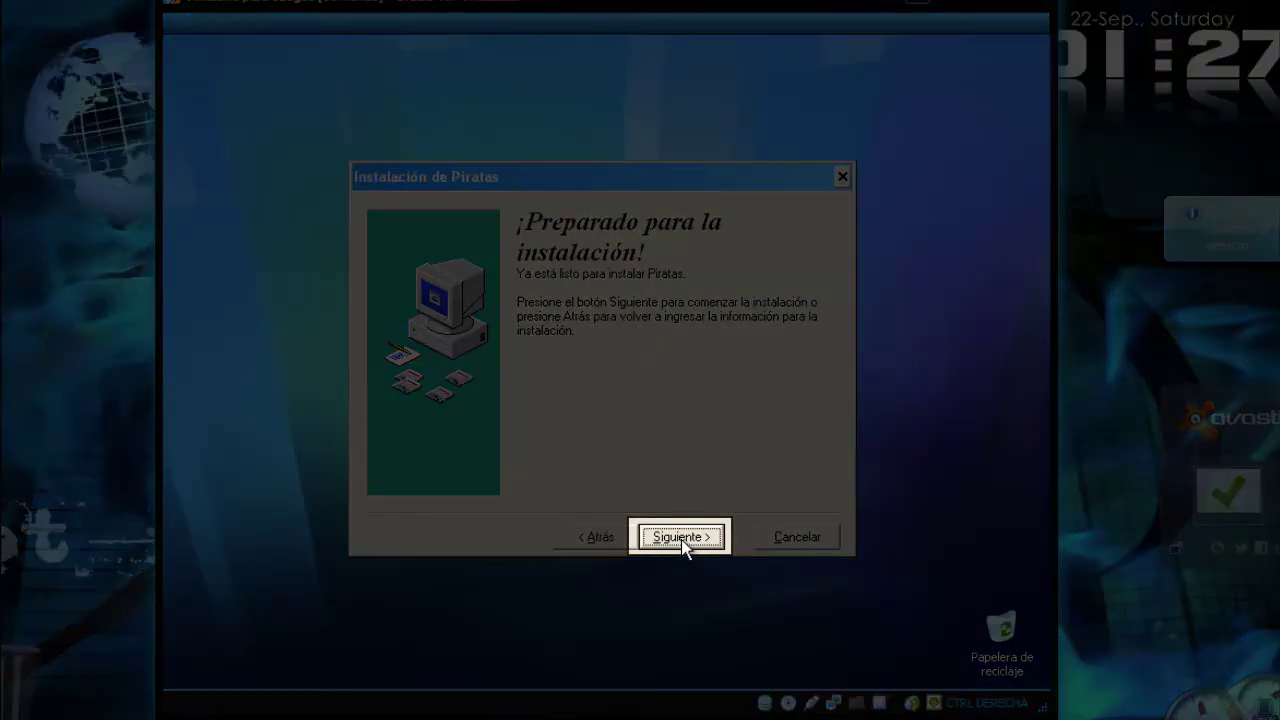
left_click(681, 539)
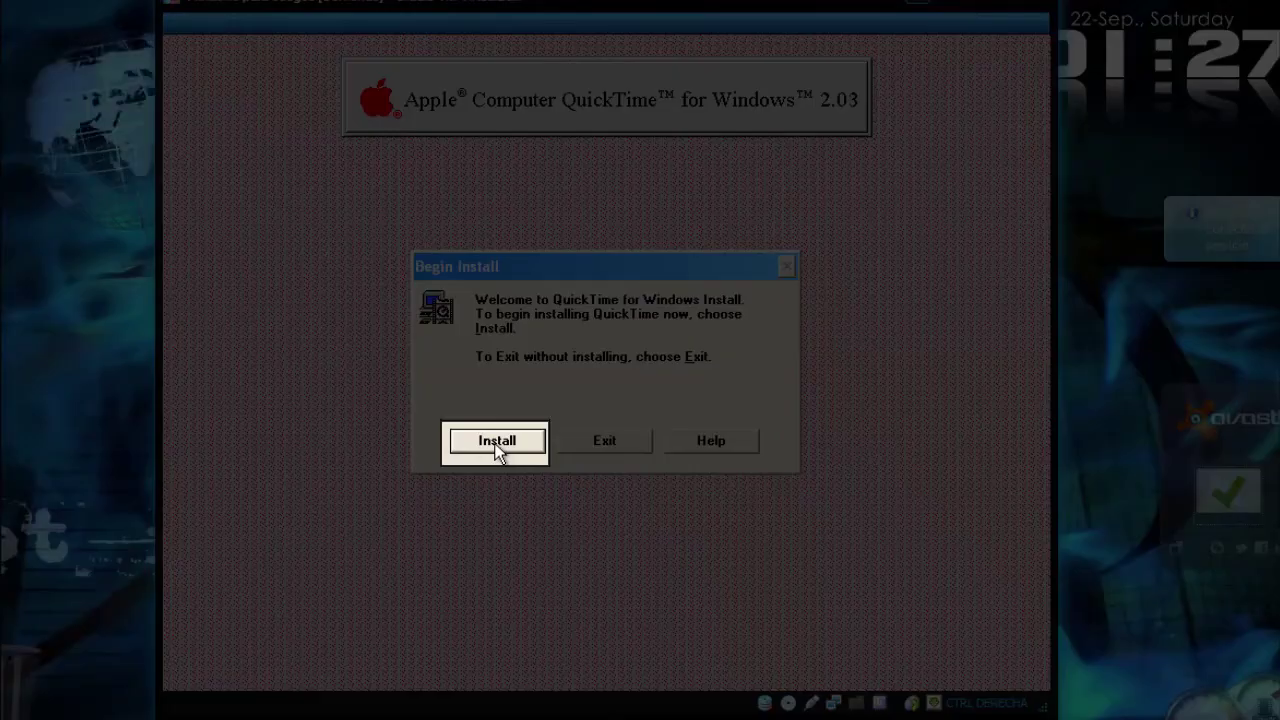
Install the bundled QuickTime for Windows 2.03 into the Windows directories and acknowledge its completion
left_click(497, 446)
left_click(487, 440)
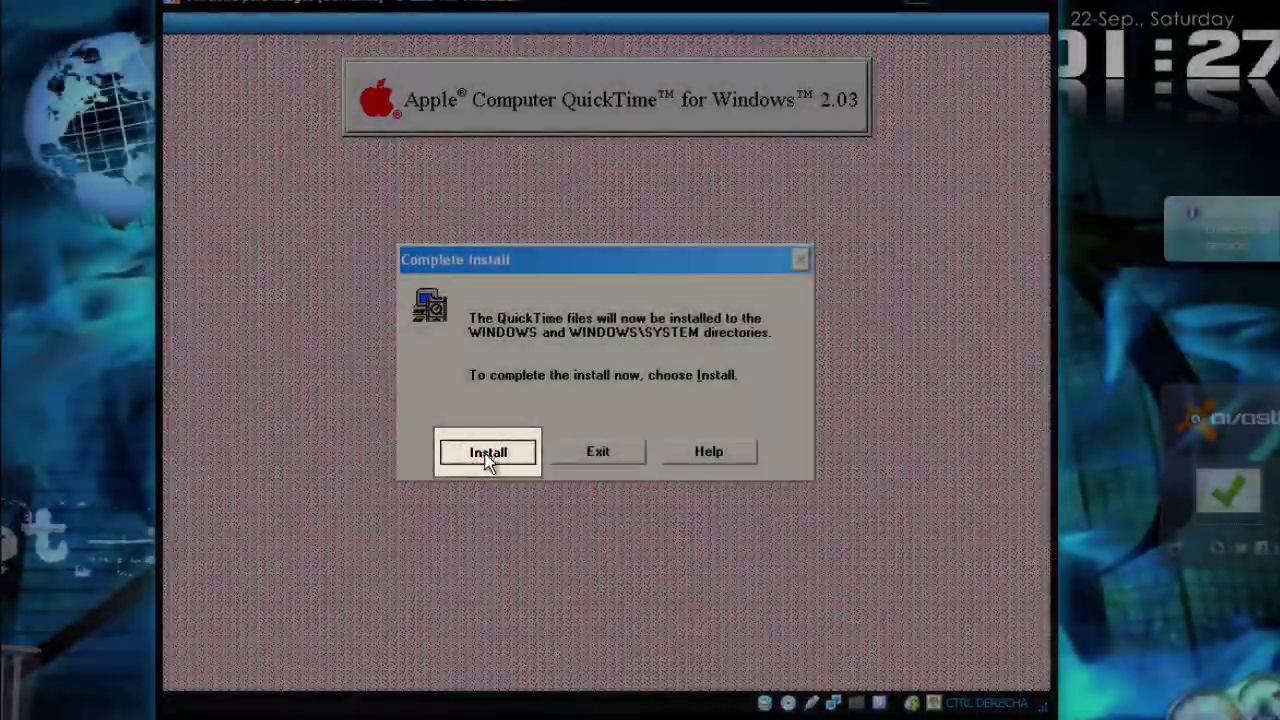
left_click(485, 453)
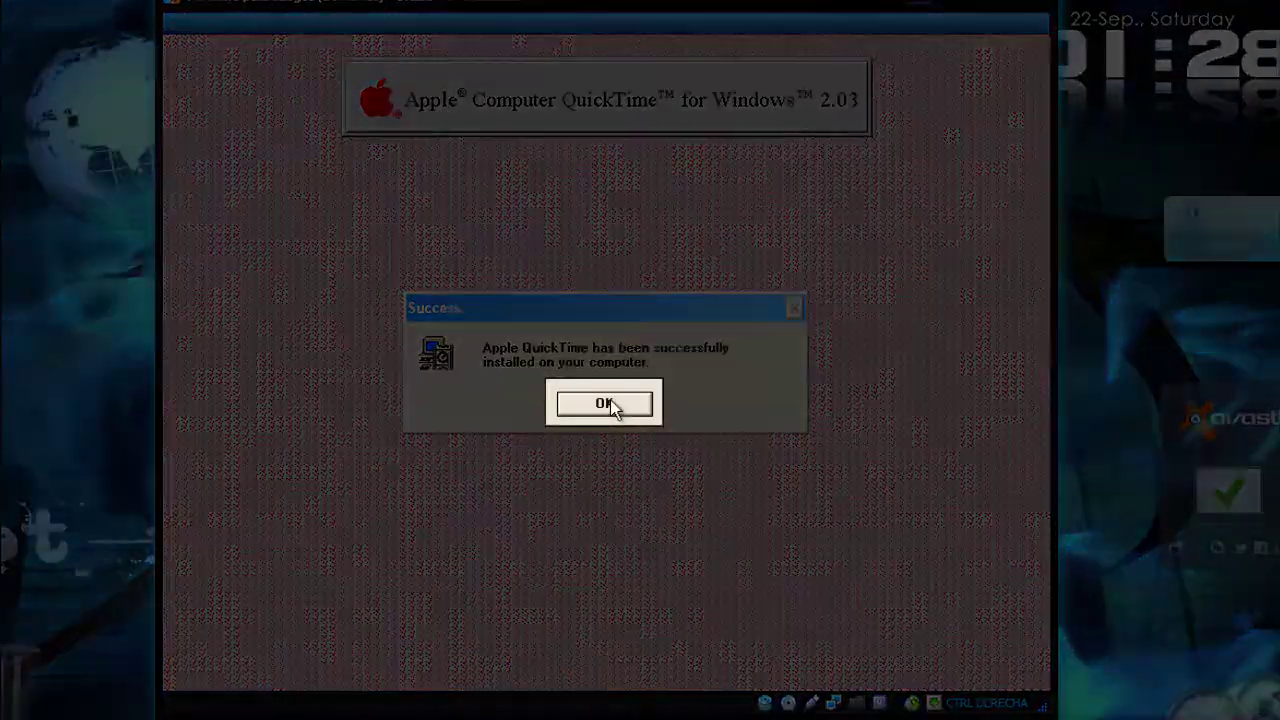
left_click(610, 404)
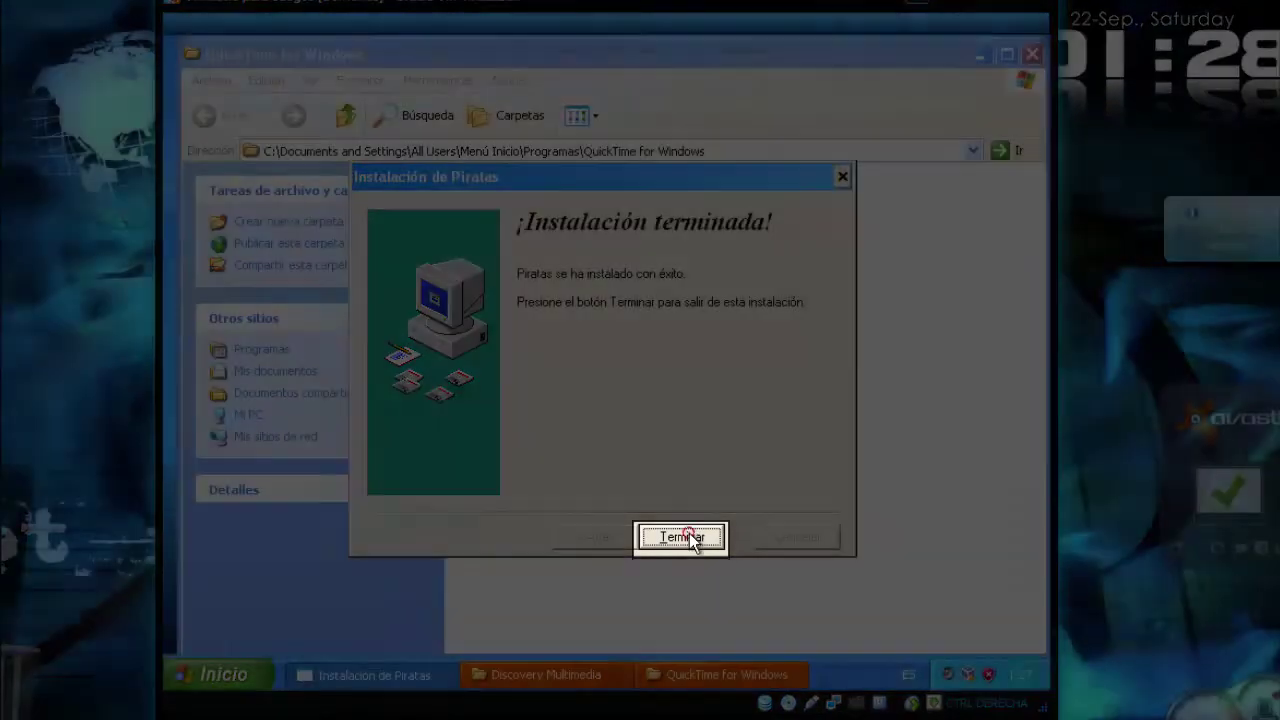
Finish the Piratas installer with a system restart, log back into the Windows account and dismiss the security notification
left_click(690, 536)
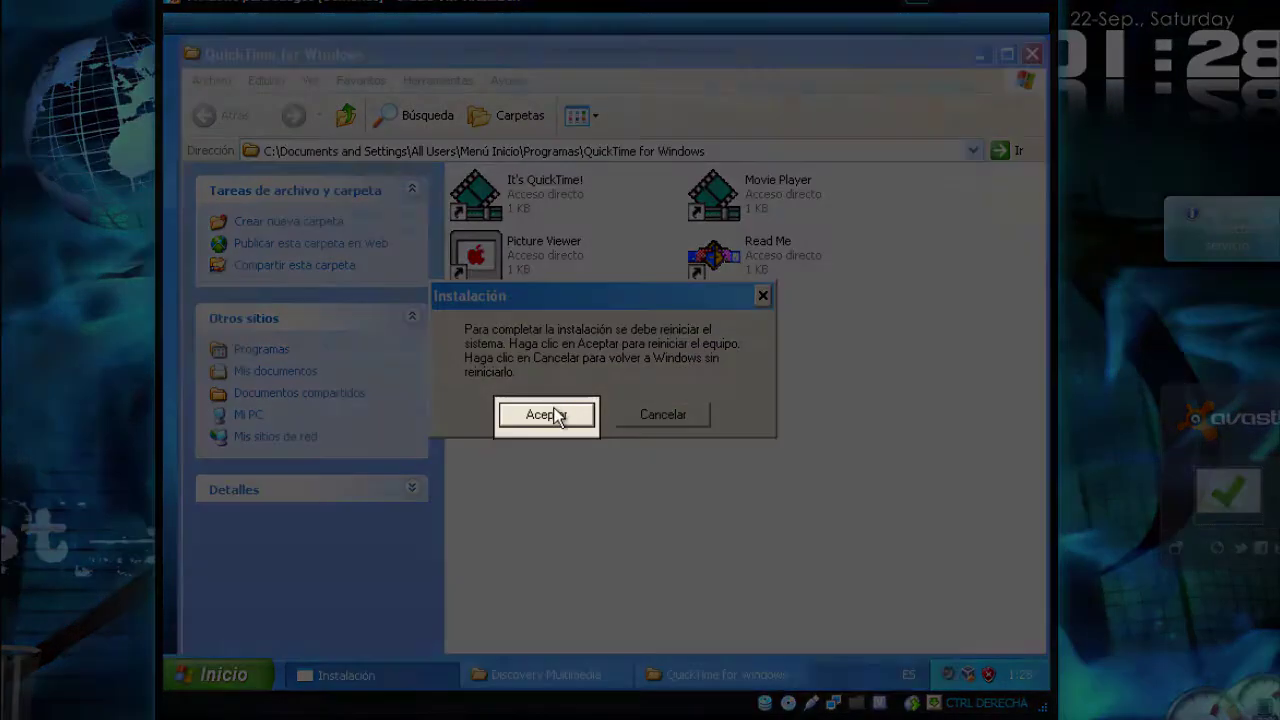
left_click(533, 419)
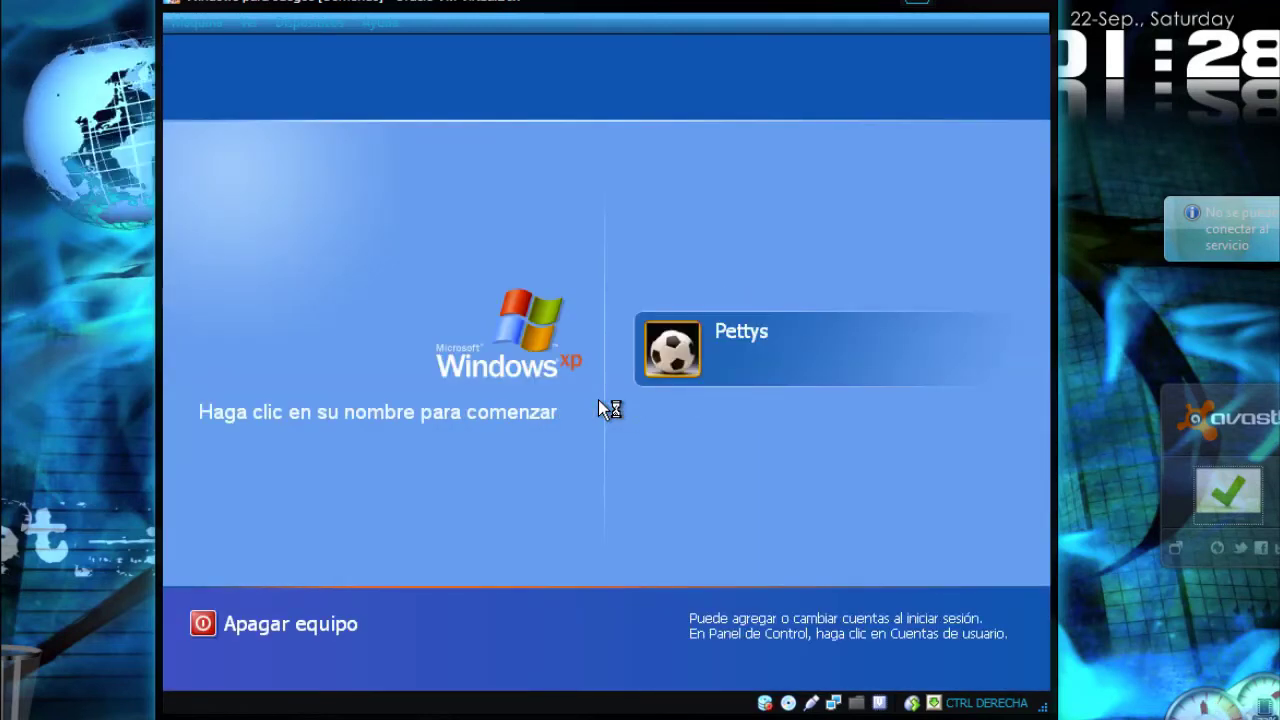
left_click(680, 357)
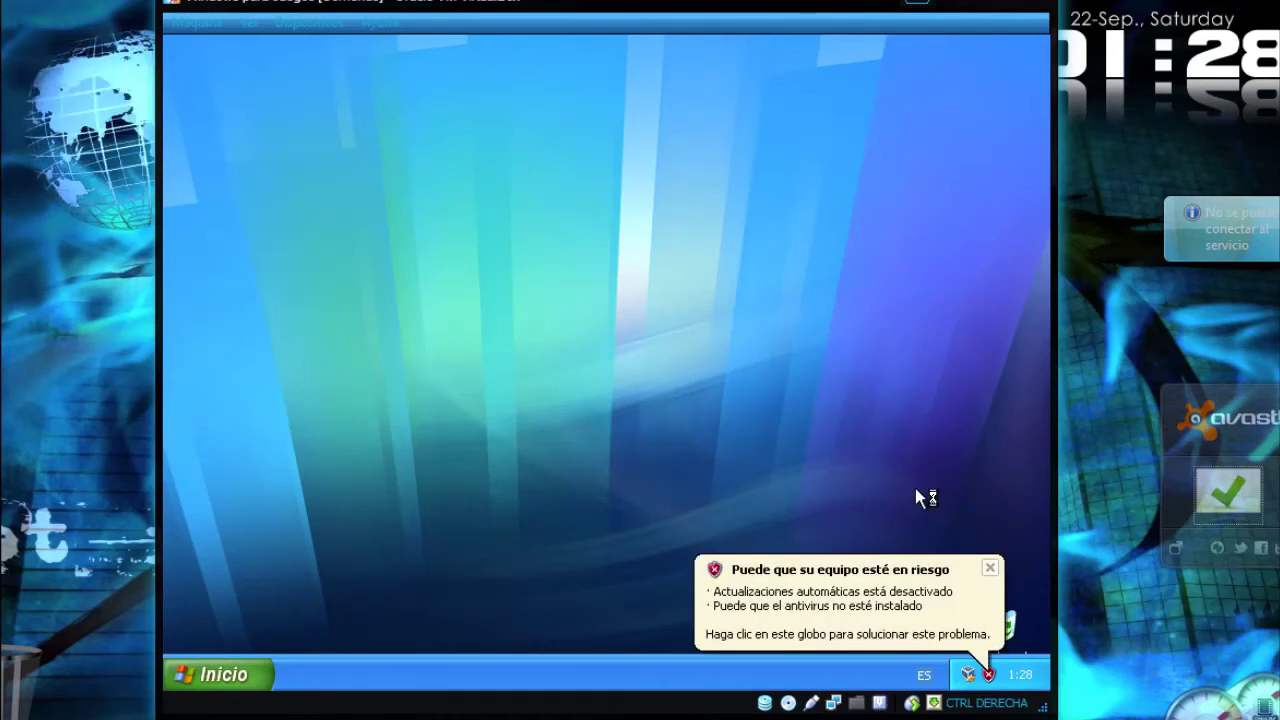
left_click(992, 568)
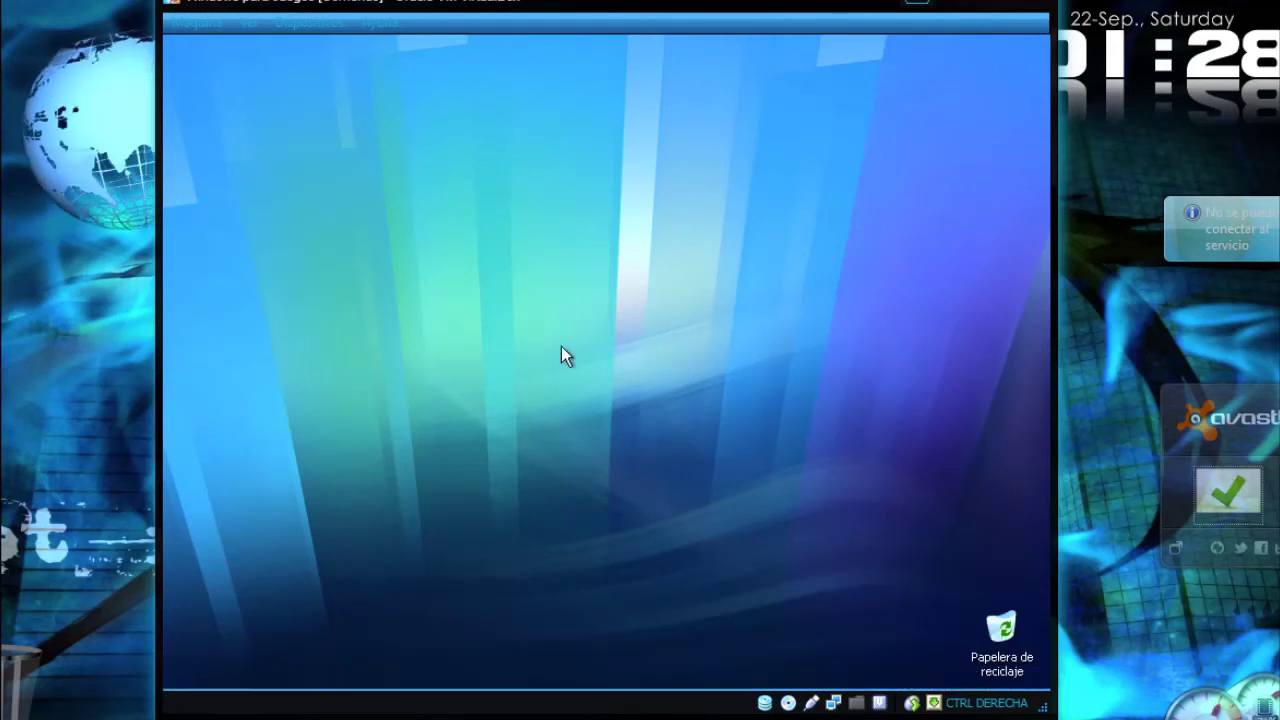
Run the Piratas disc in drive D: from Mi PC and start the game with "Jugar"
mouse_move(295, 698)
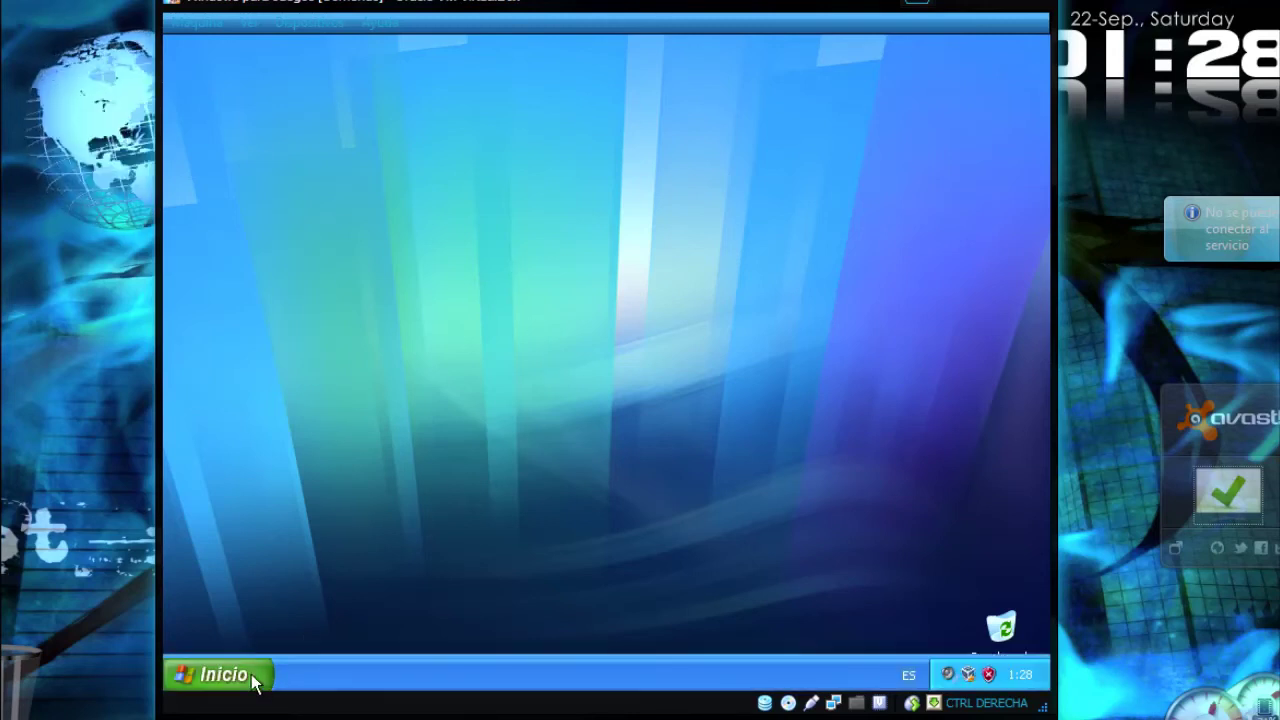
left_click(242, 679)
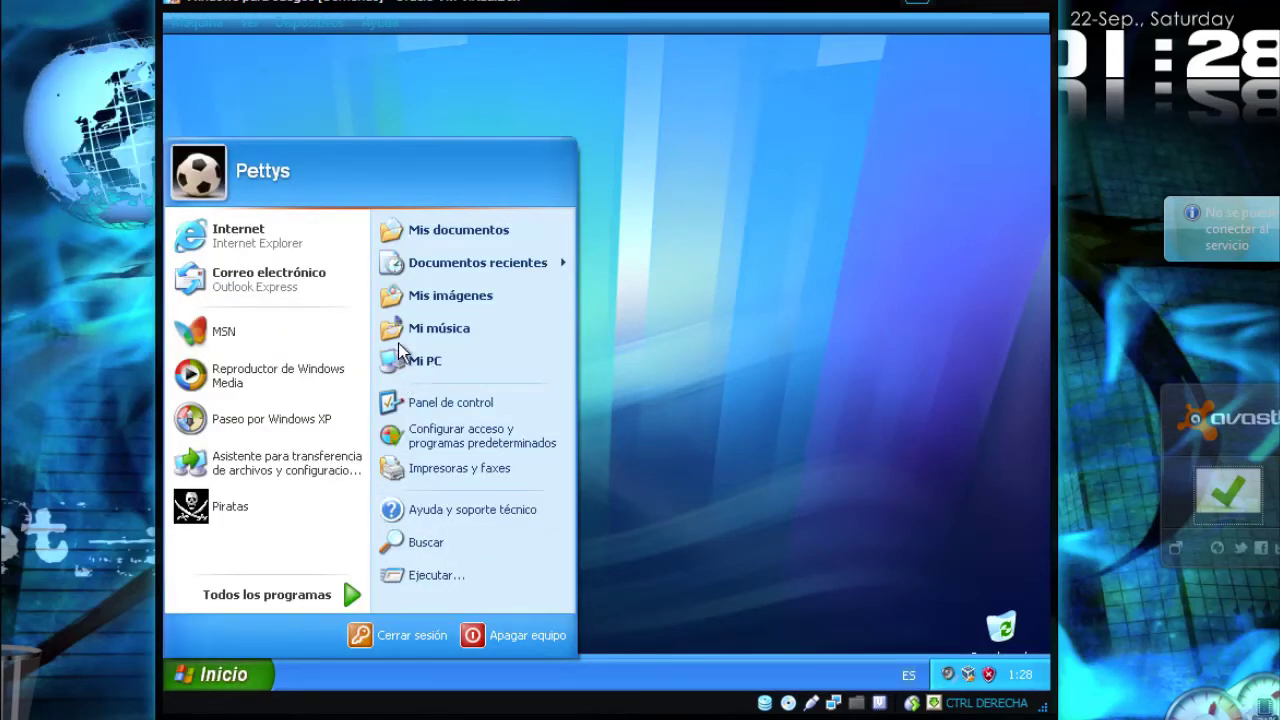
left_click(425, 365)
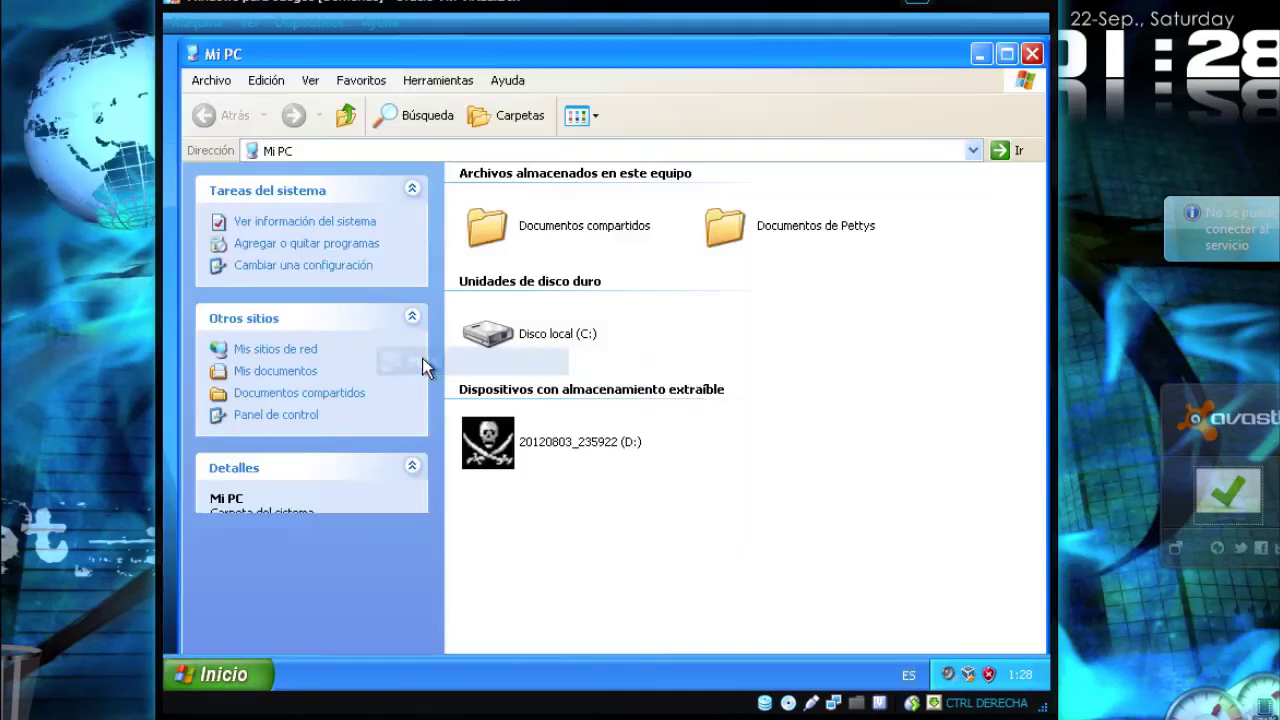
left_click(558, 442)
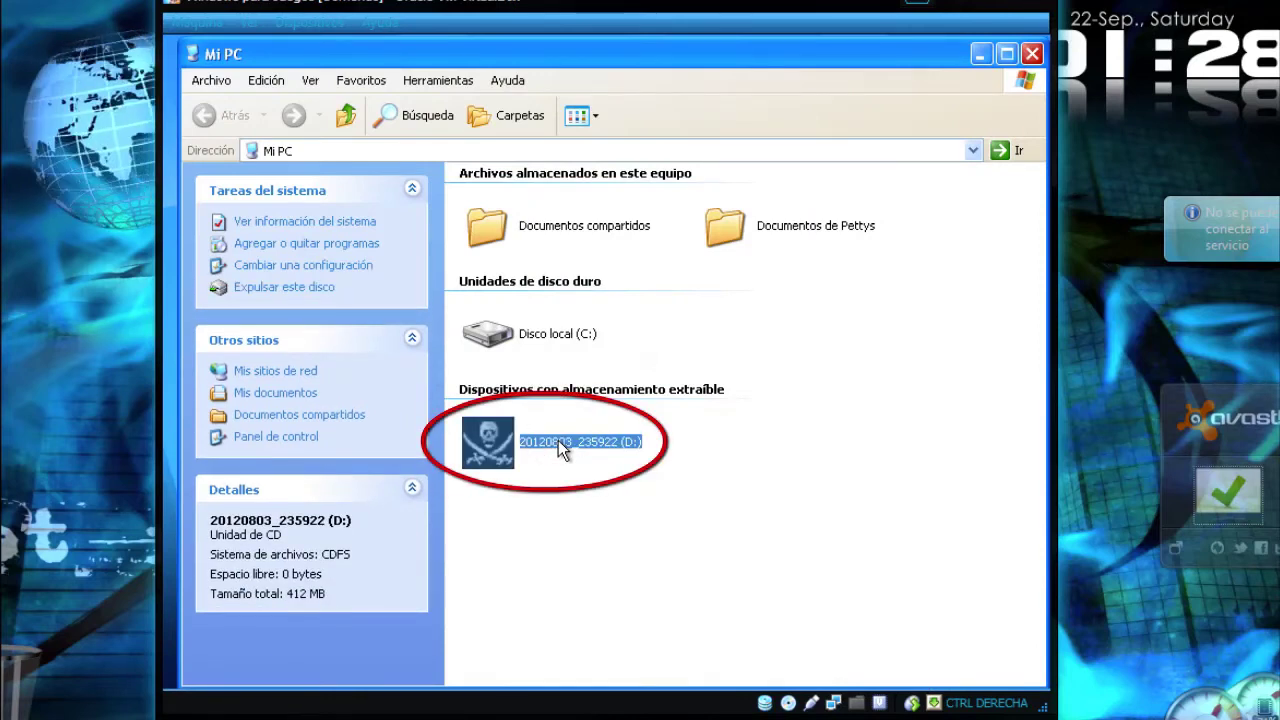
double_click(558, 440)
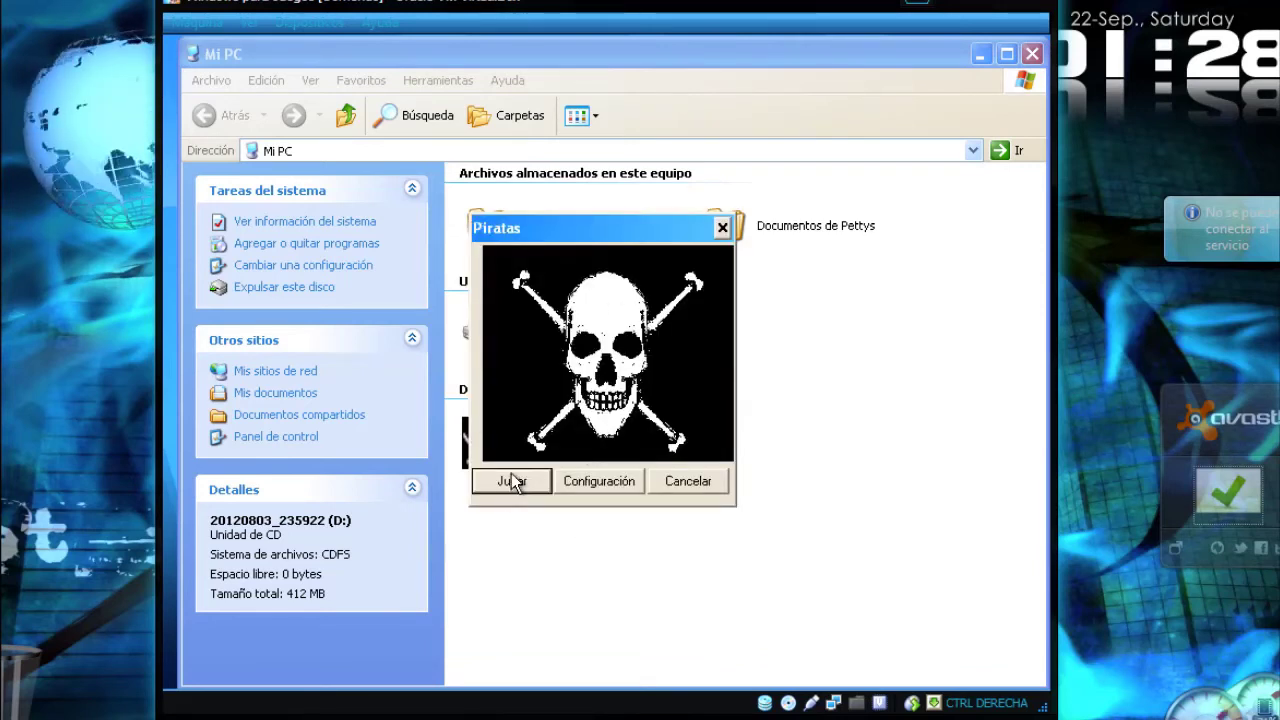
left_click(512, 481)
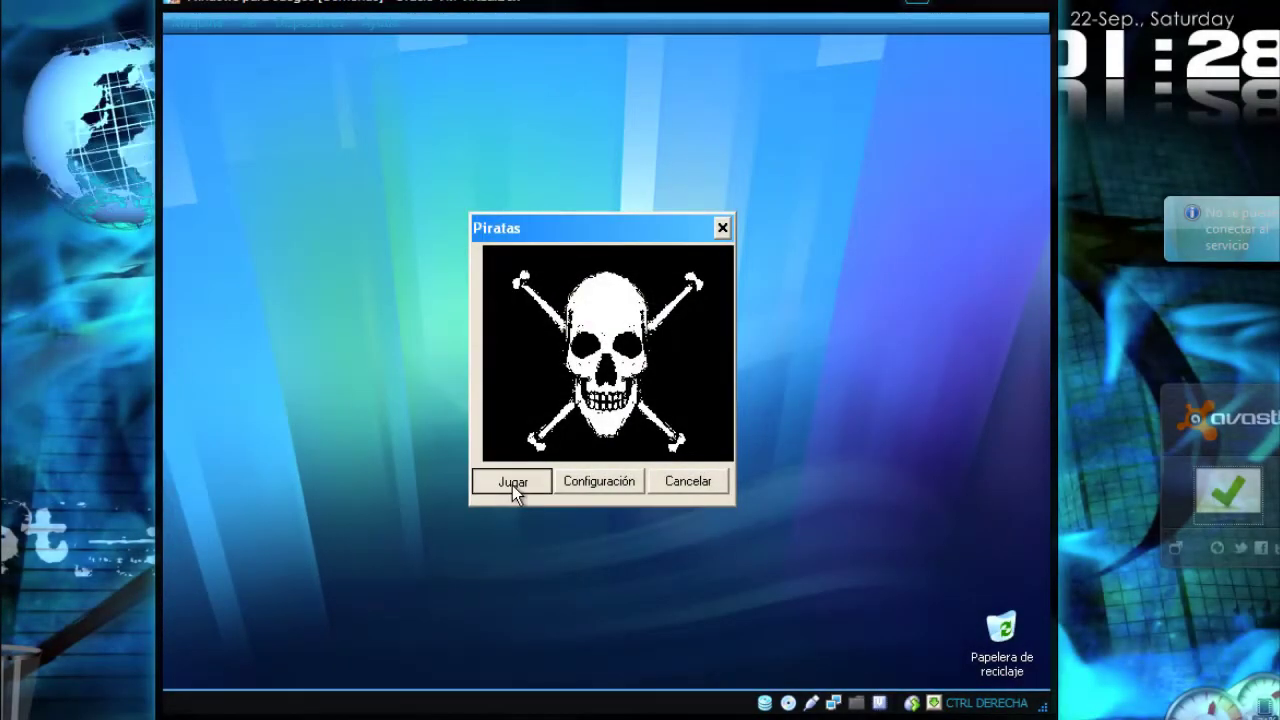
Start Piratas and begin a new adventure as a Spanish pirate Capitana at Medio difficulty, accepting the mission briefing
left_click(512, 481)
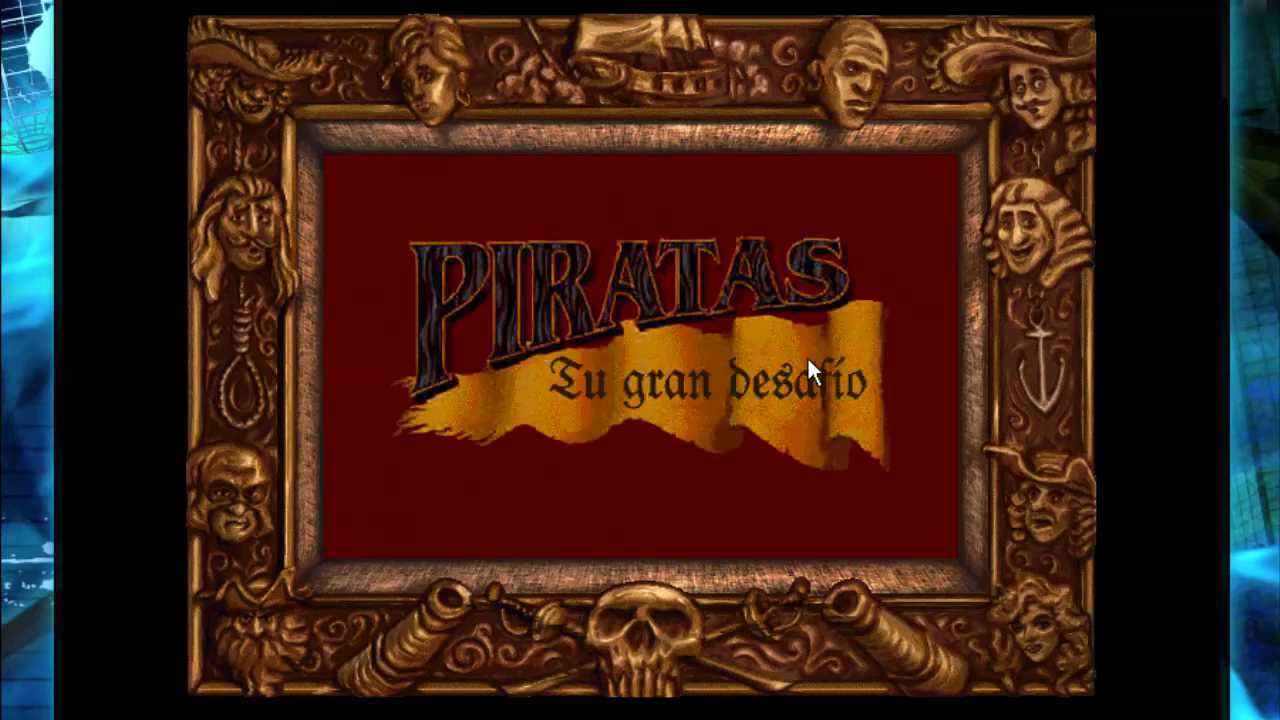
left_click(665, 397)
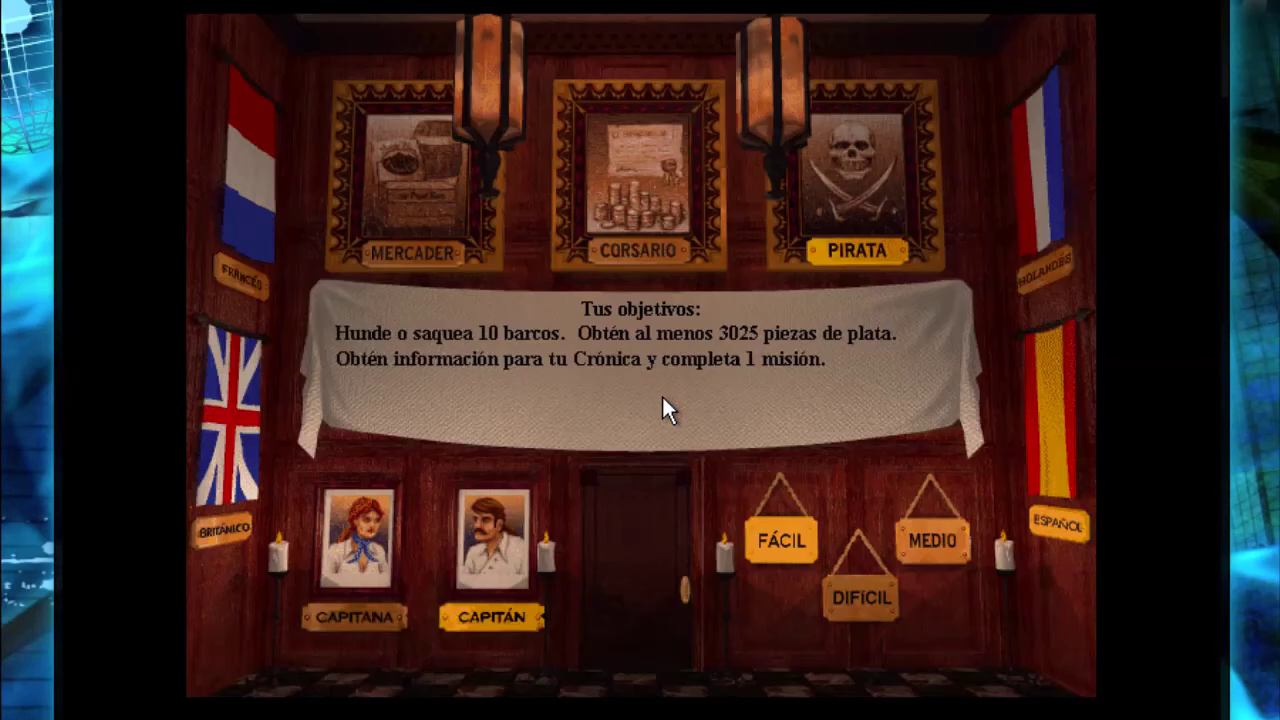
left_click(929, 547)
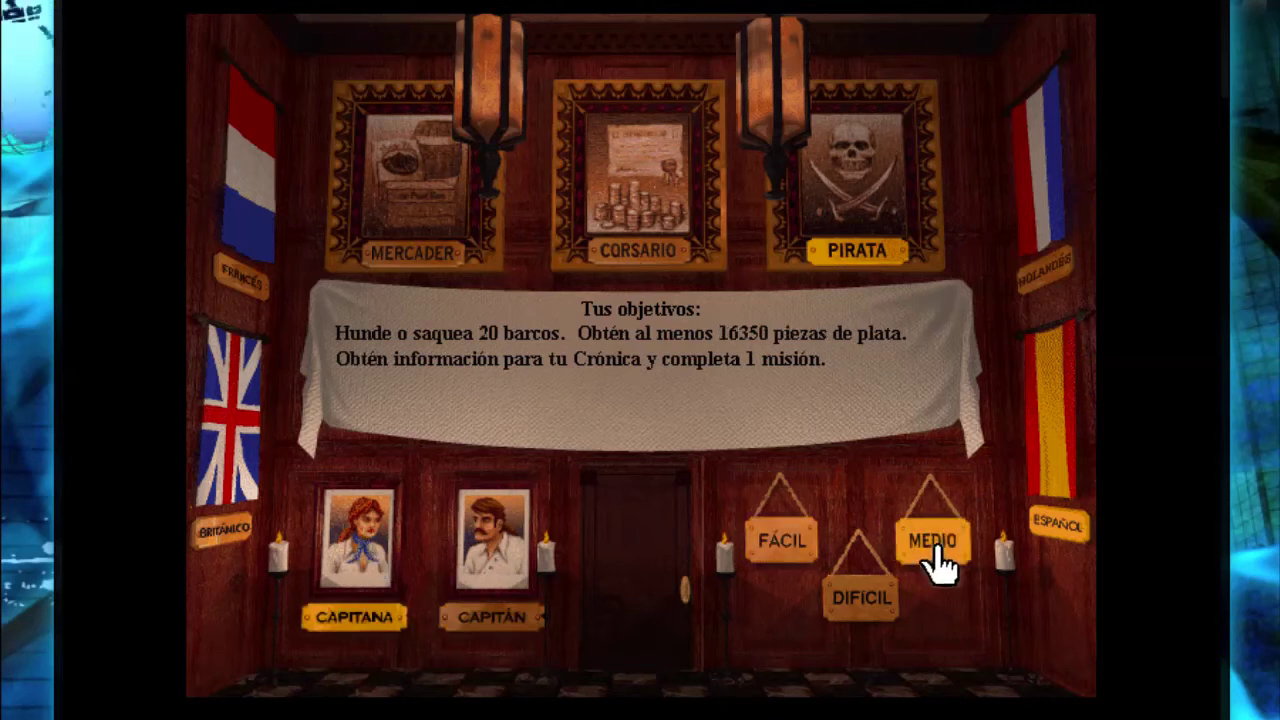
left_click(951, 546)
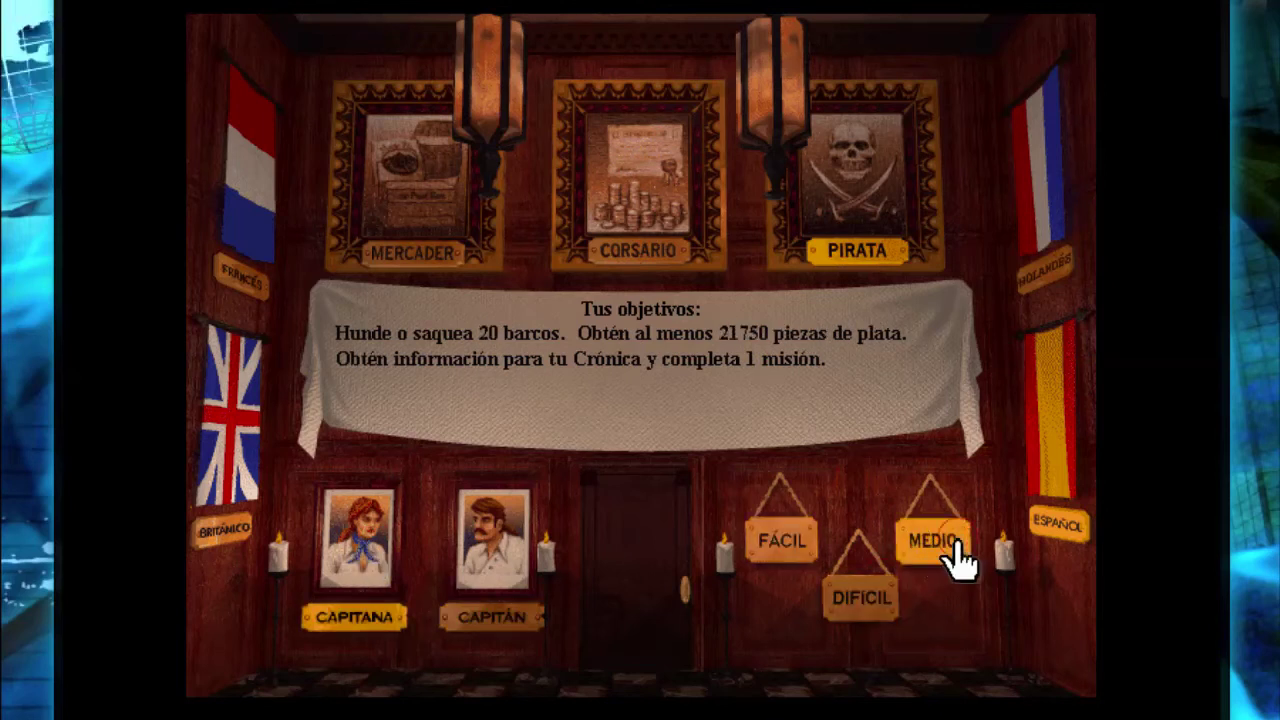
left_click(862, 603)
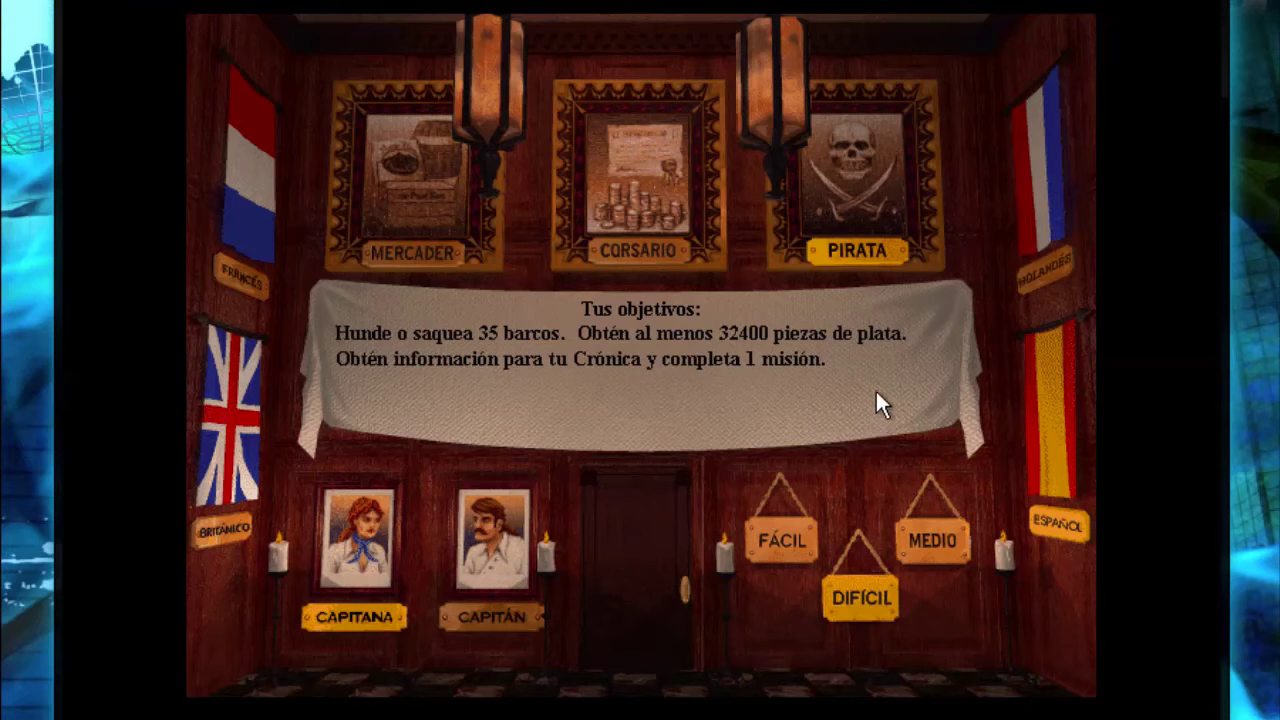
left_click(932, 562)
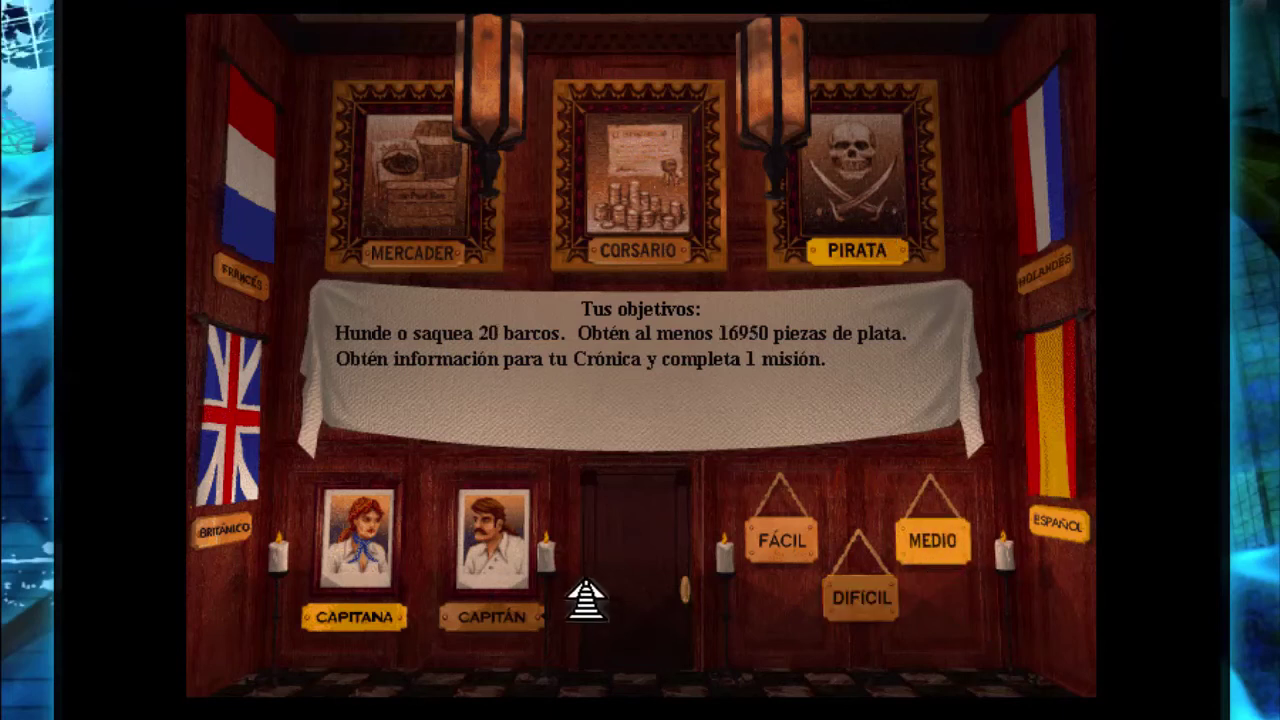
left_click(637, 571)
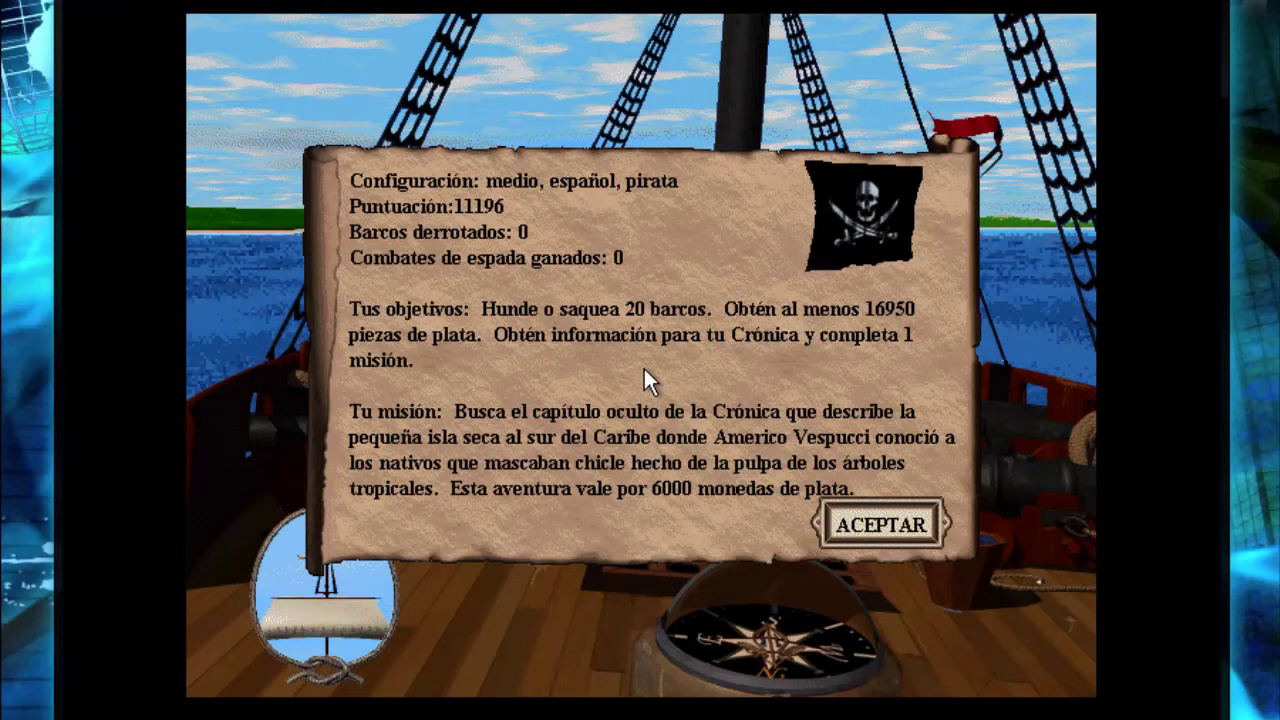
left_click(873, 530)
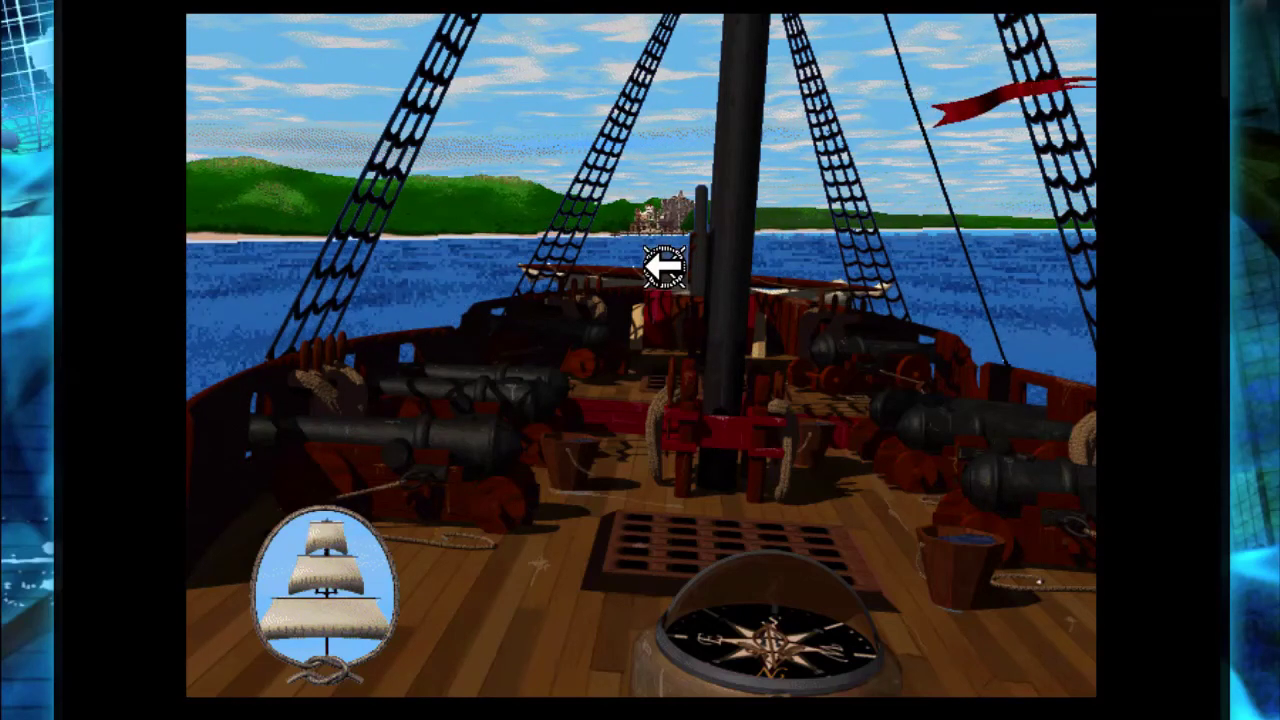
Check the wind from the ship's red pennant, then head for the port of Cartagena and go ashore
left_click(955, 112)
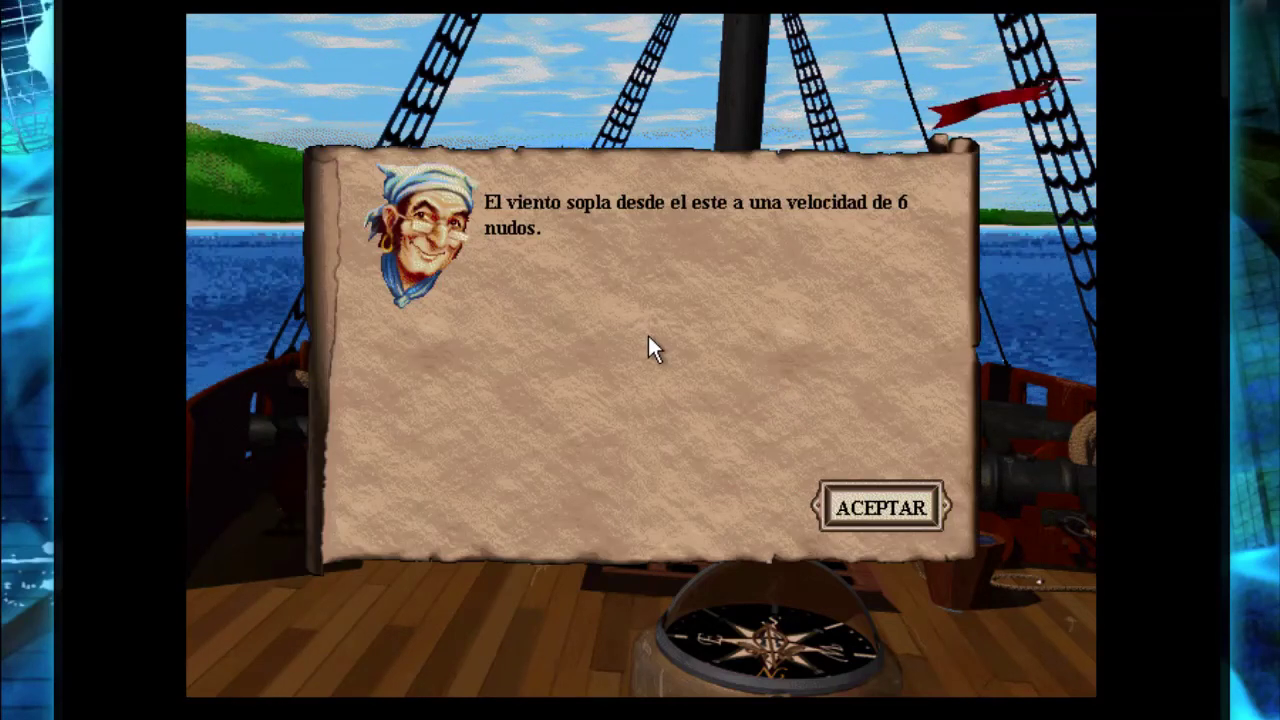
left_click(890, 508)
left_click(700, 205)
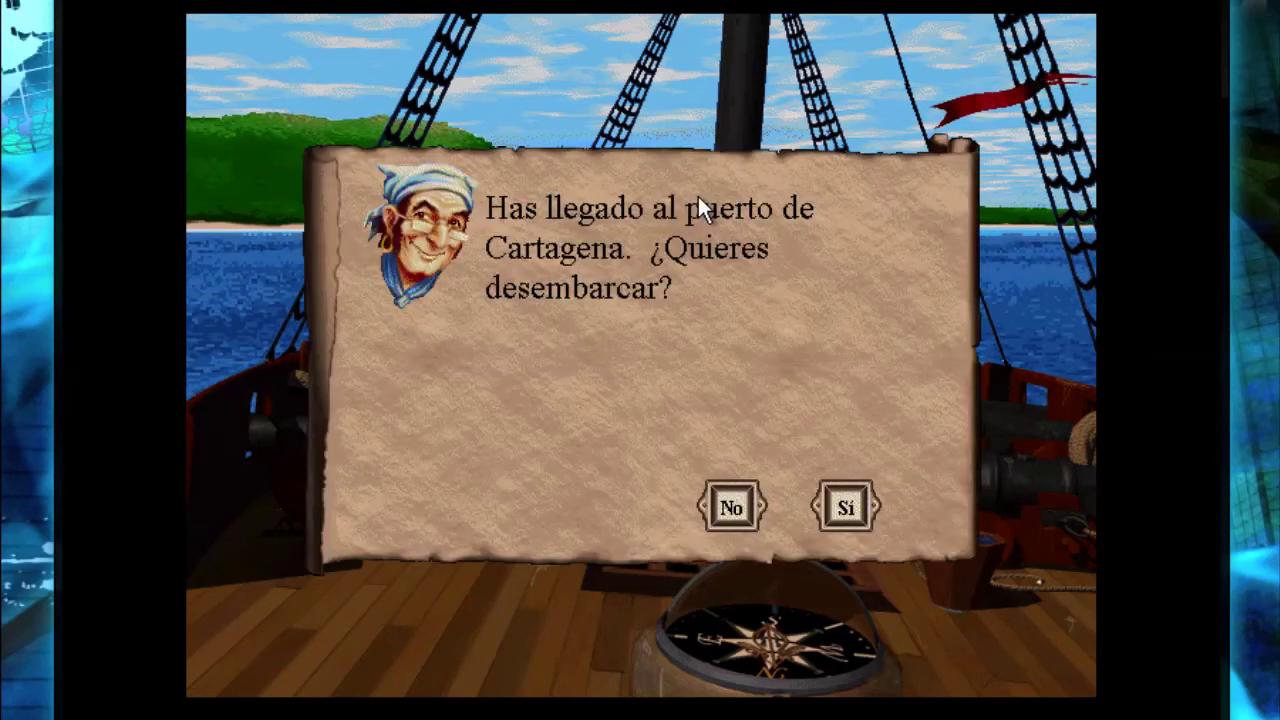
left_click(848, 503)
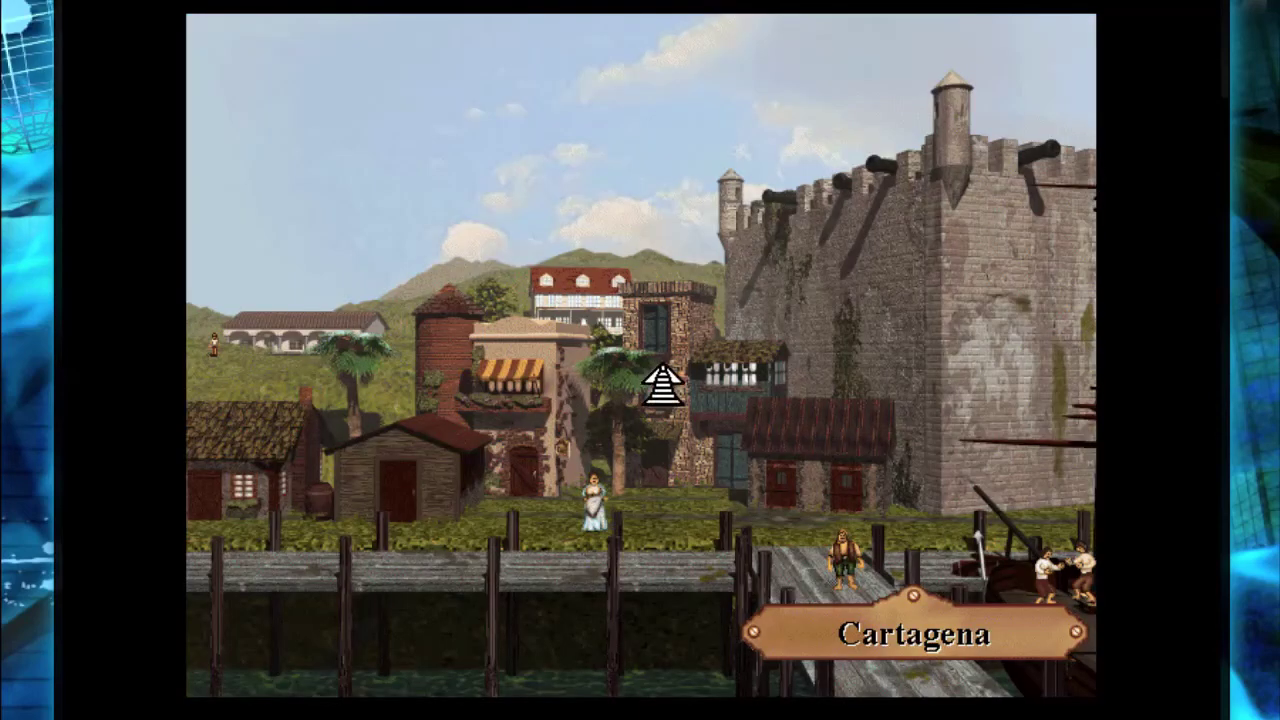
Visit Cartagena's fortress with its chronicle page on Francis Drake and the red-roofed mansion, returning to the town view after each
left_click(919, 268)
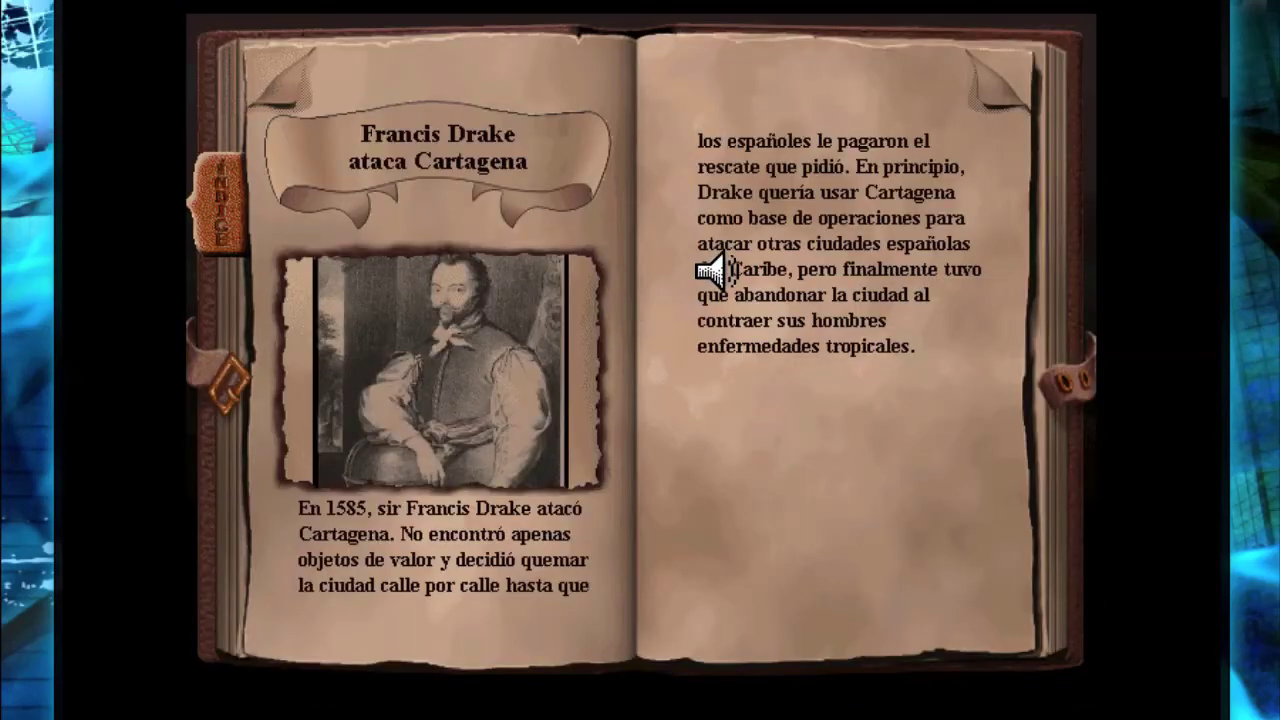
left_click(520, 368)
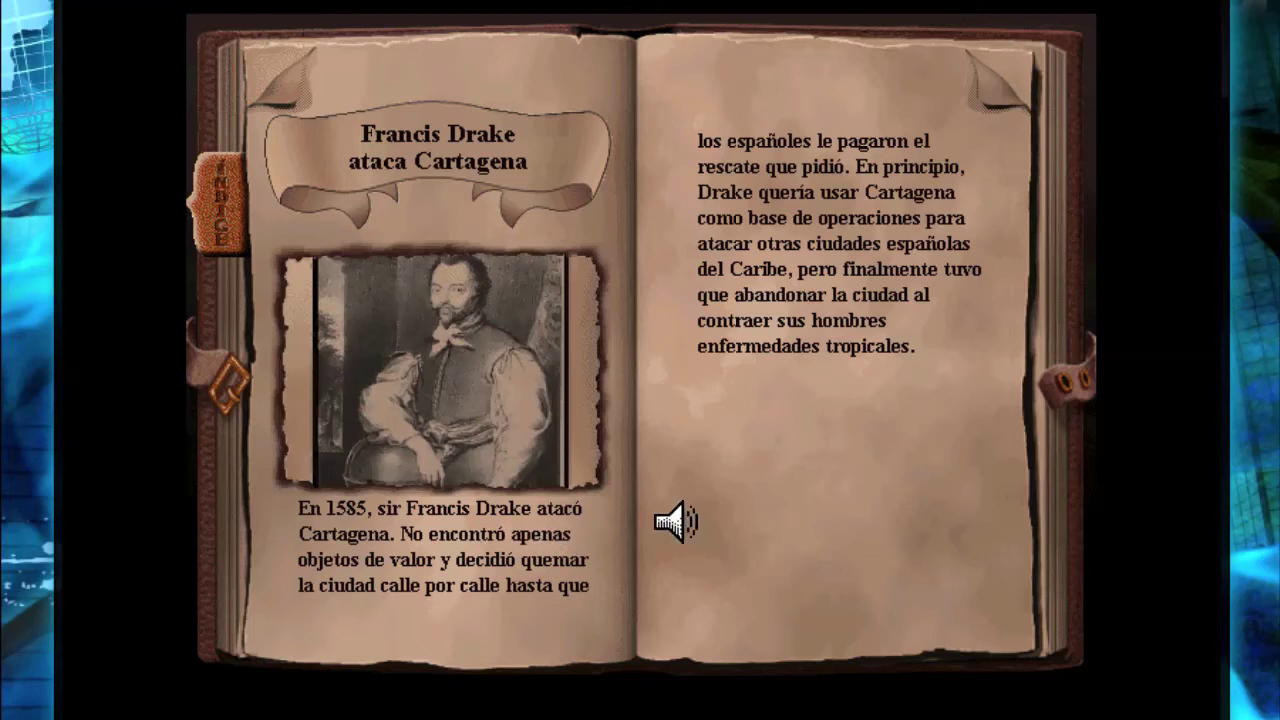
left_click(636, 605)
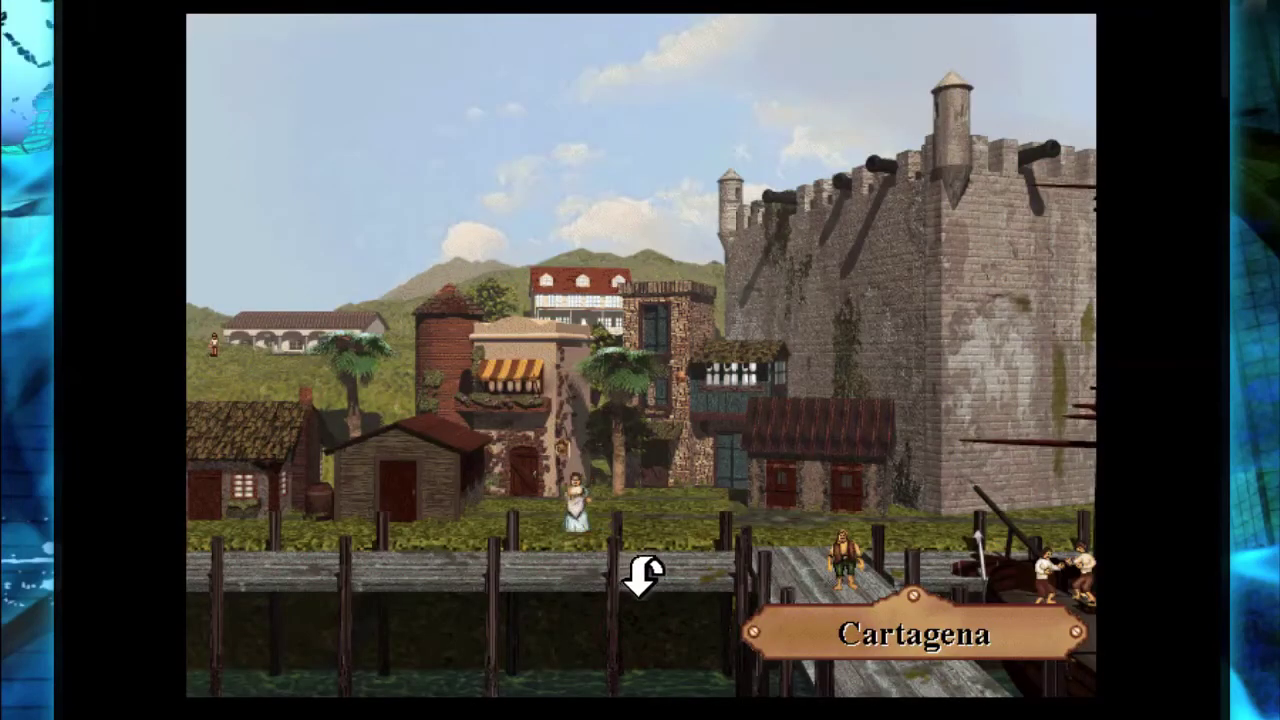
left_click(578, 318)
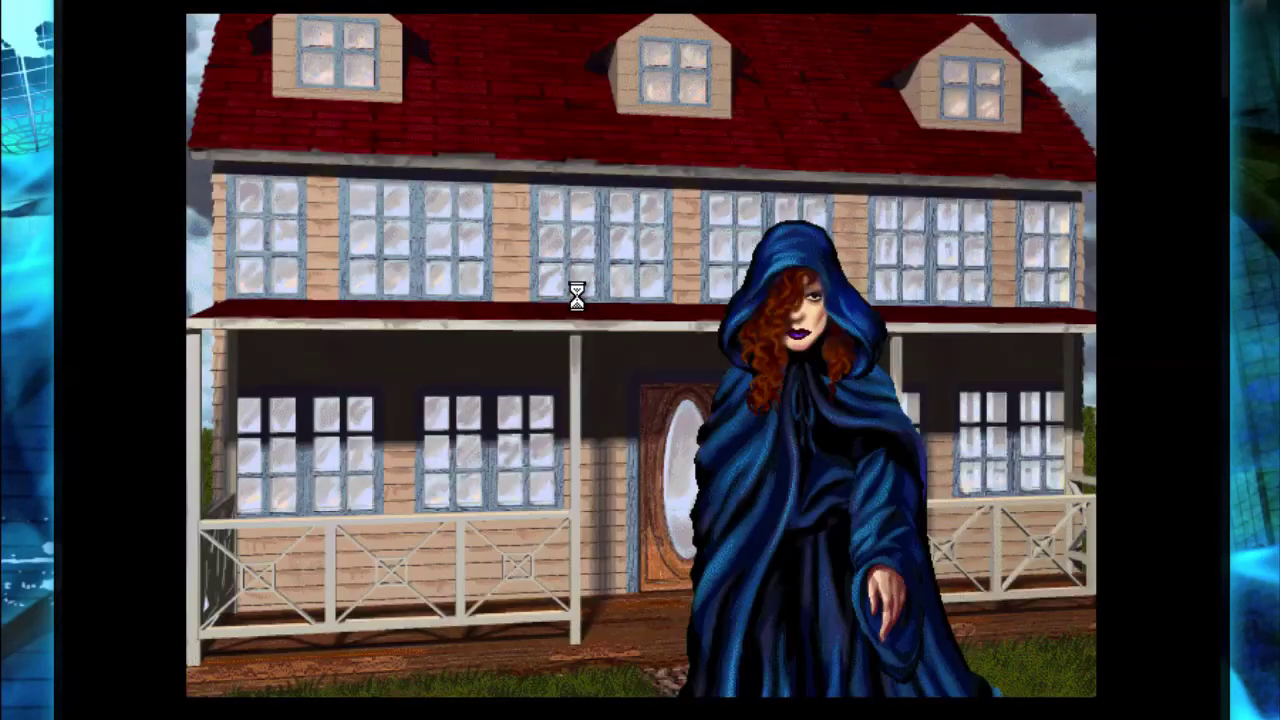
left_click(612, 592)
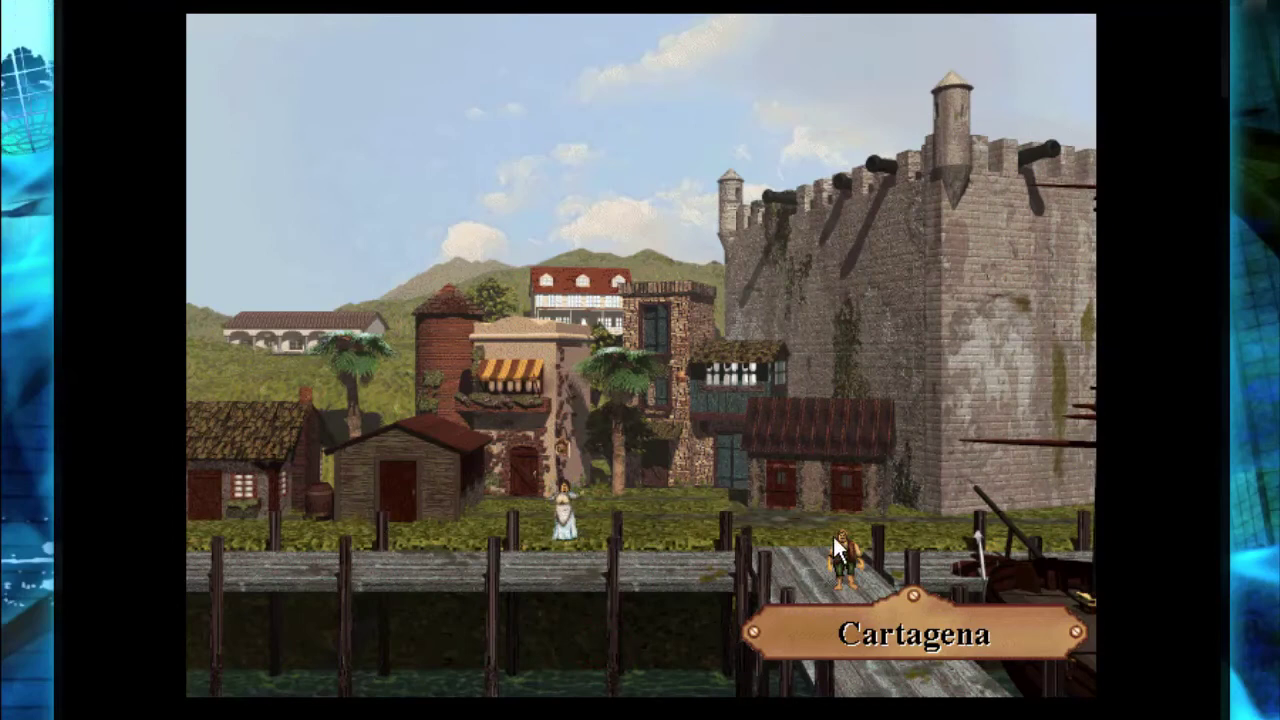
Return to the ship's deck and consult the Caribbean map through the compass
left_click(573, 590)
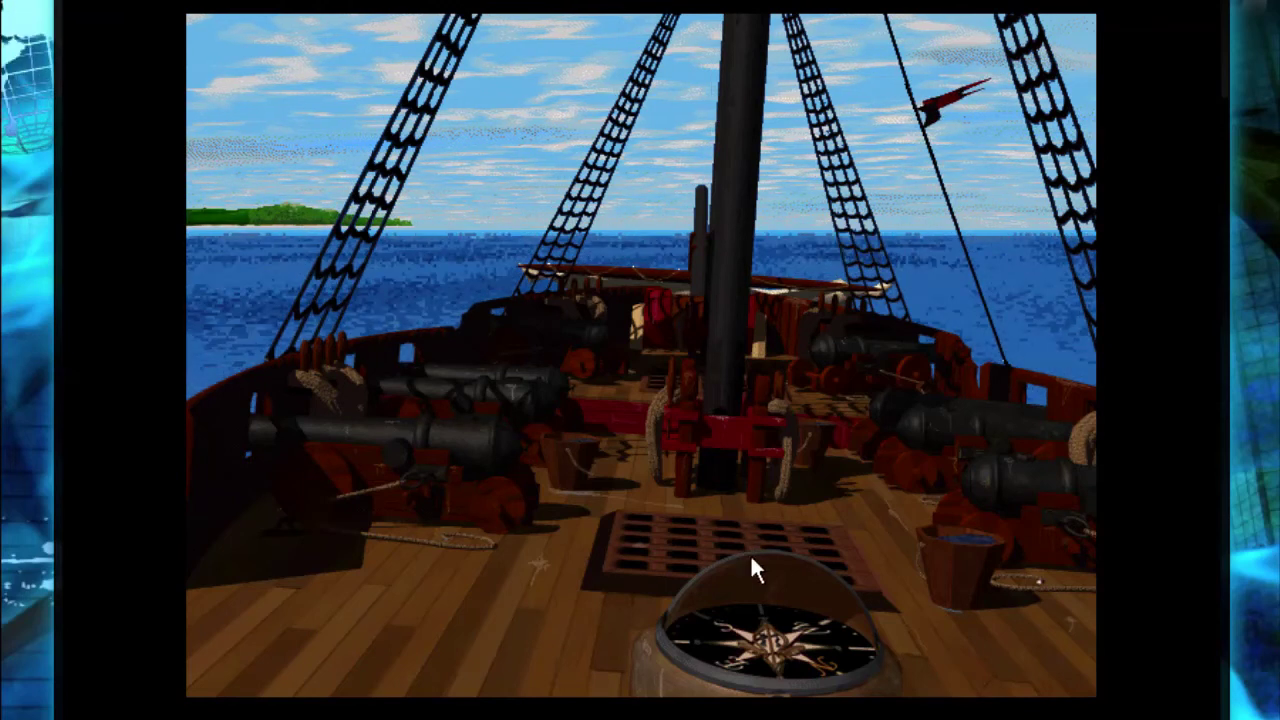
left_click(772, 603)
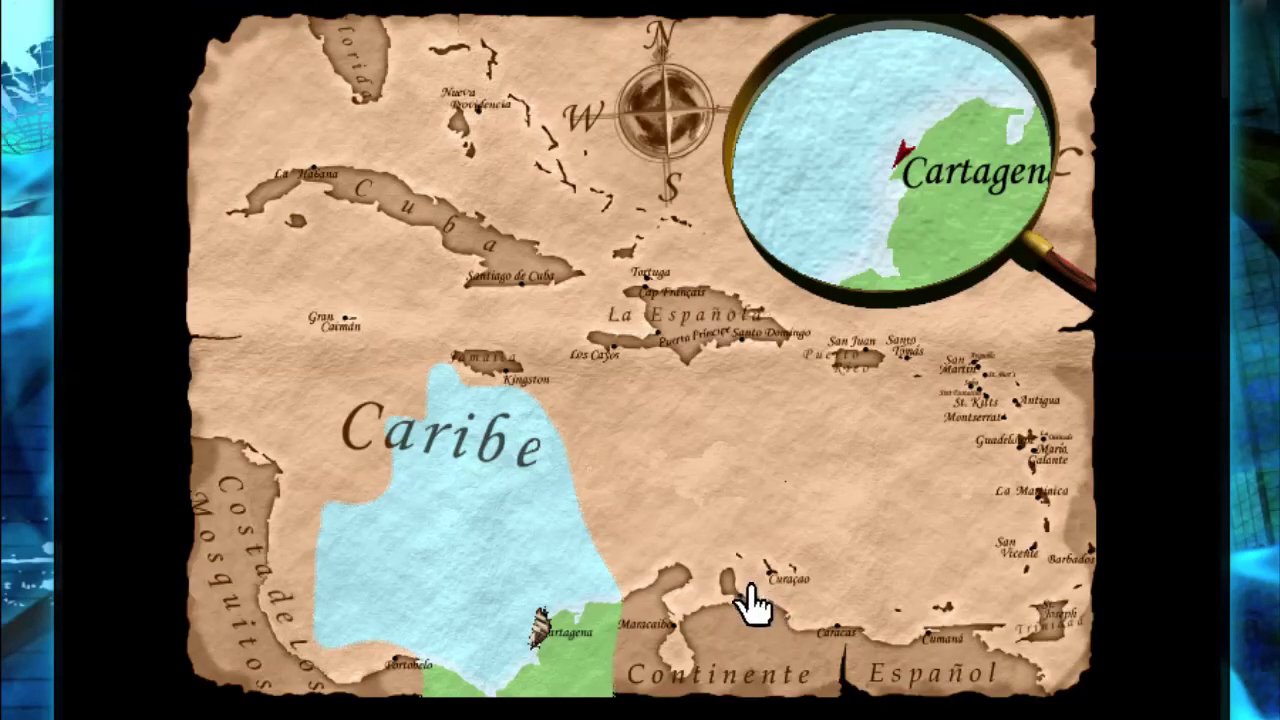
left_click(610, 488)
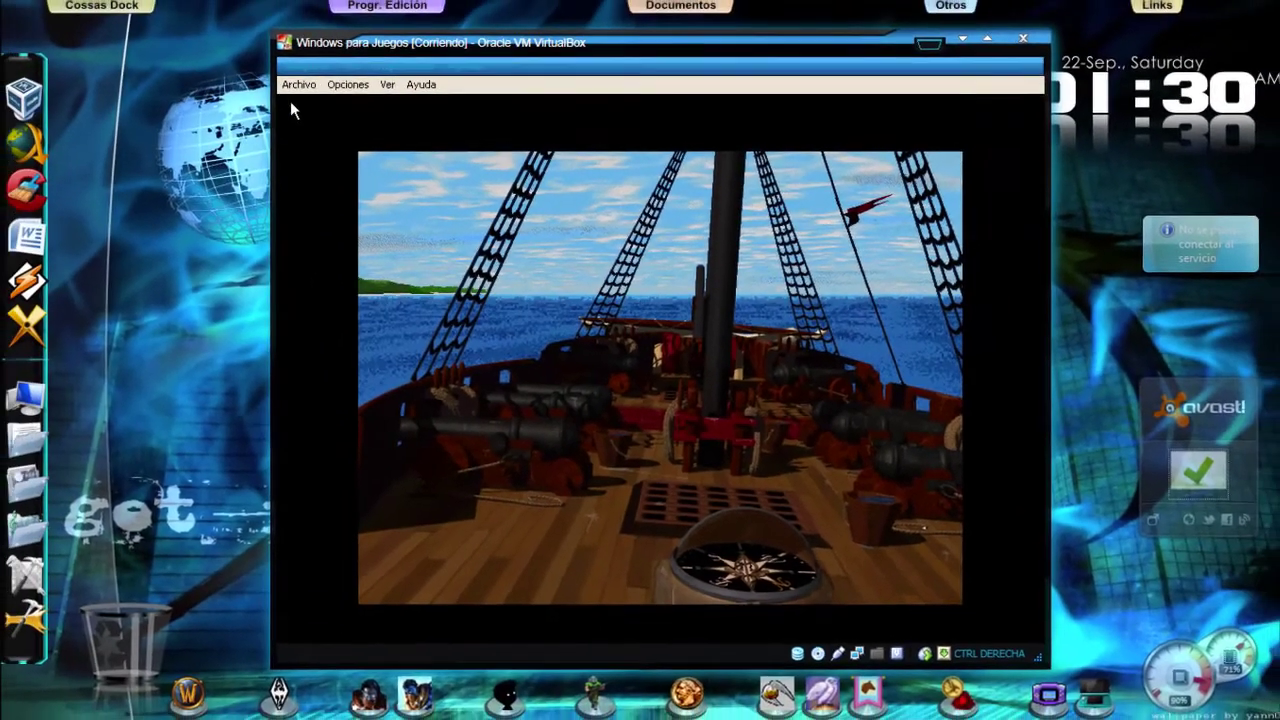
Exit the Piratas game without saving it
left_click(298, 86)
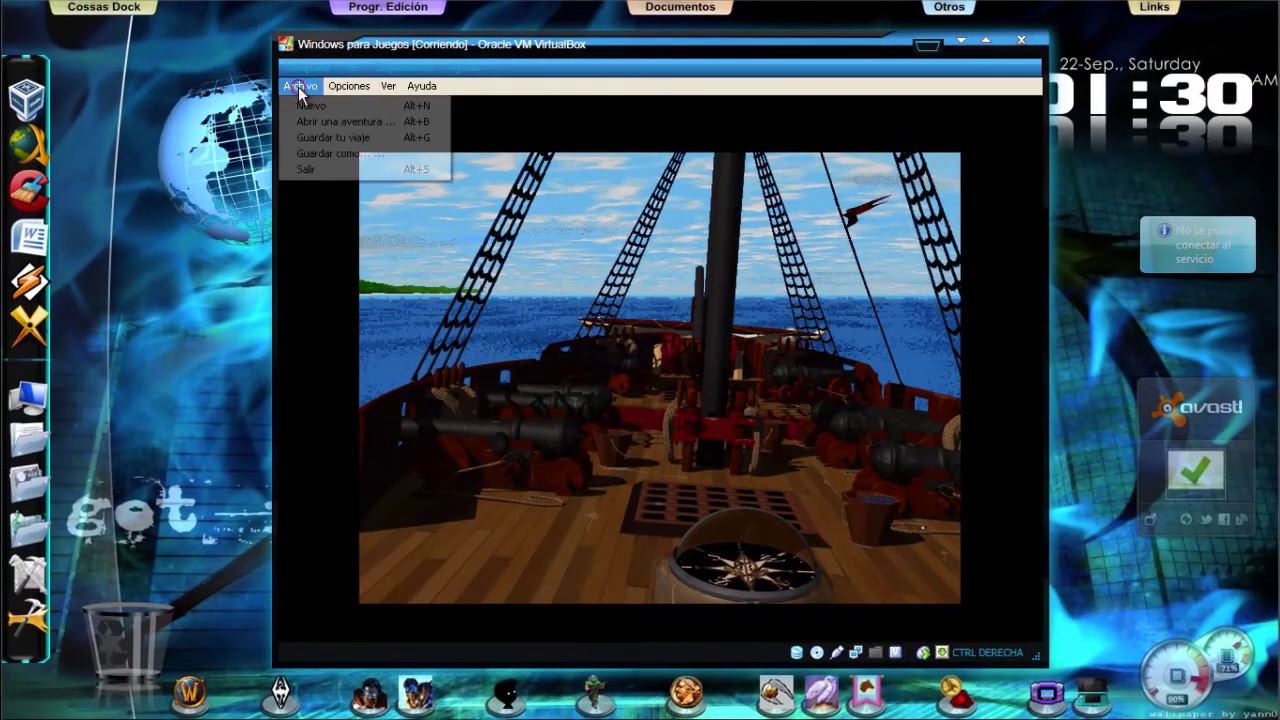
left_click(330, 168)
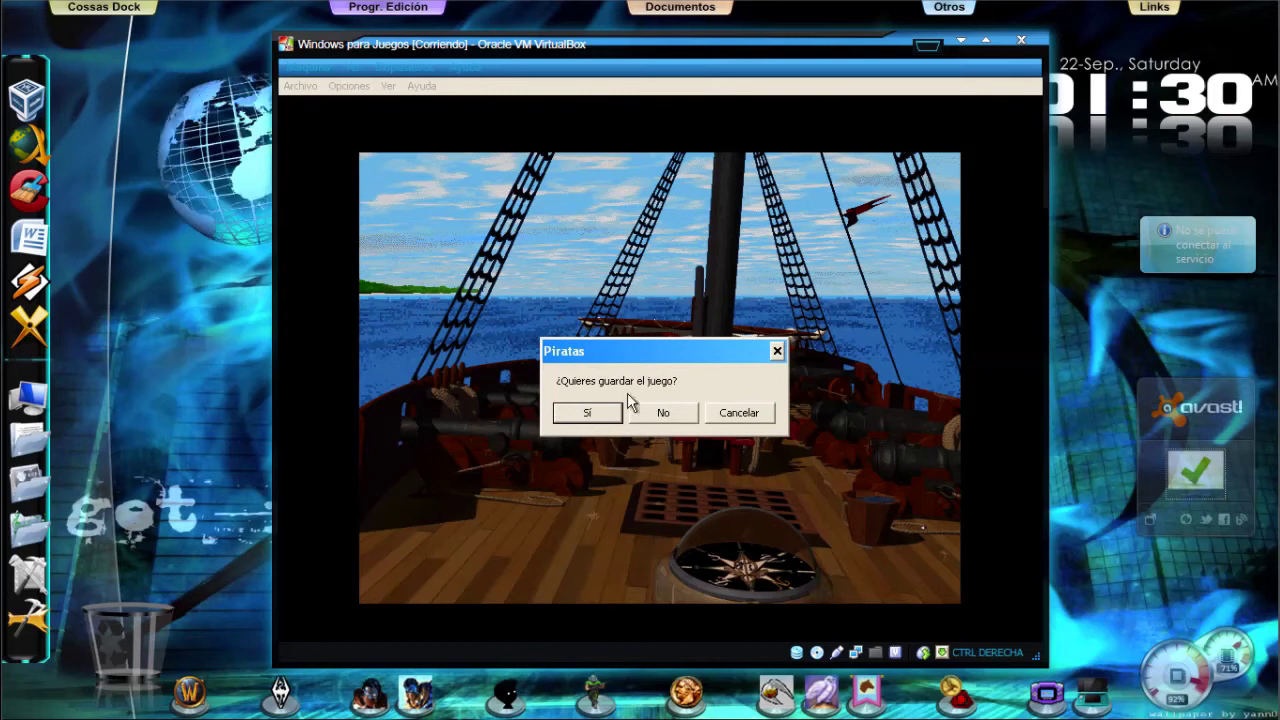
left_click(663, 412)
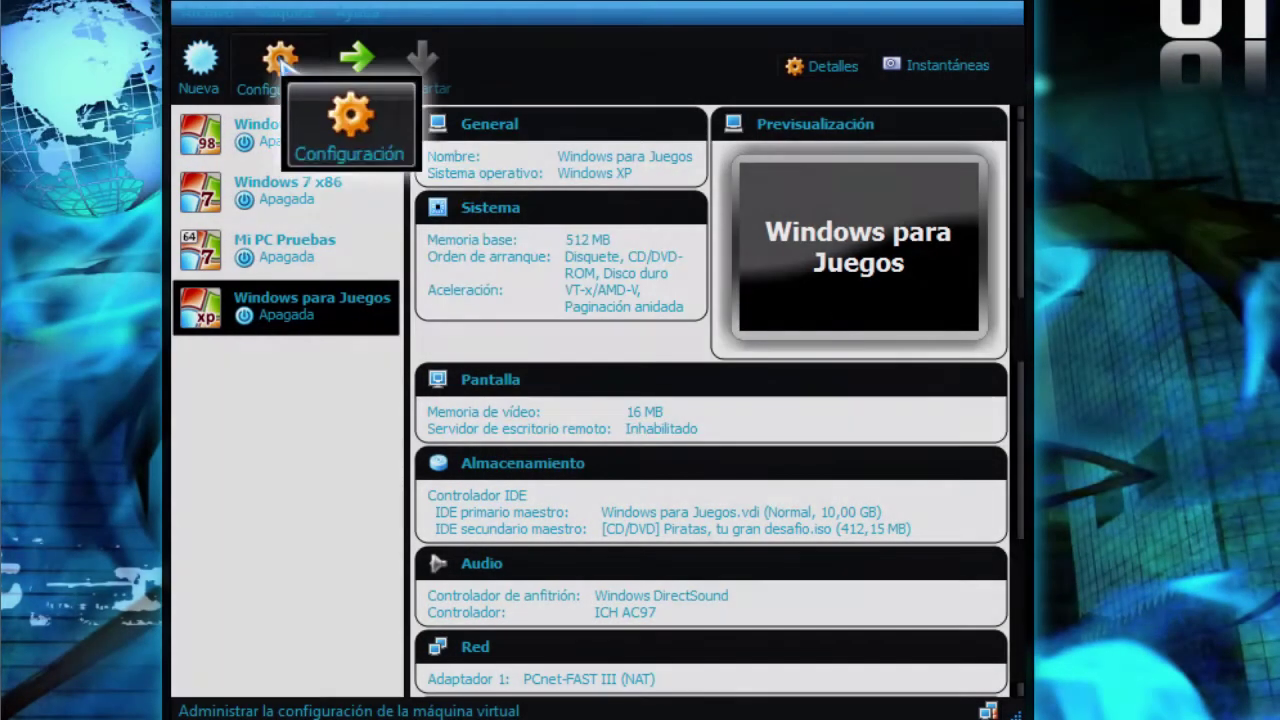
Open the configuration of the "Windows para Juegos" machine and review its Sistema settings for base board, processor and acceleration
left_click(283, 64)
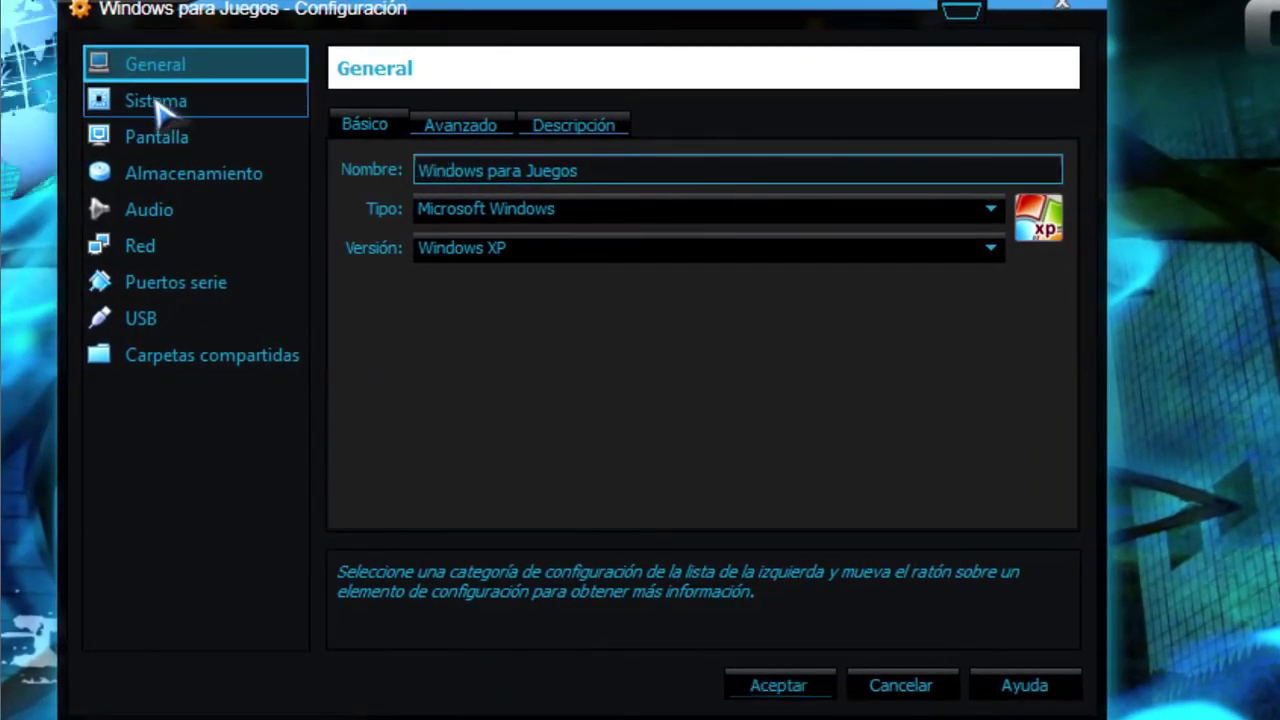
left_click(226, 117)
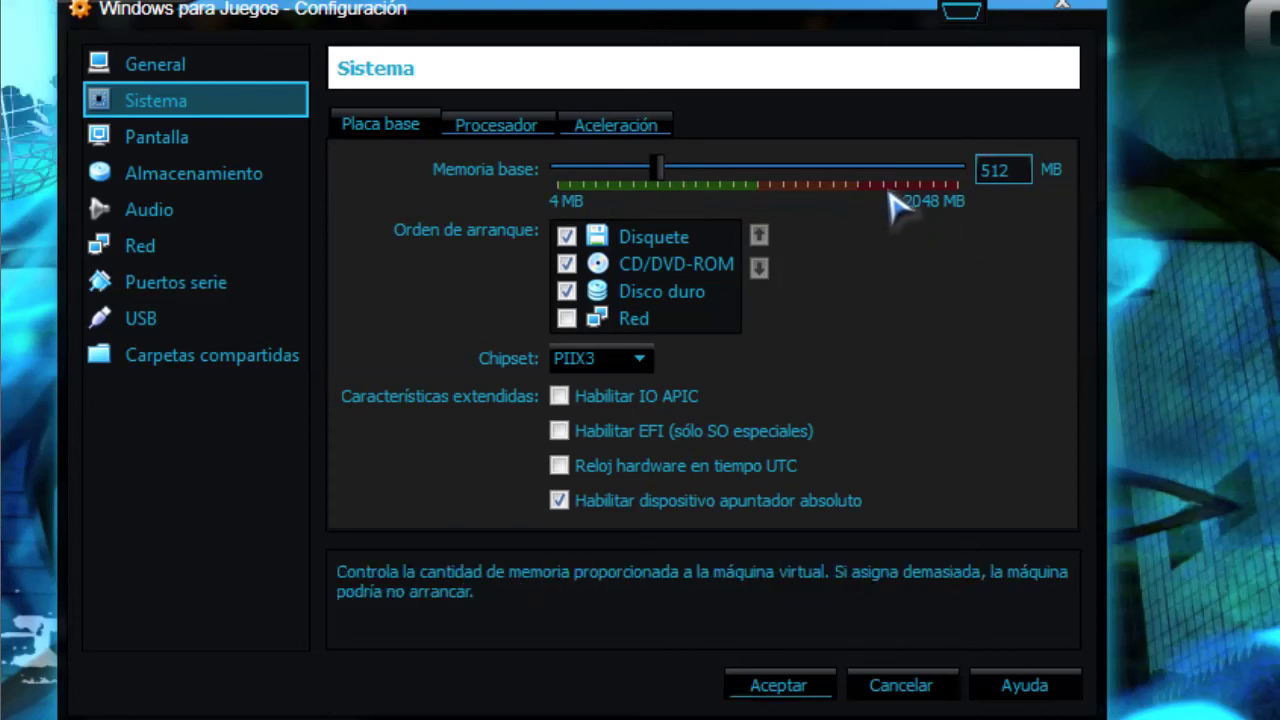
left_click(524, 132)
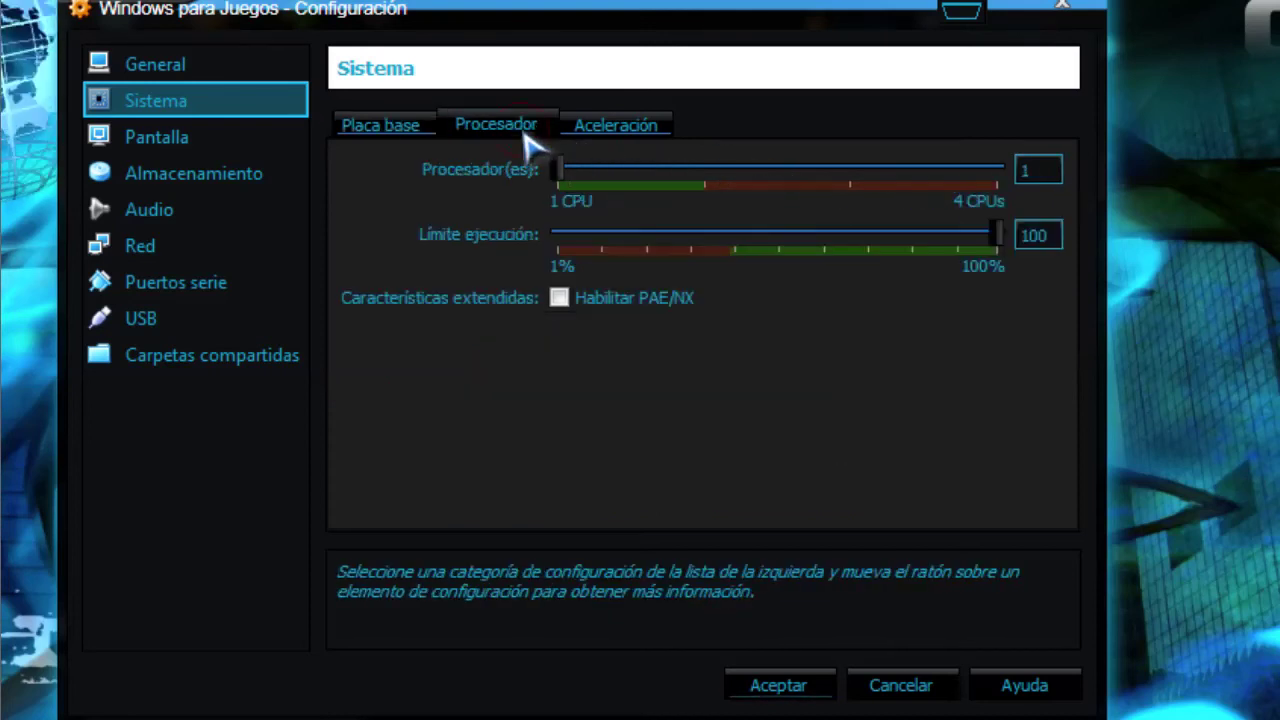
left_click(612, 130)
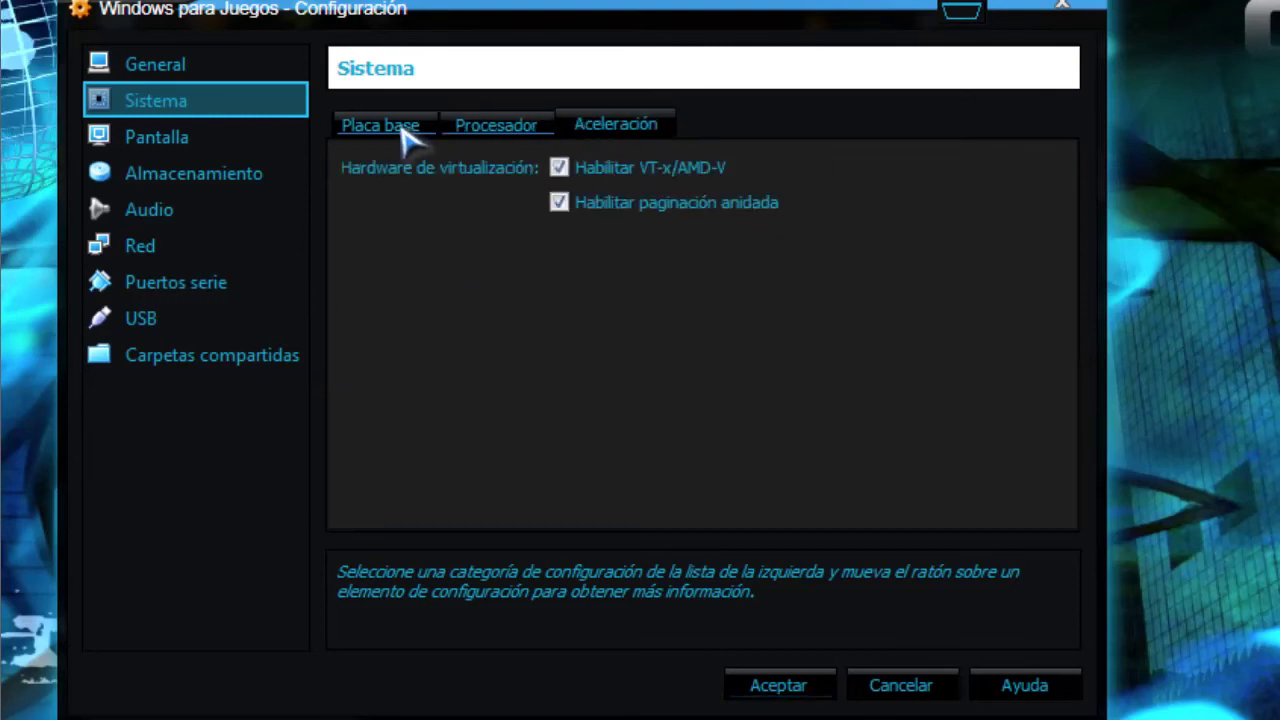
Enable 3D acceleration and 2D video acceleration for the machine's display, set video memory to 32 MB and check the remote display options
left_click(218, 135)
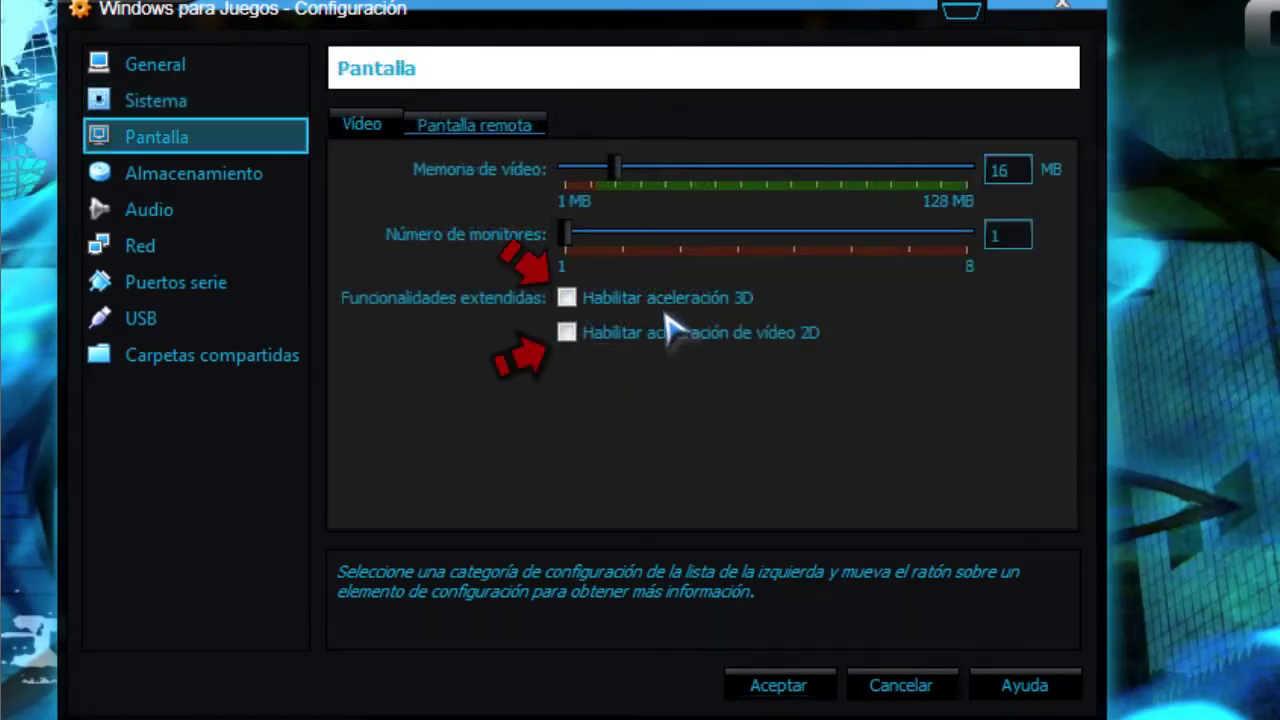
left_click(612, 303)
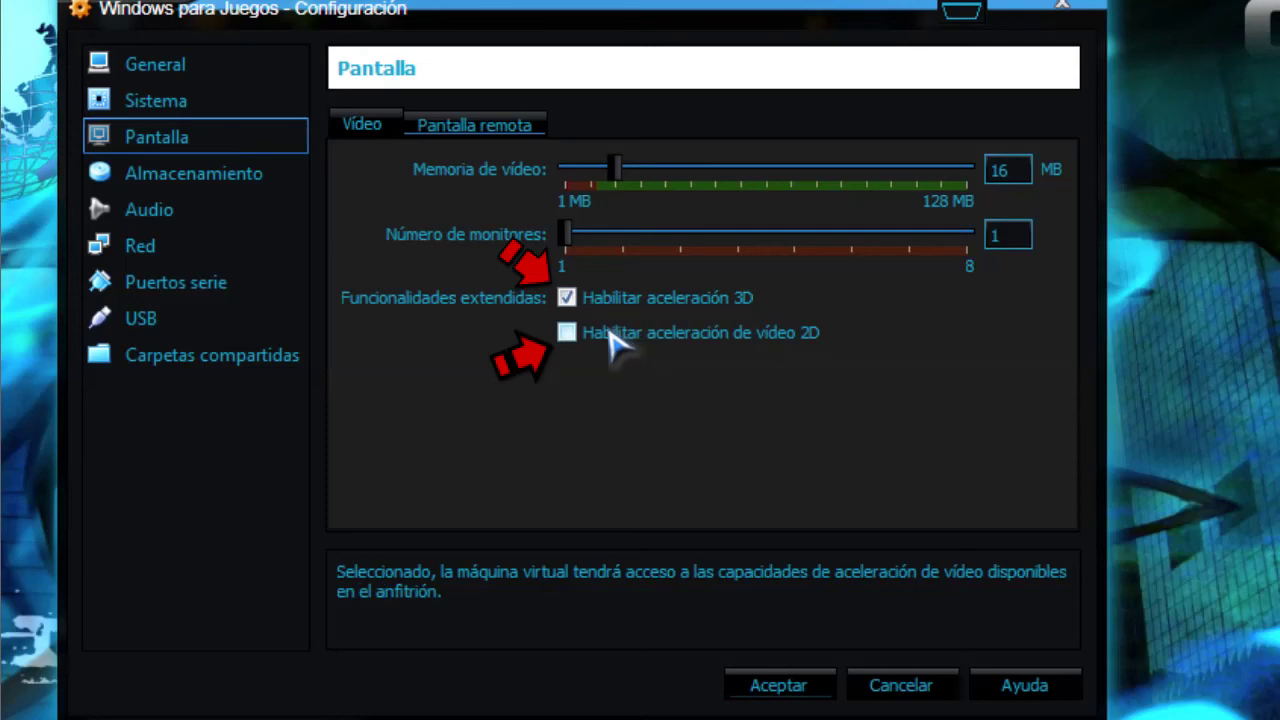
left_click(612, 338)
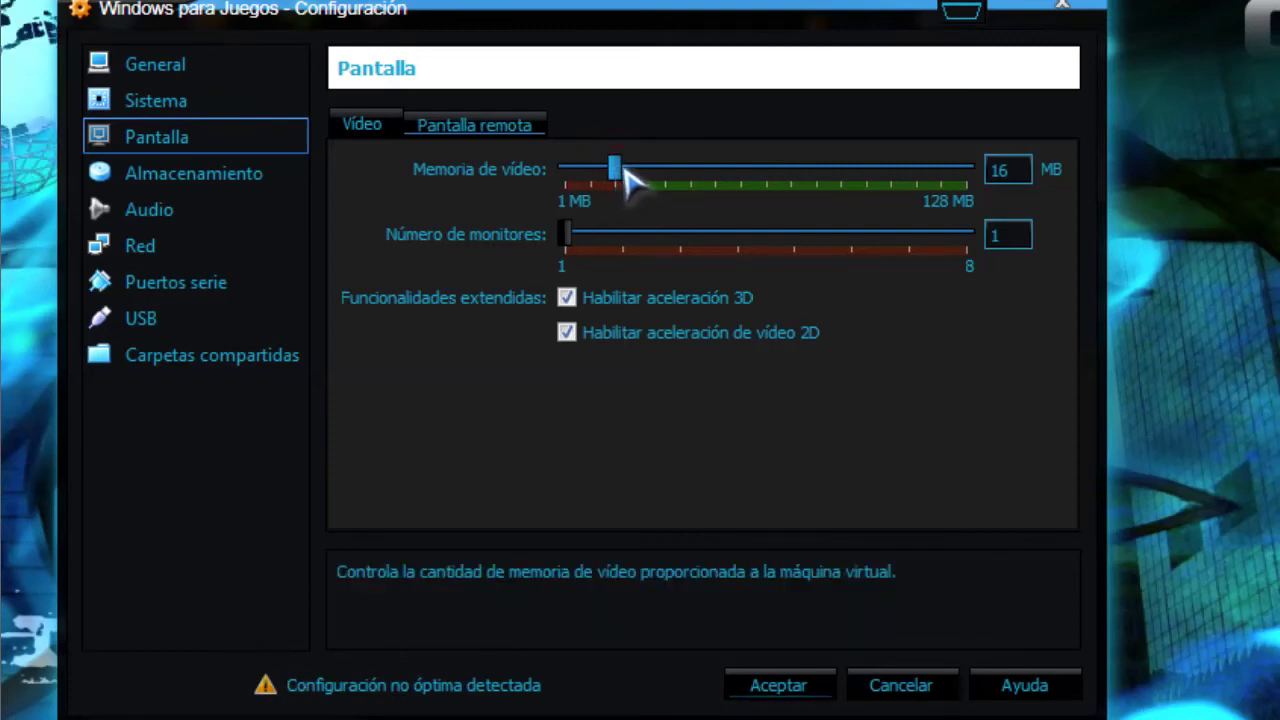
left_click_drag(614, 170, 650, 170)
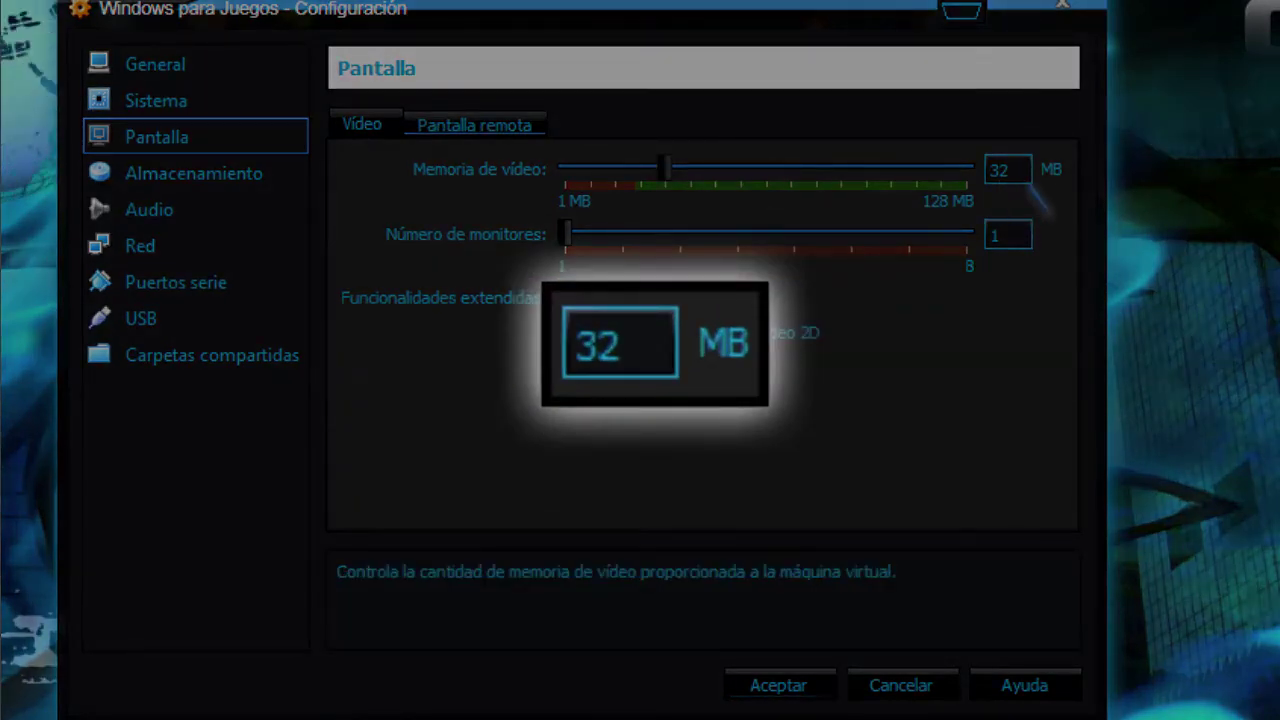
left_click(424, 130)
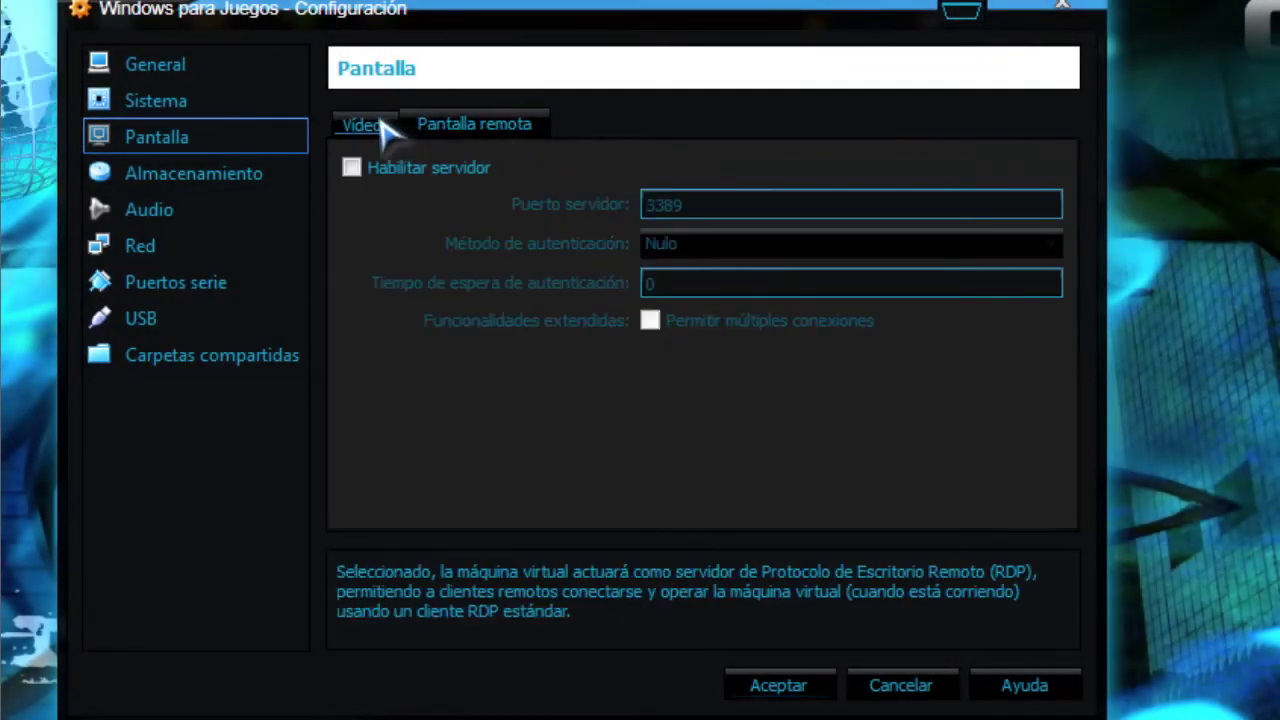
left_click(378, 124)
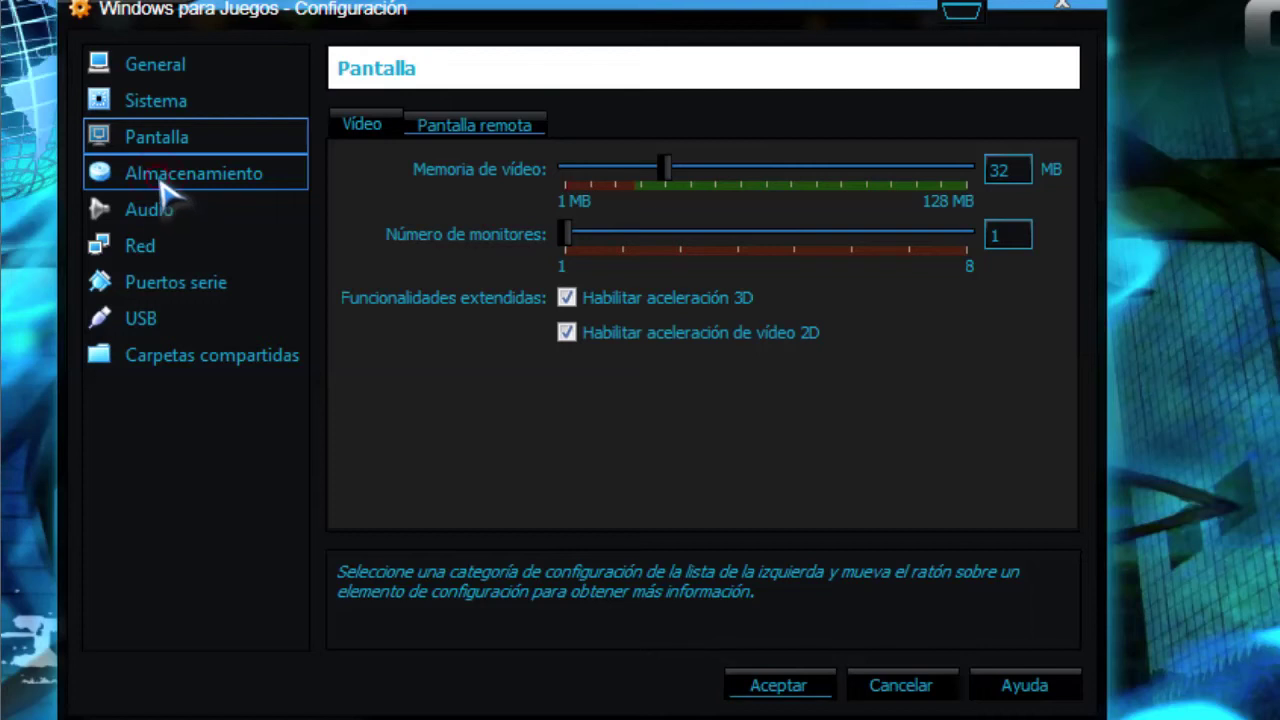
Review the machine's storage and audio settings and bring up its network settings
left_click(165, 185)
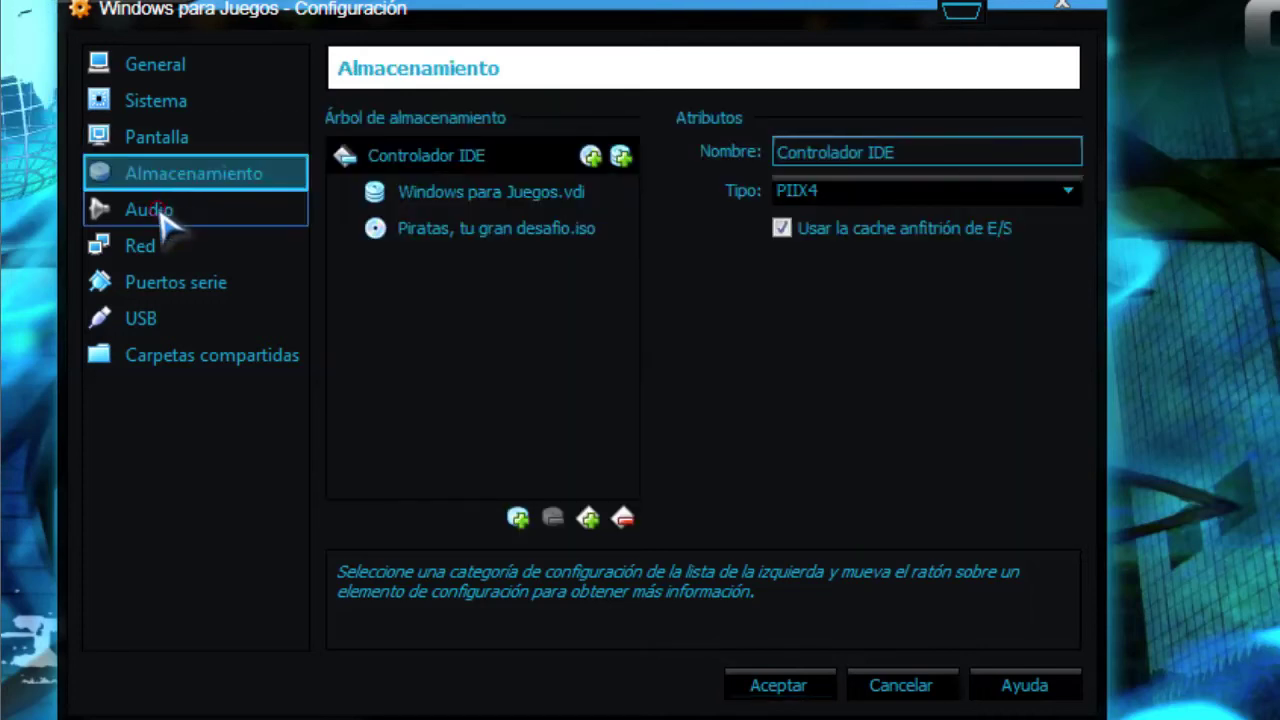
left_click(163, 215)
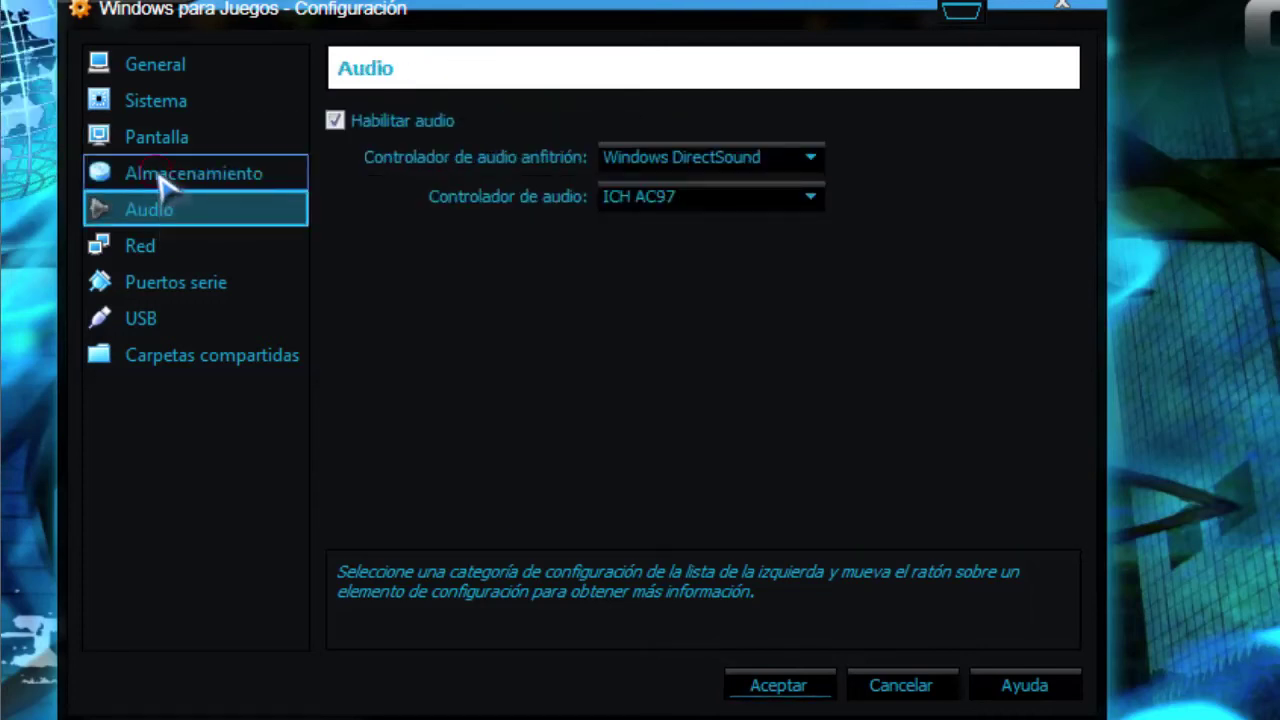
left_click(185, 250)
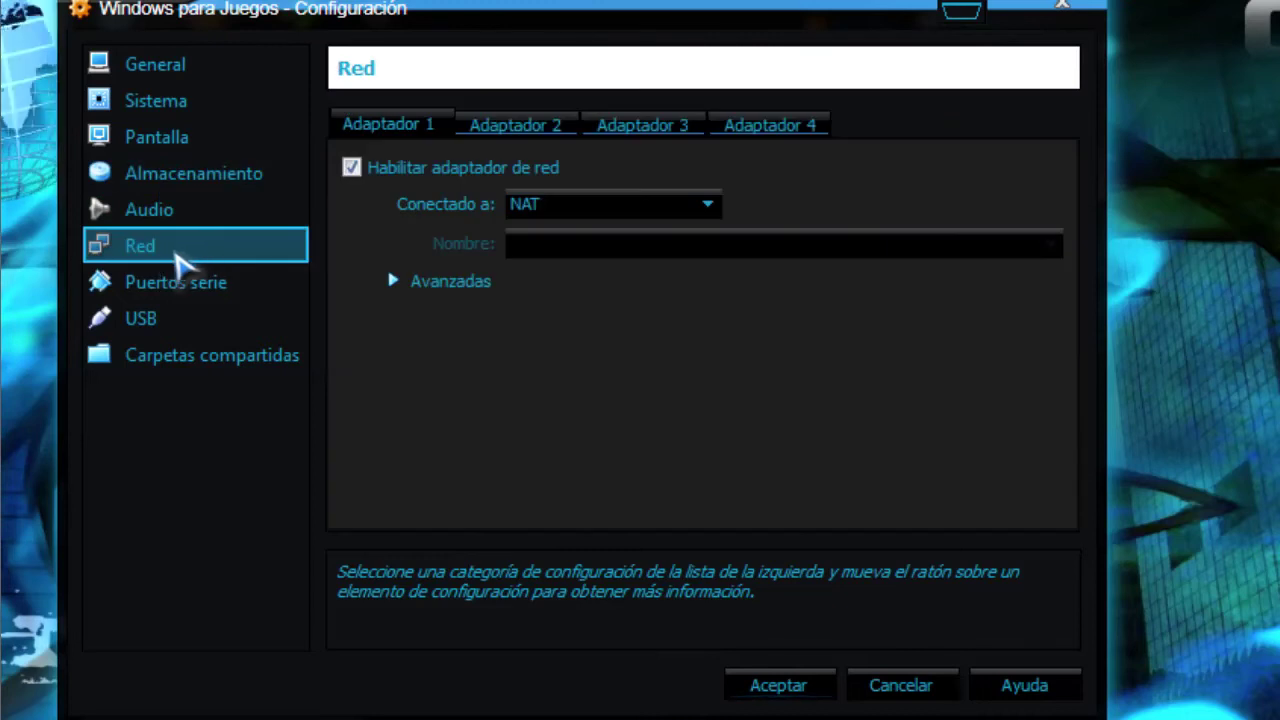
Connect network adapter 1 as Adaptador puente through the Realtek RTL8168D/8111D Family PCI-E Gigabit Ethernet NIC
left_click(710, 204)
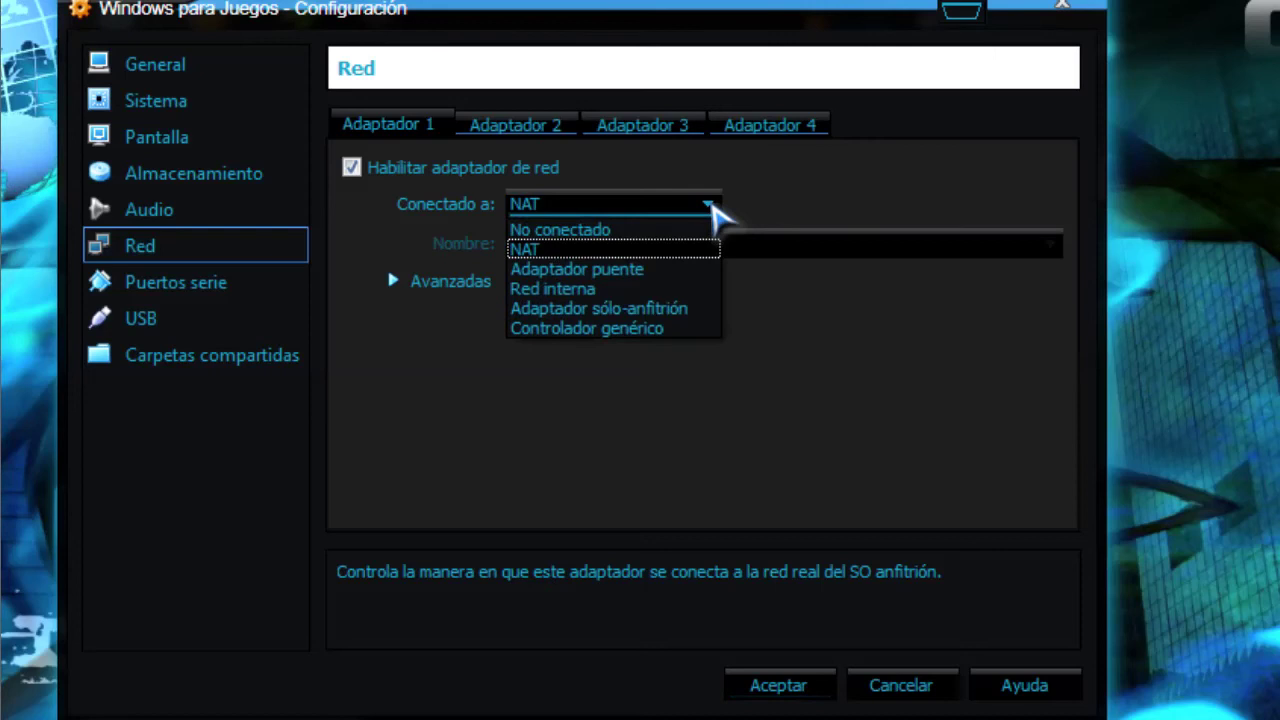
left_click(598, 274)
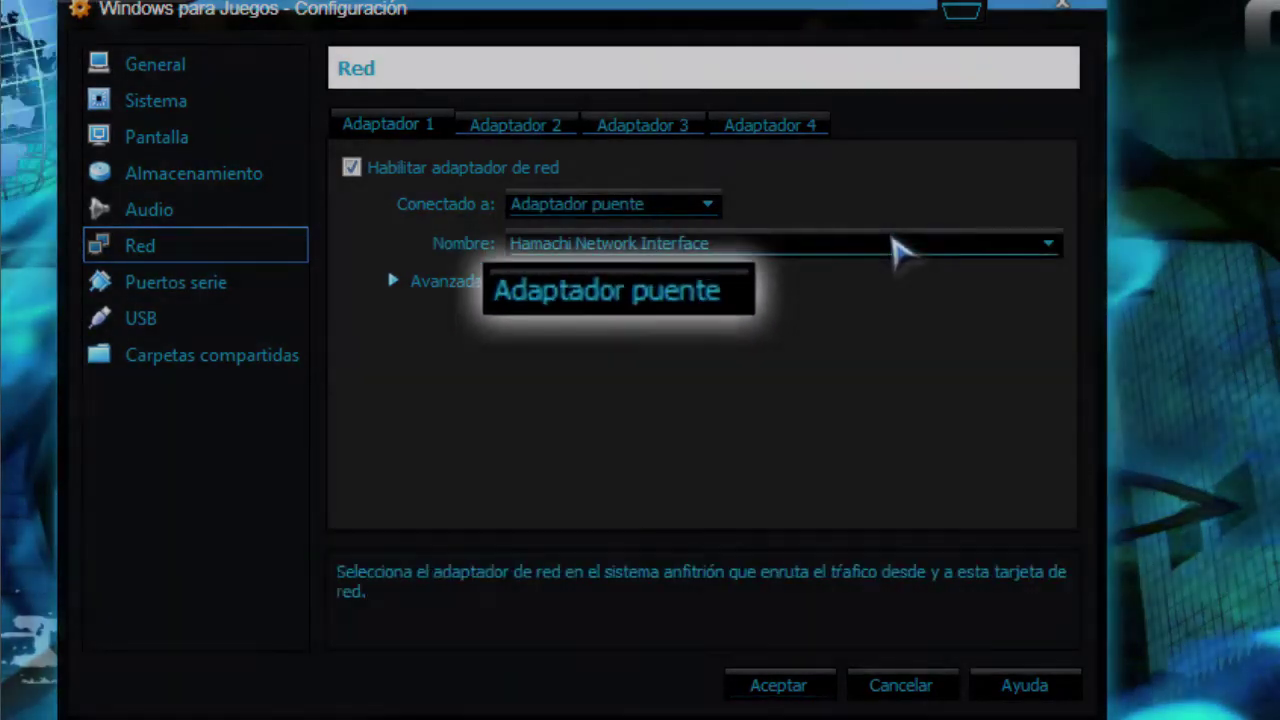
left_click(763, 248)
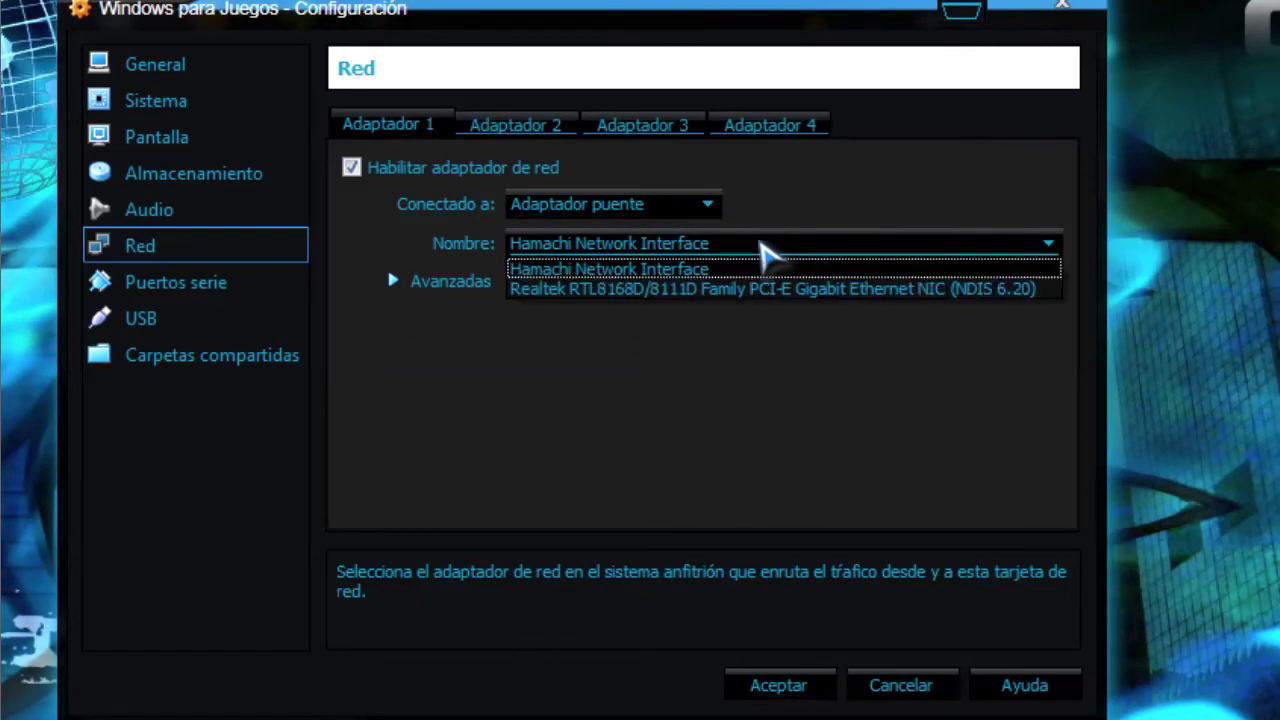
left_click(692, 290)
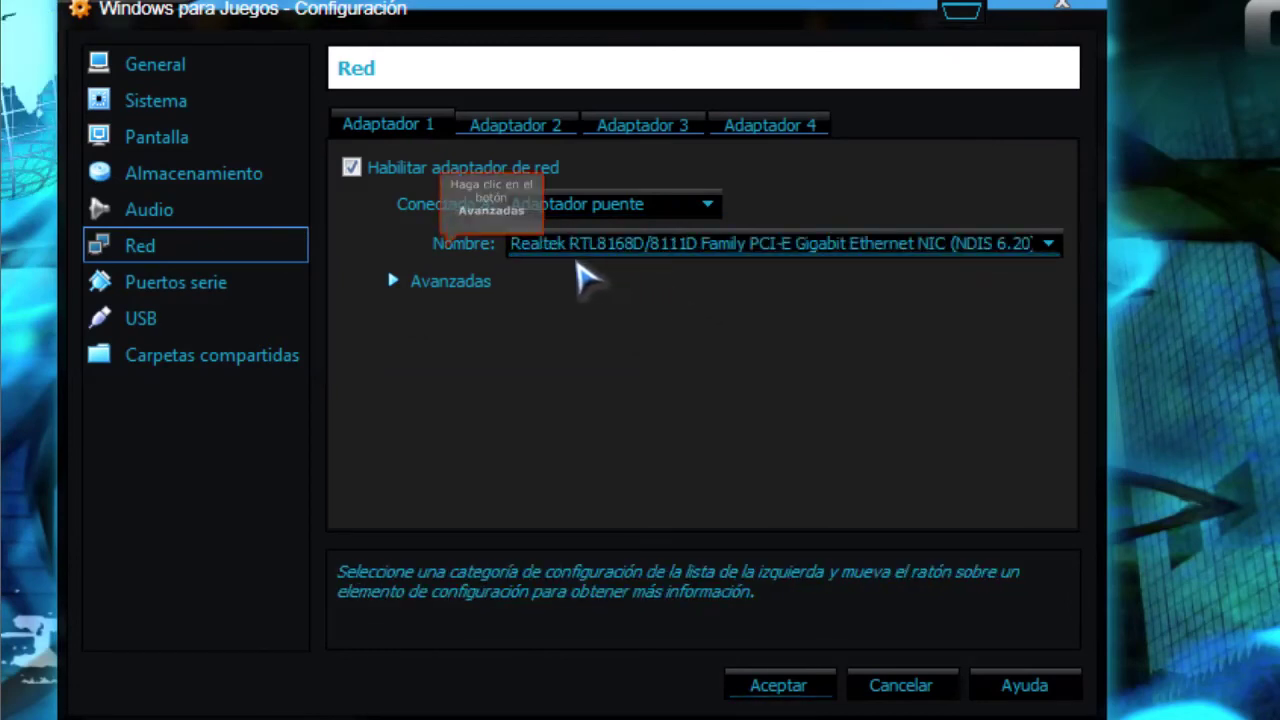
Turn off Cable conectado in adapter 1's advanced options and disable the network adapter
left_click(396, 284)
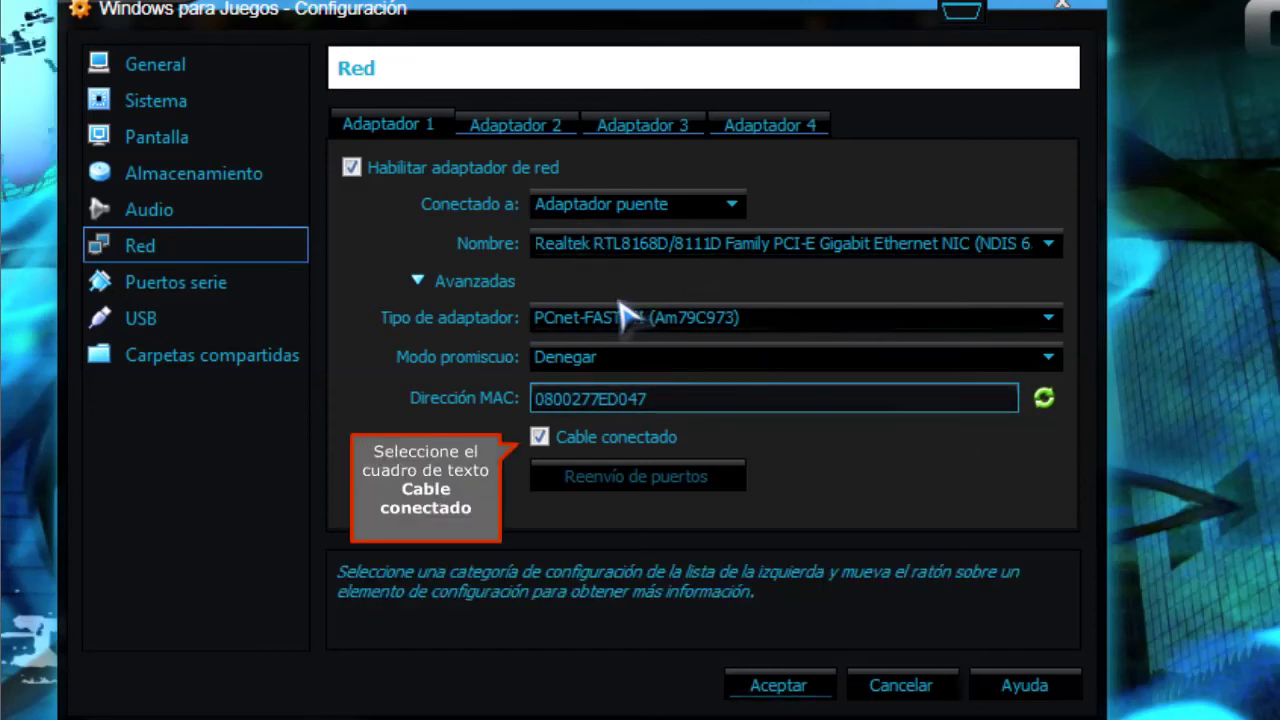
left_click(540, 437)
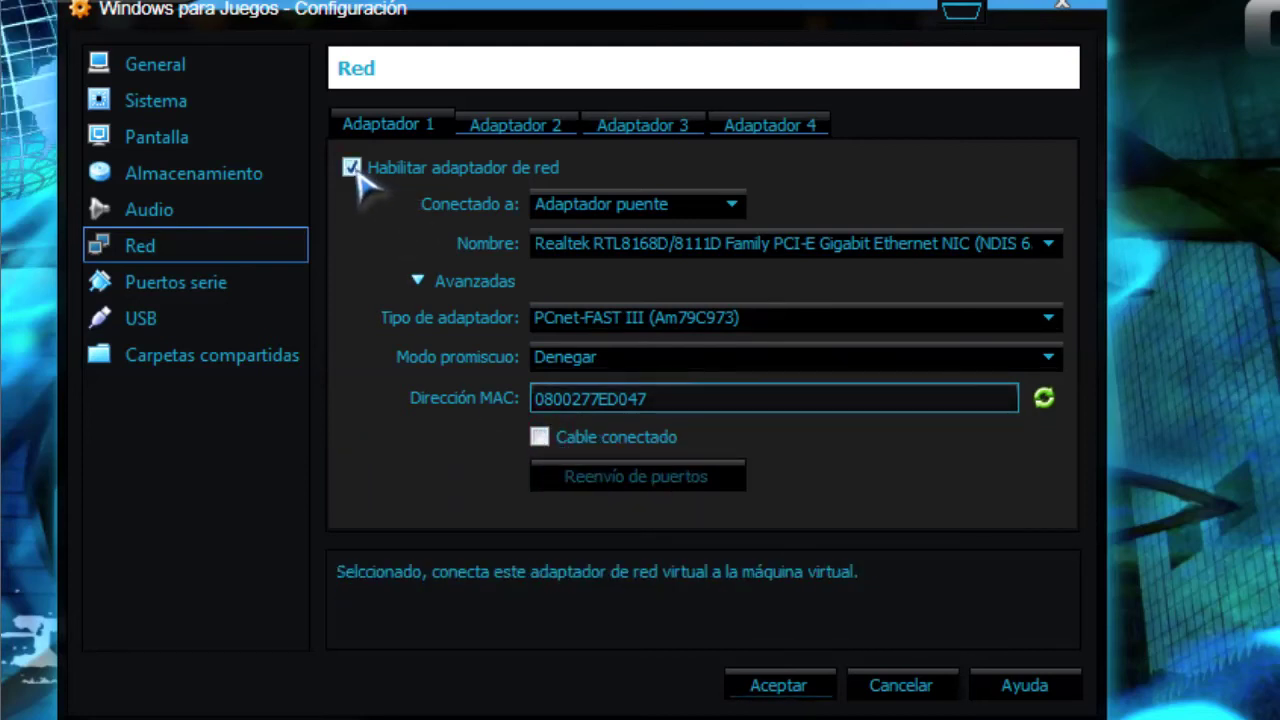
left_click(352, 168)
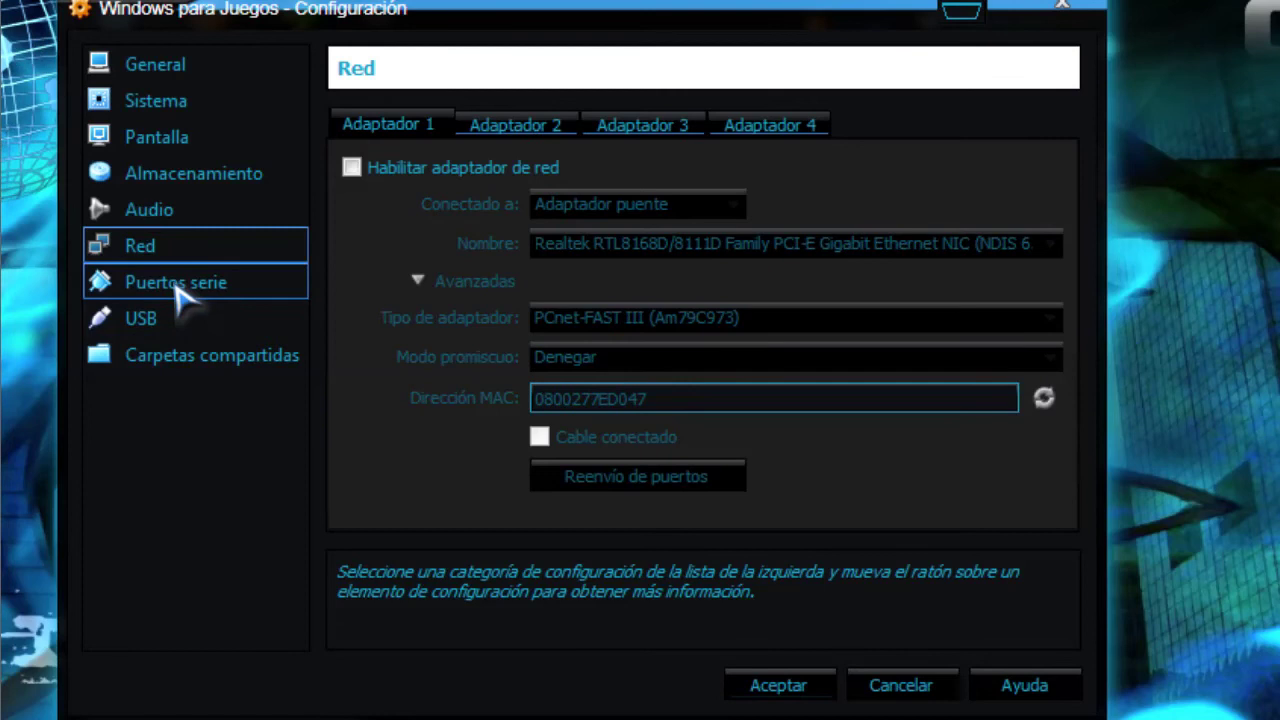
Review the serial port and USB settings, checking which host devices can be used for a USB filter
left_click(177, 285)
left_click(156, 316)
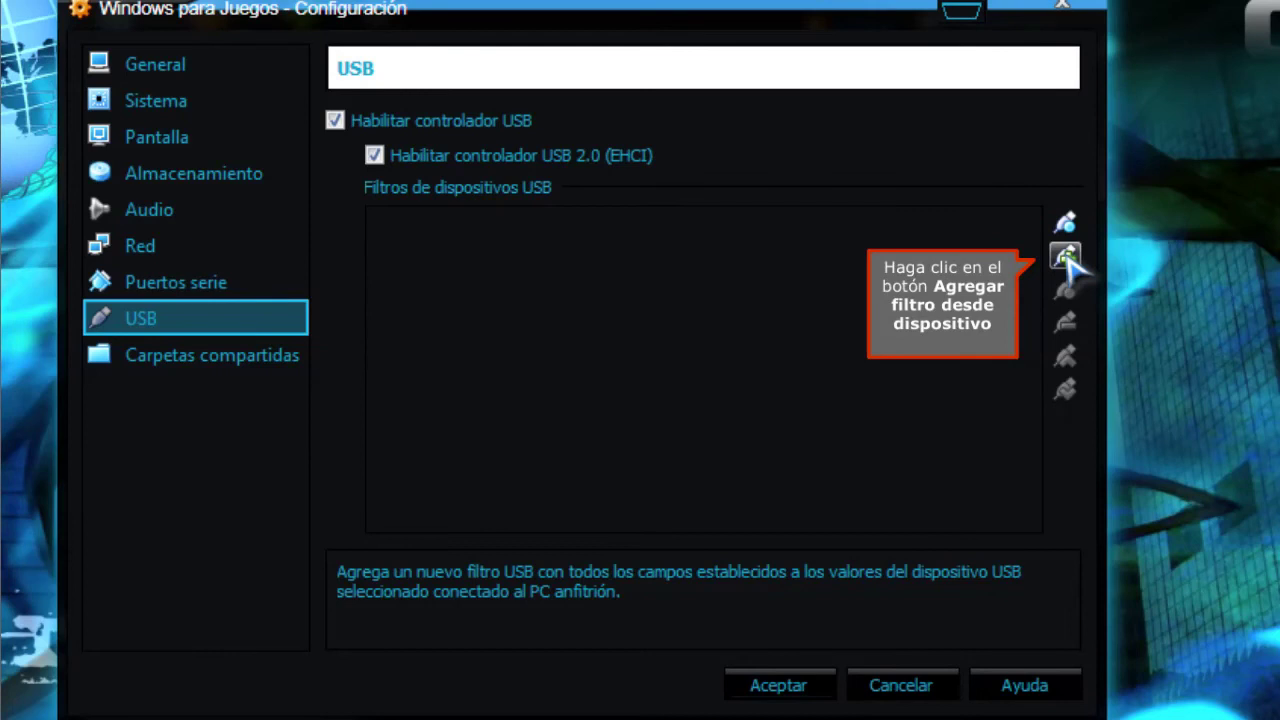
left_click(1066, 258)
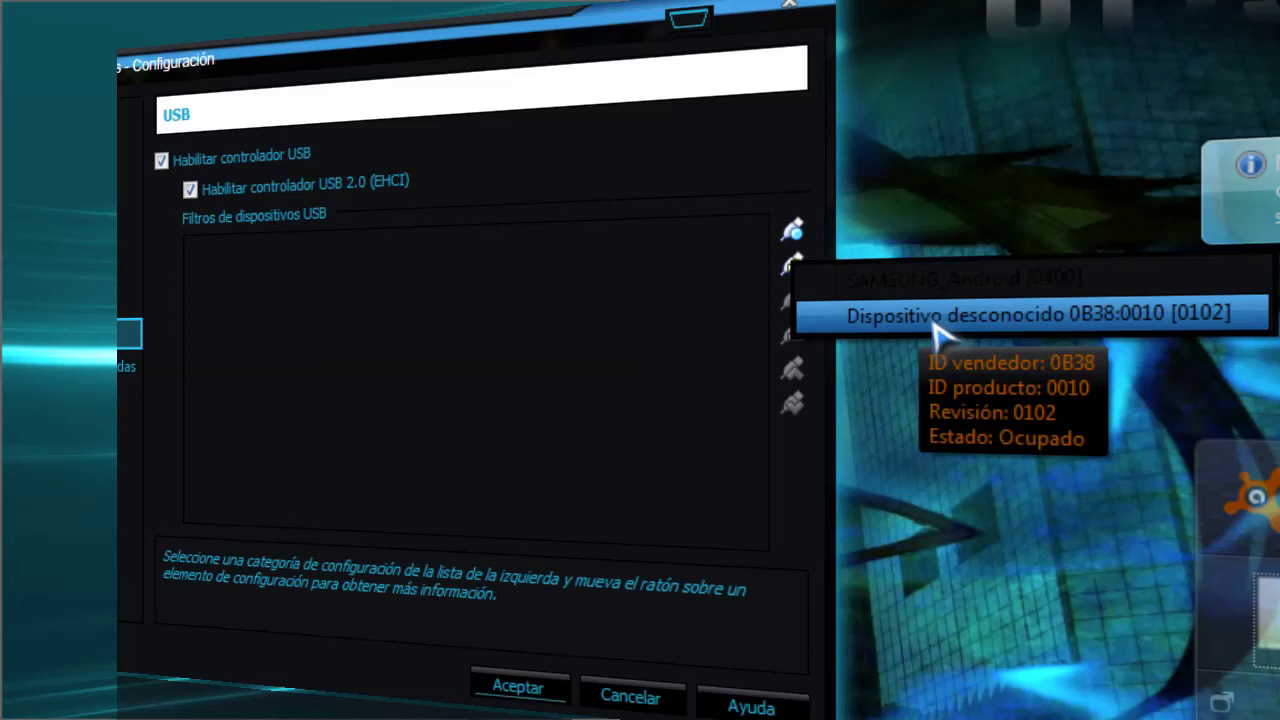
left_click(502, 323)
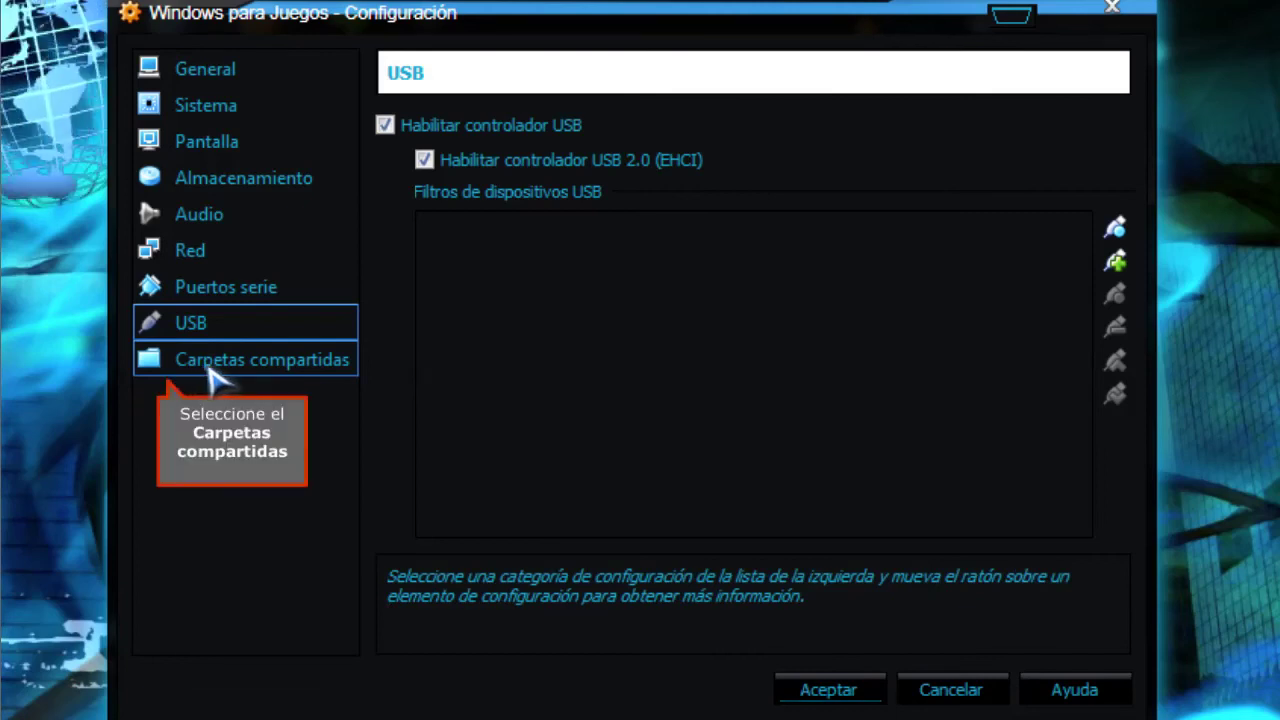
Start adding a shared folder for the machine and choose to browse for another folder path
left_click(287, 373)
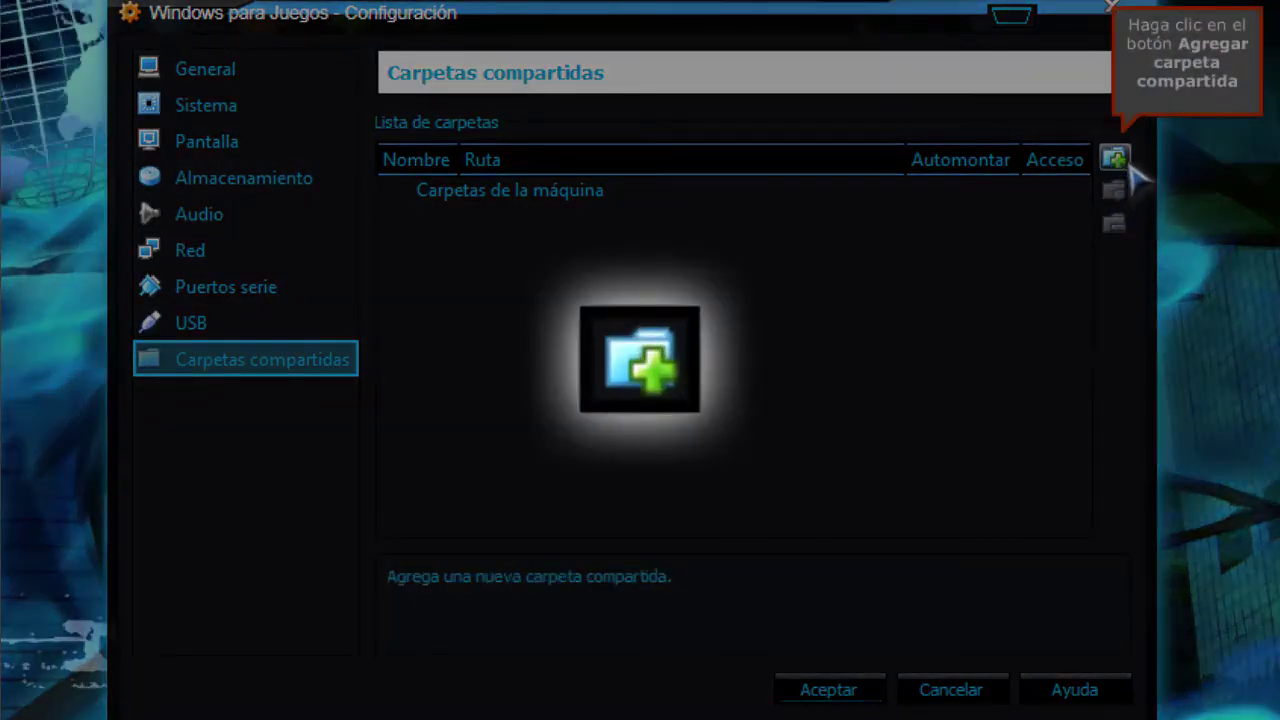
left_click(1114, 160)
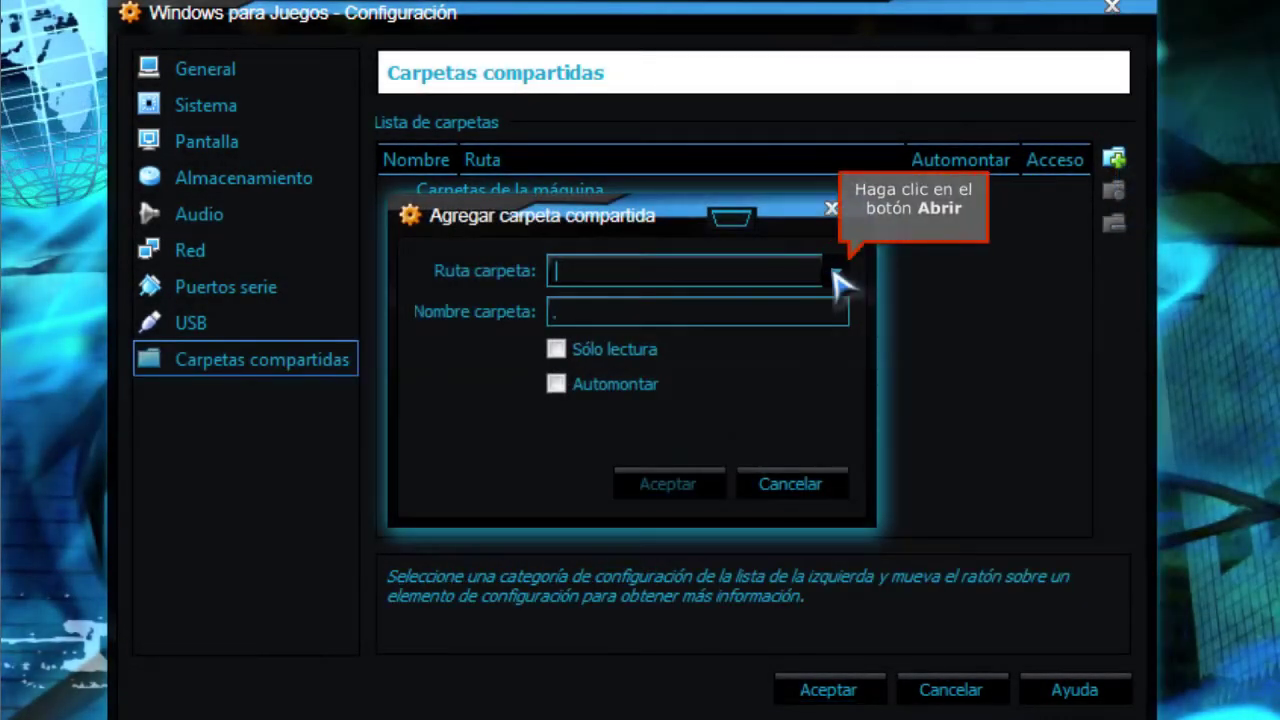
left_click(836, 271)
left_click(626, 322)
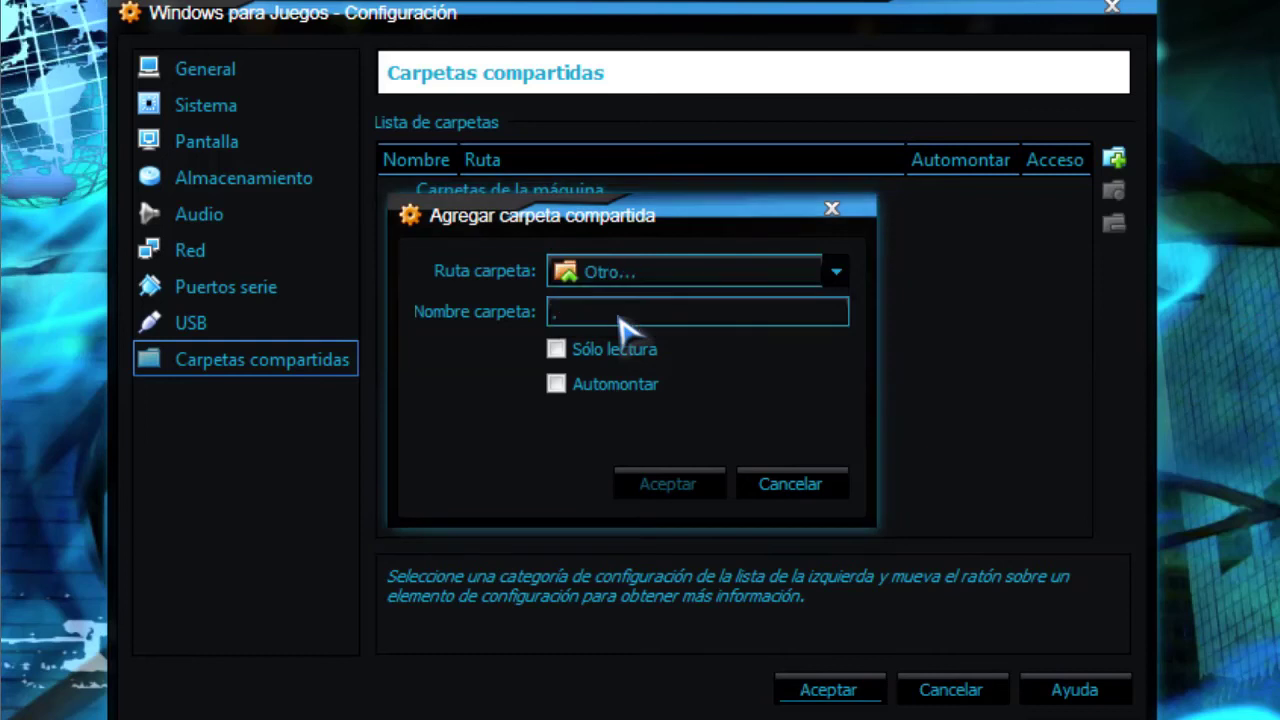
Choose the Vídeos de muestra folder inside the Vídeos públicos library as the shared folder's path
left_click_drag(877, 380, 876, 333)
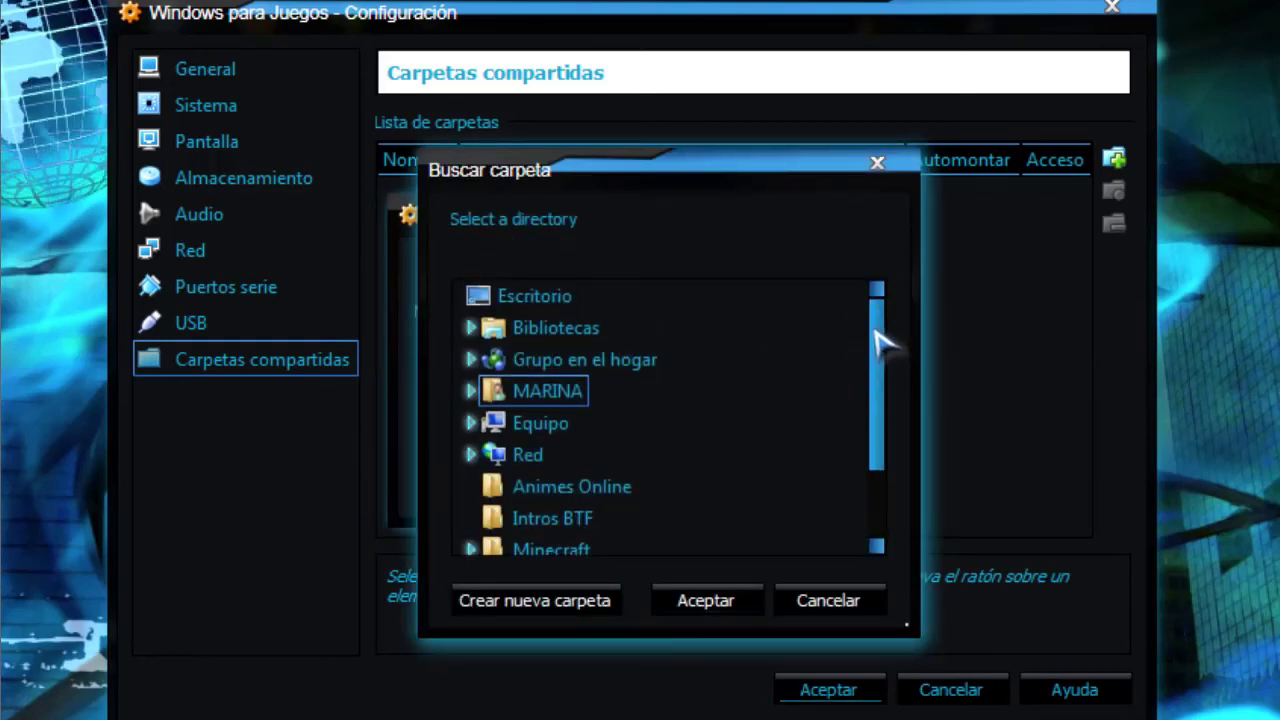
left_click_drag(877, 338, 877, 447)
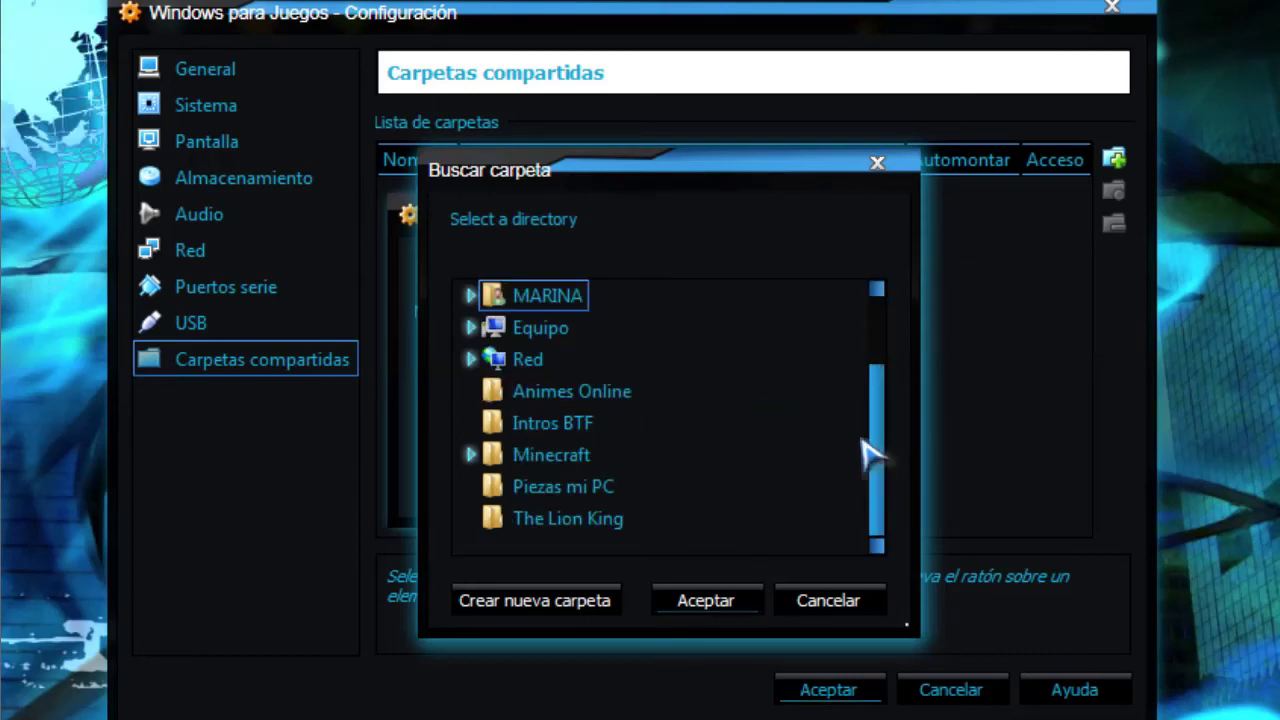
left_click_drag(880, 443, 866, 343)
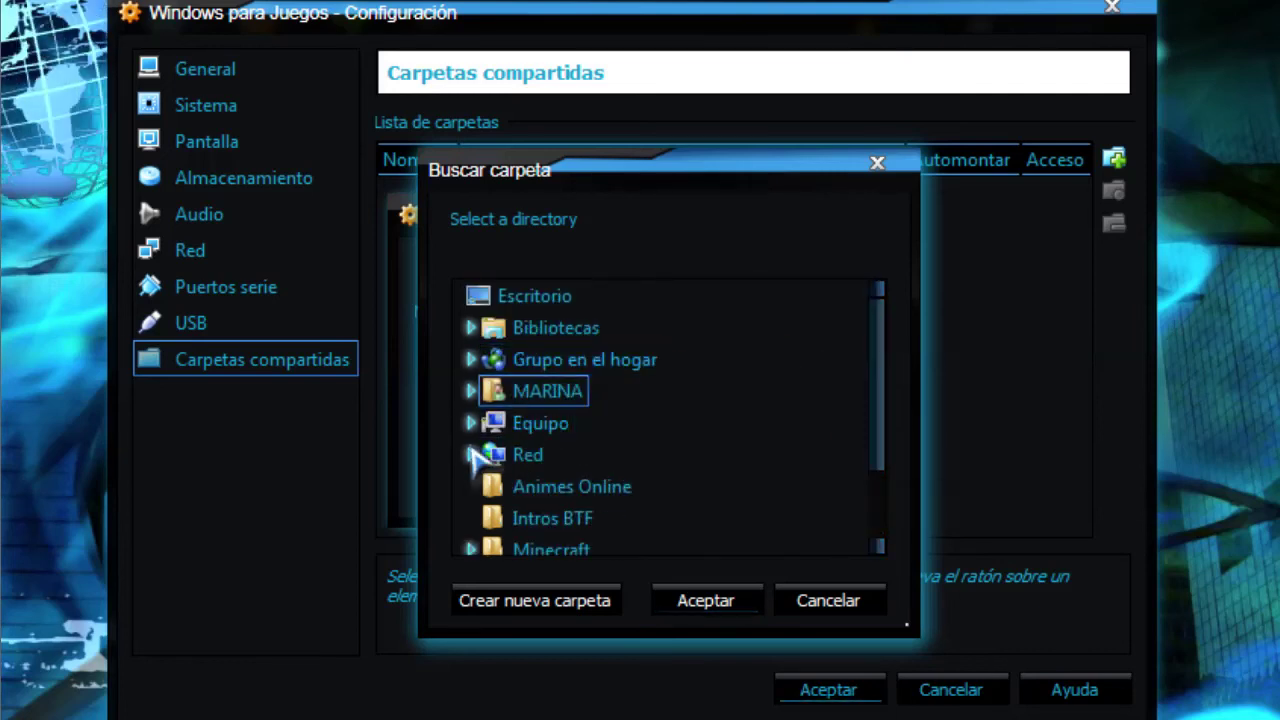
left_click(471, 327)
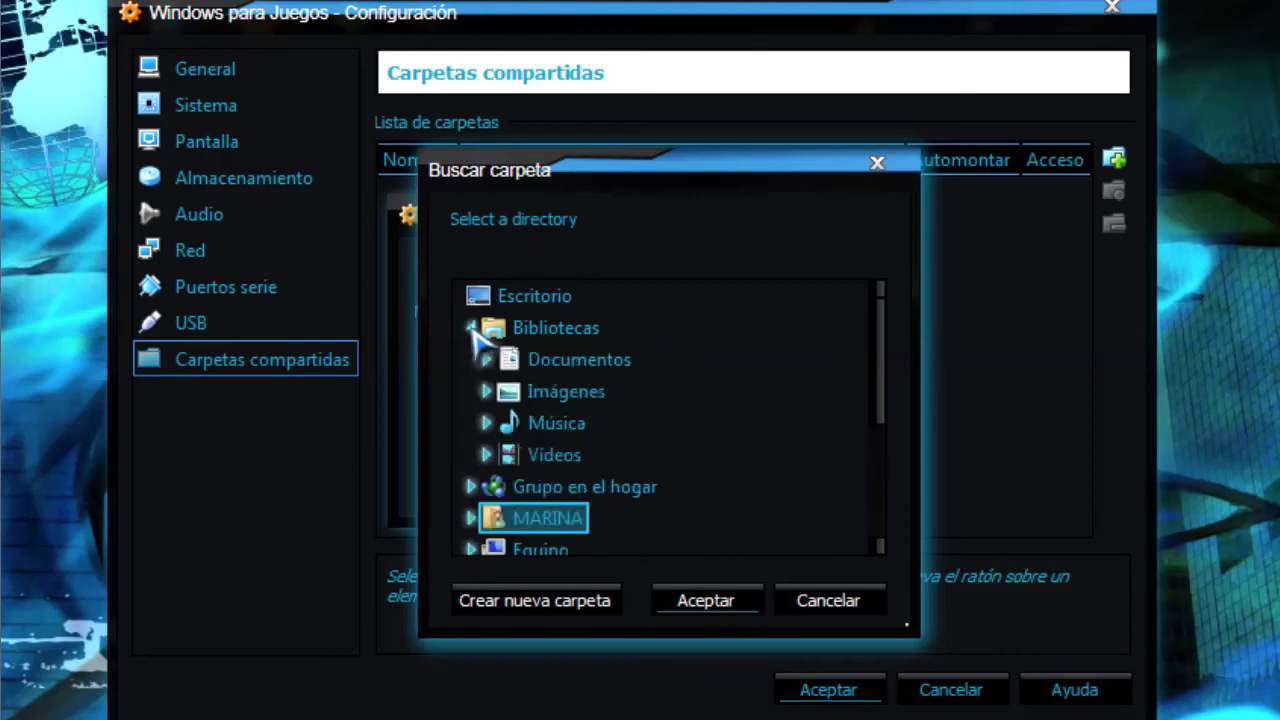
double_click(555, 455)
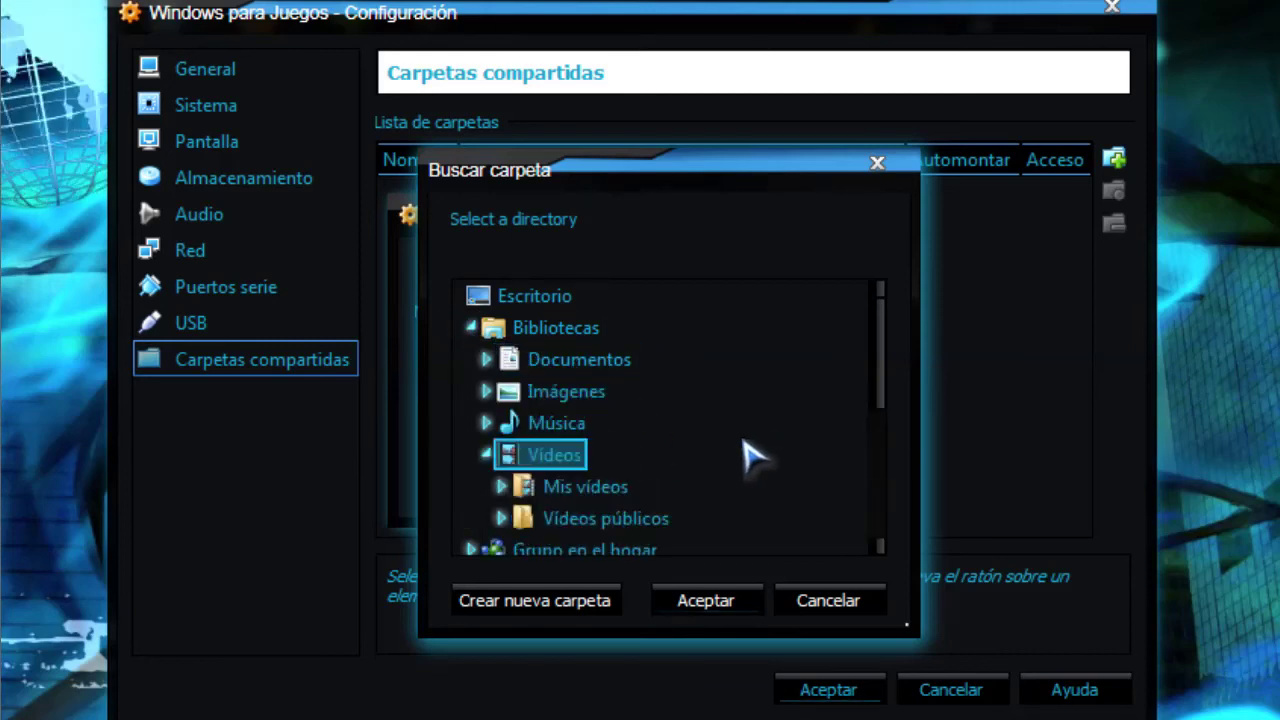
double_click(606, 524)
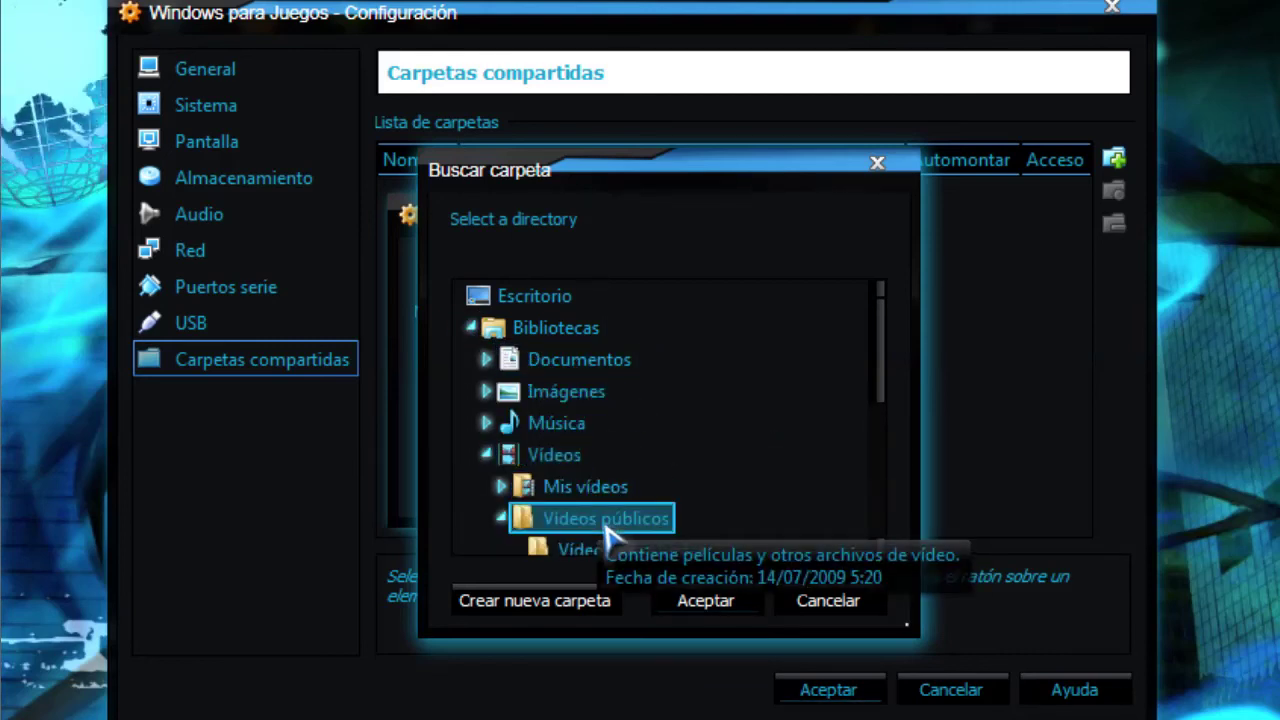
scroll(843, 430, "down", 1)
left_click(655, 458)
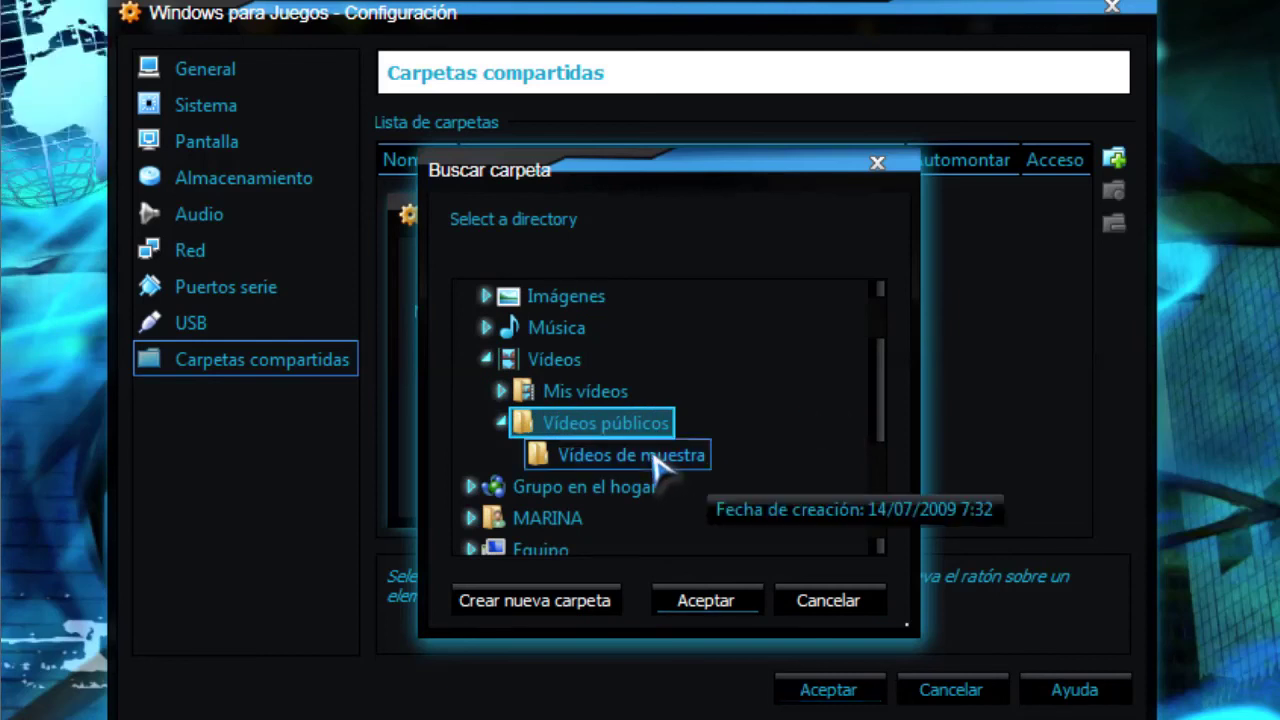
left_click(731, 603)
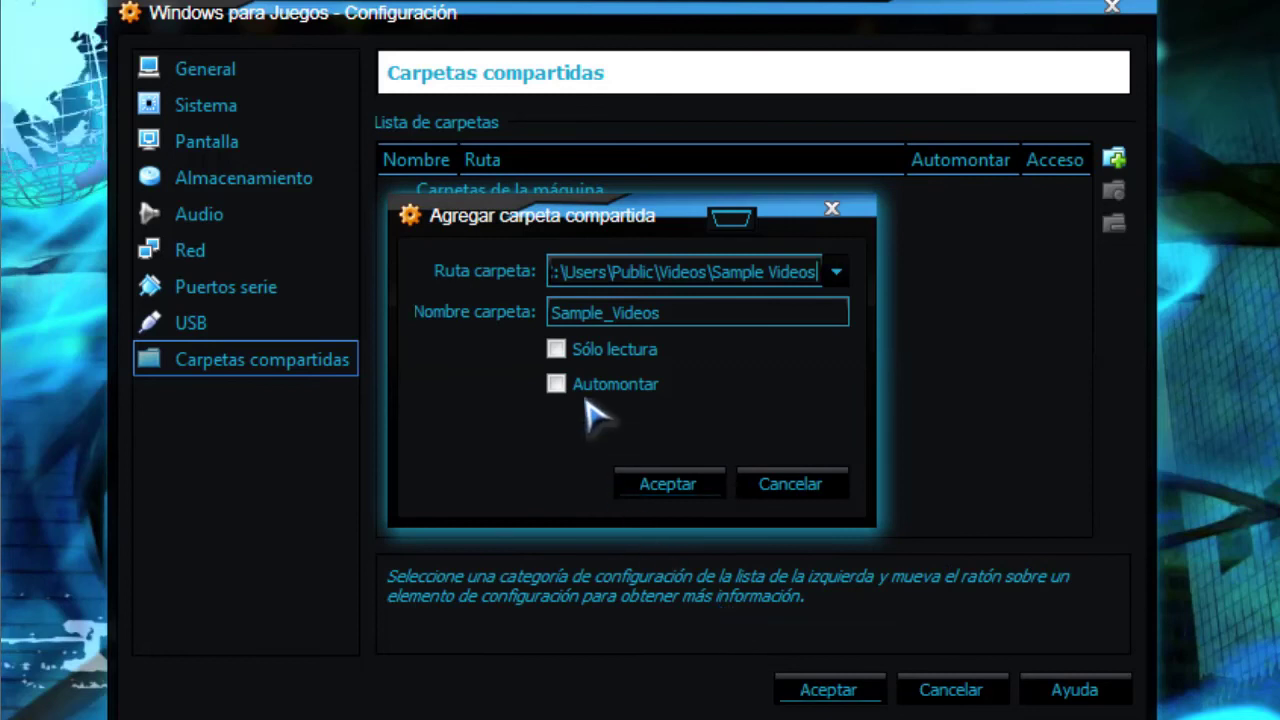
Add the Sample_Videos shared folder with Sólo lectura and Automontar enabled
left_click(558, 350)
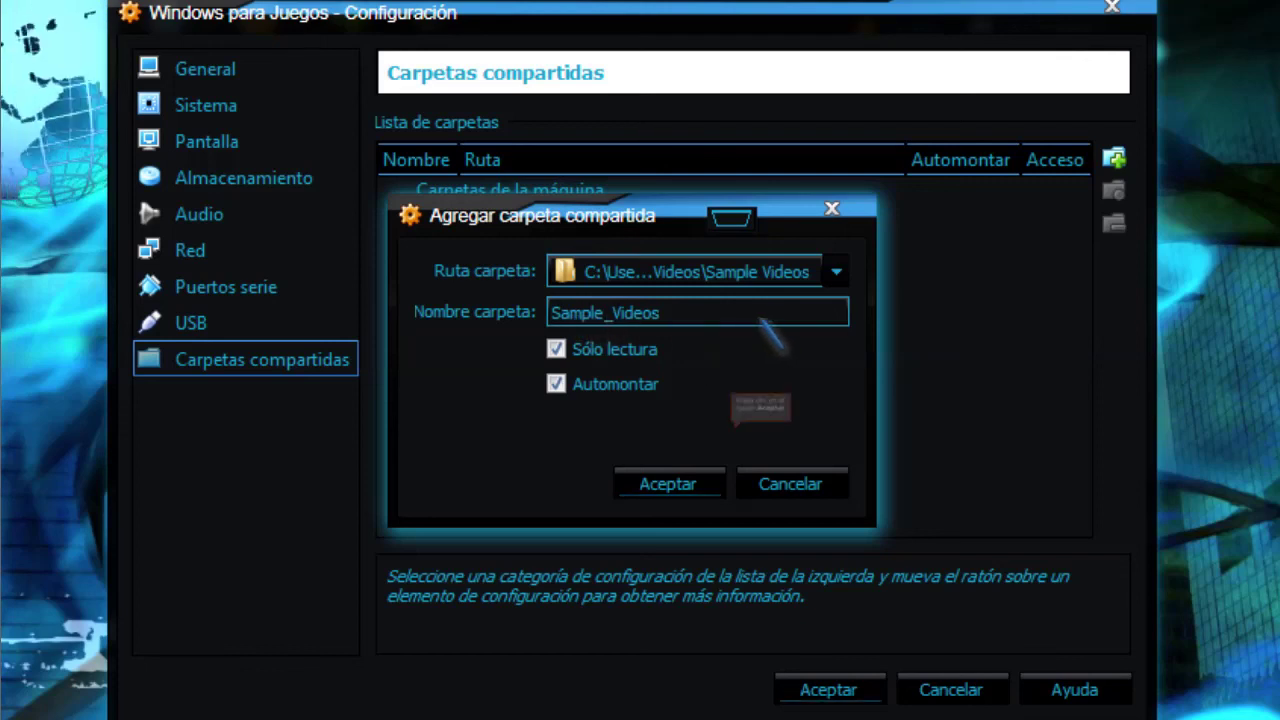
left_click(648, 488)
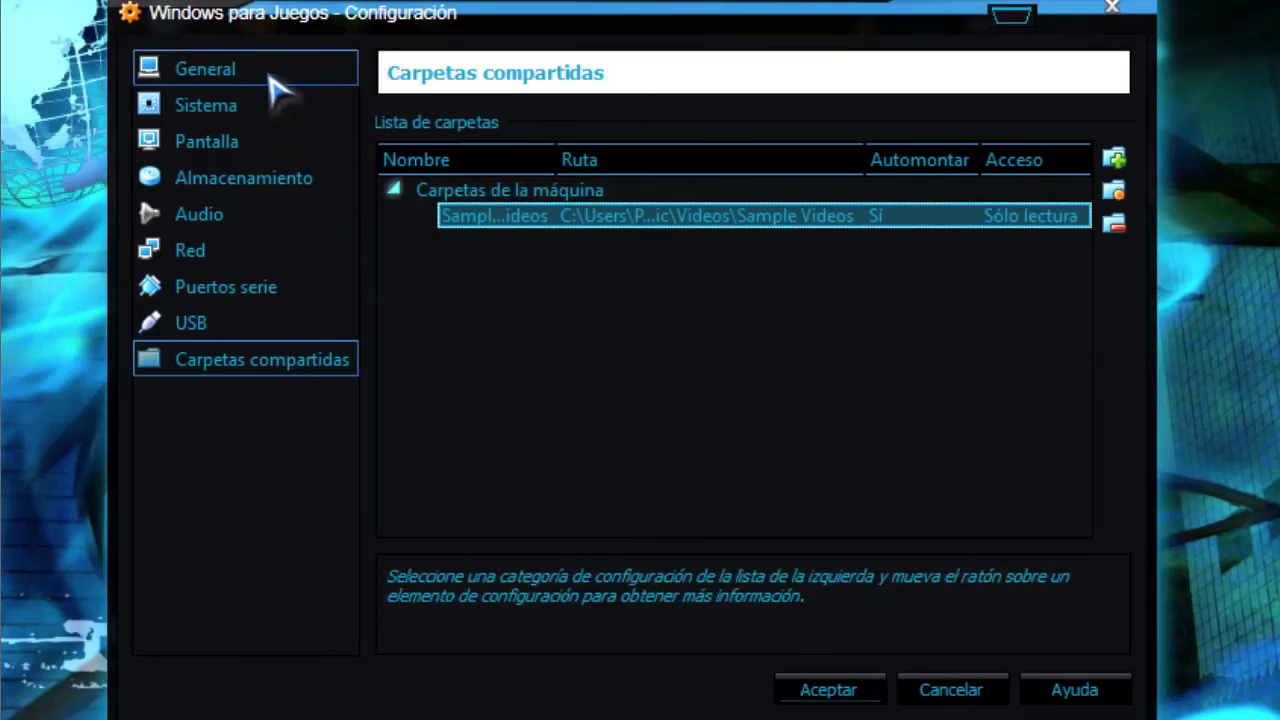
Save the "Windows para Juegos" configuration and close the VirtualBox manager
left_click(830, 690)
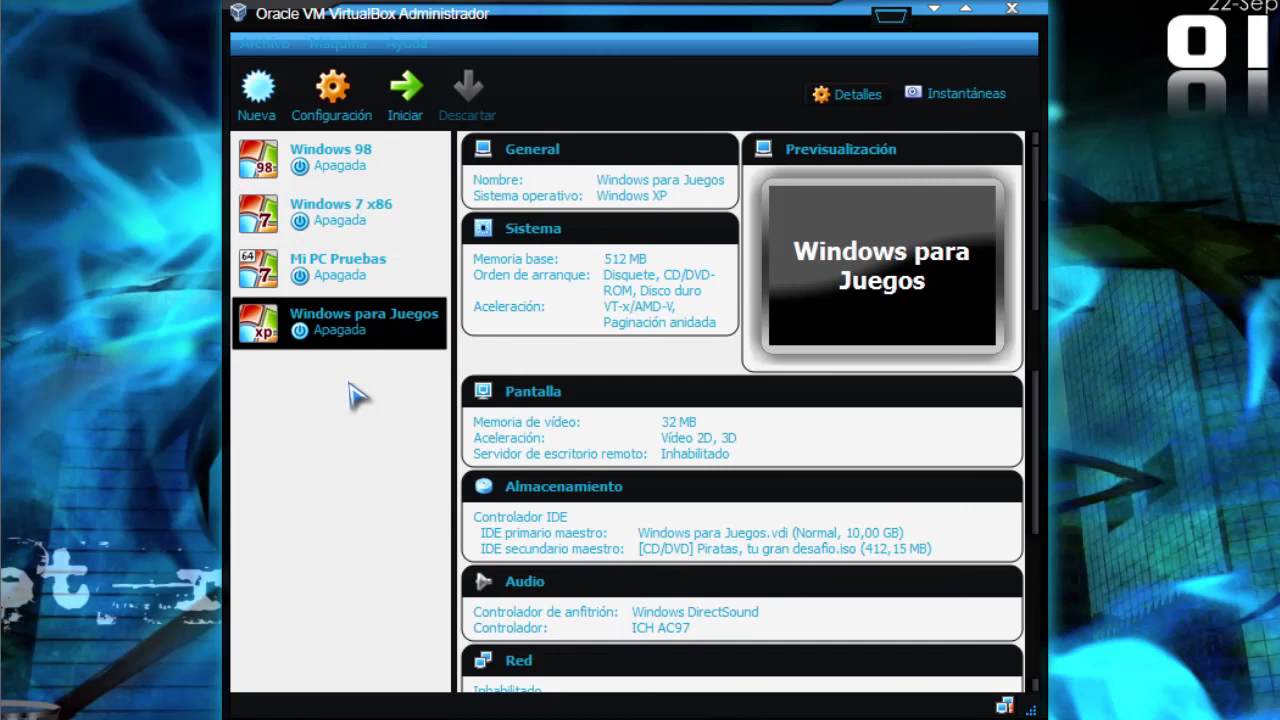
left_click(1022, 8)
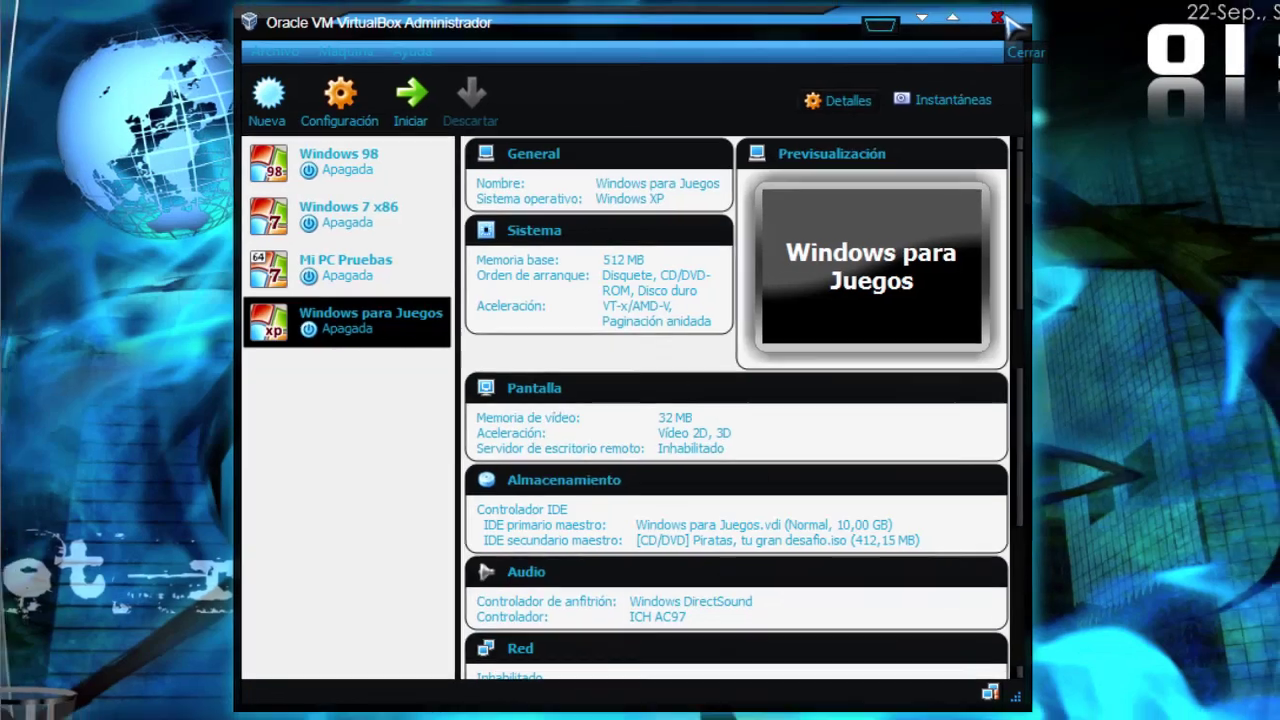